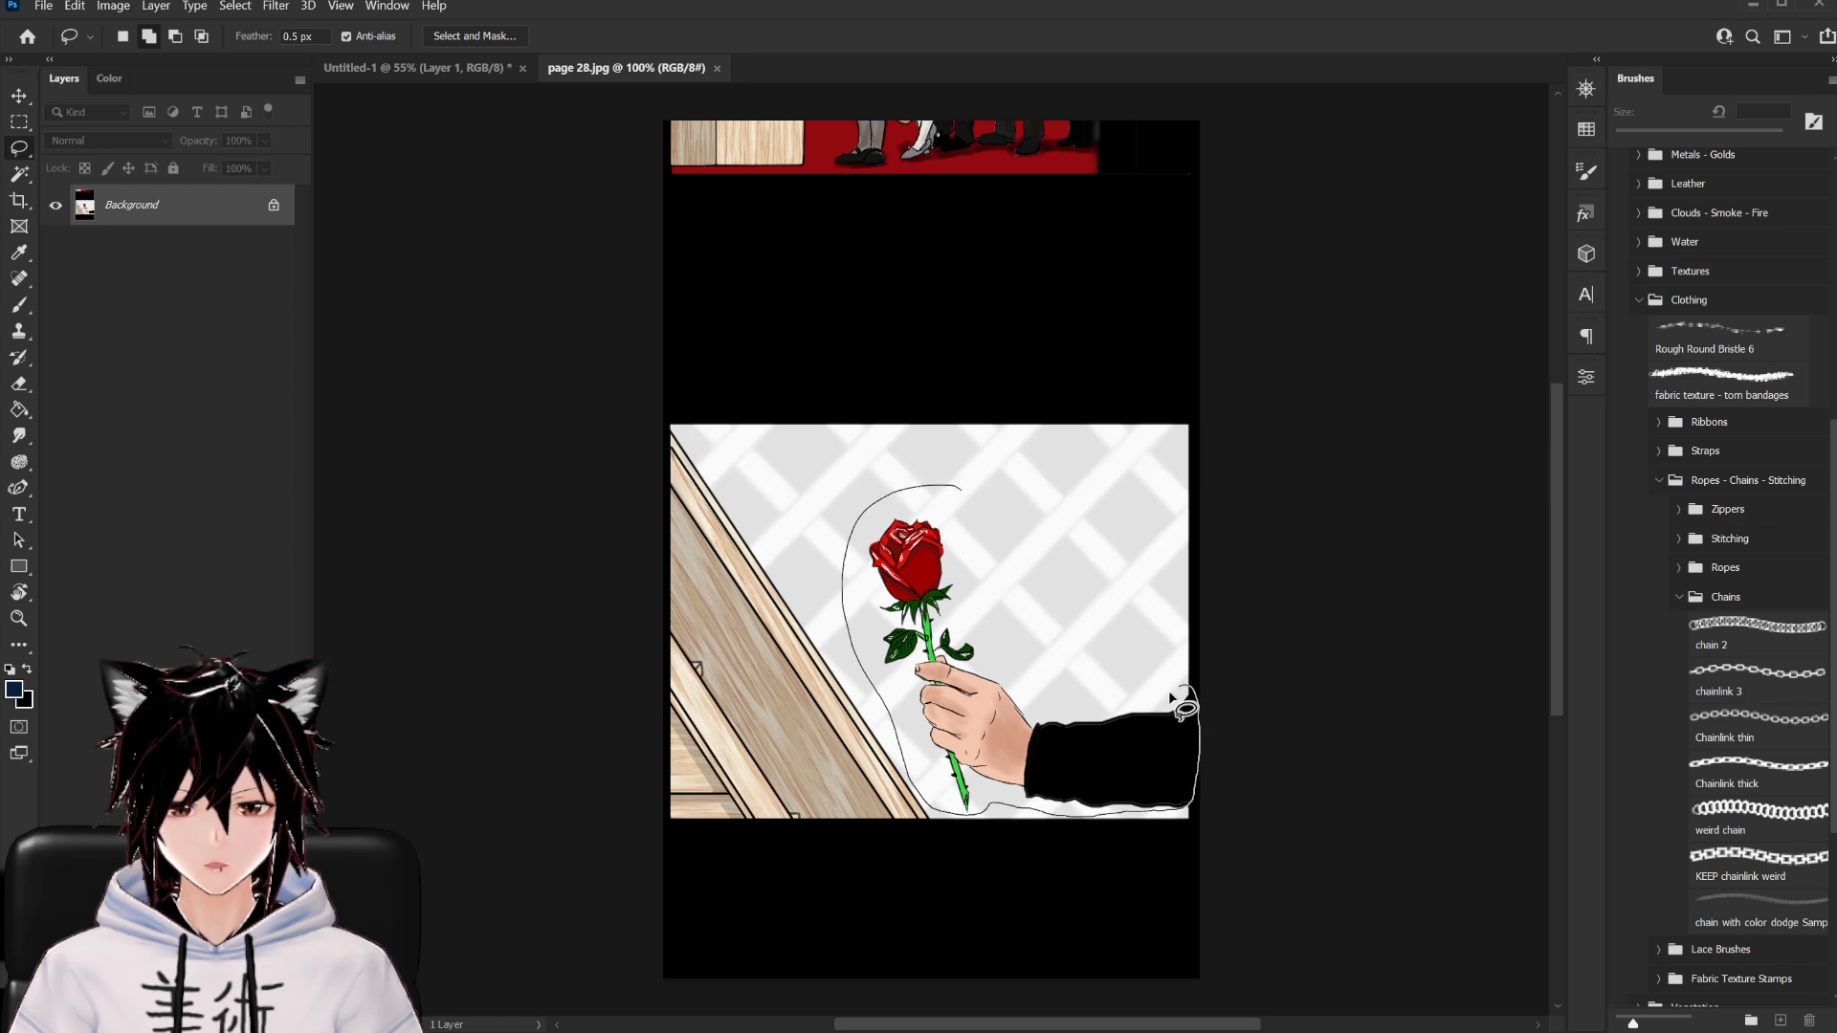
Lasso around the rose, hand and sleeve in the lower panel, subtracting the excess area beside the flower and stem
mouse_move(959, 588)
mouse_down()
mouse_move(947, 494)
mouse_move(905, 486)
mouse_move(938, 493)
mouse_move(859, 560)
mouse_move(875, 662)
mouse_move(899, 674)
mouse_move(949, 817)
mouse_move(751, 607)
mouse_up()
key(alt)
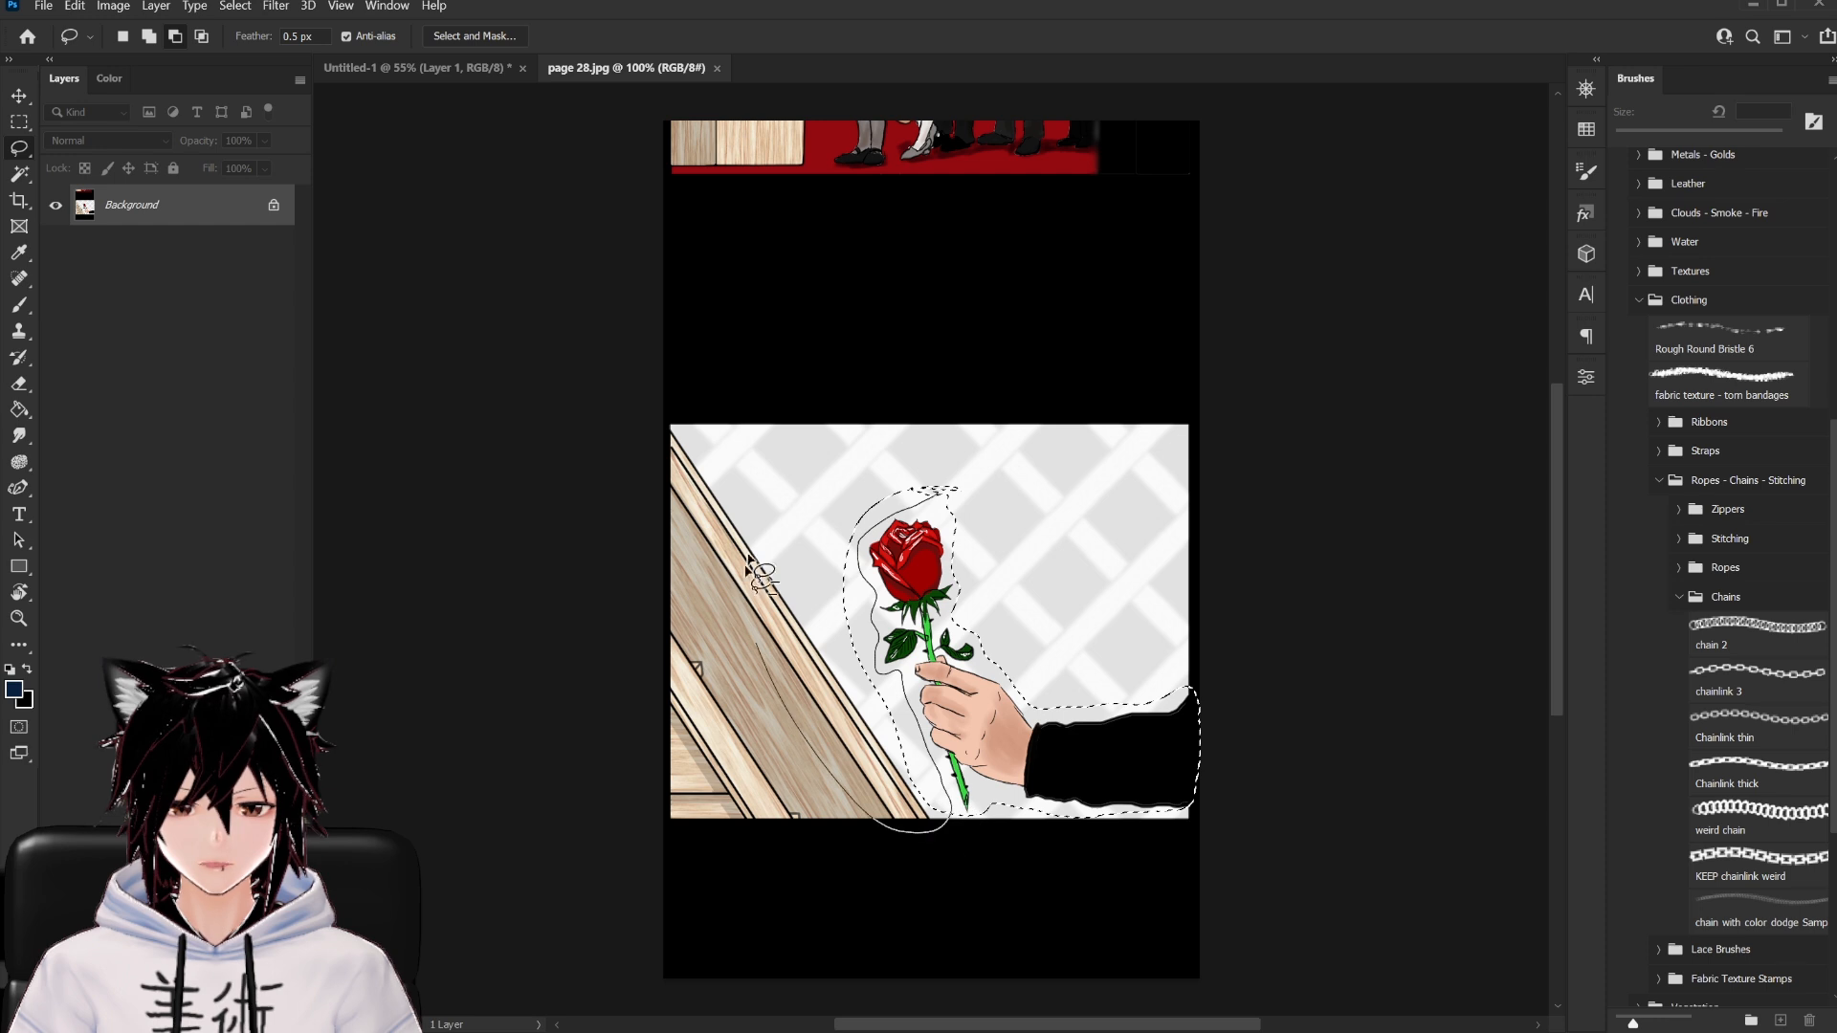
drag(921, 508, 949, 471)
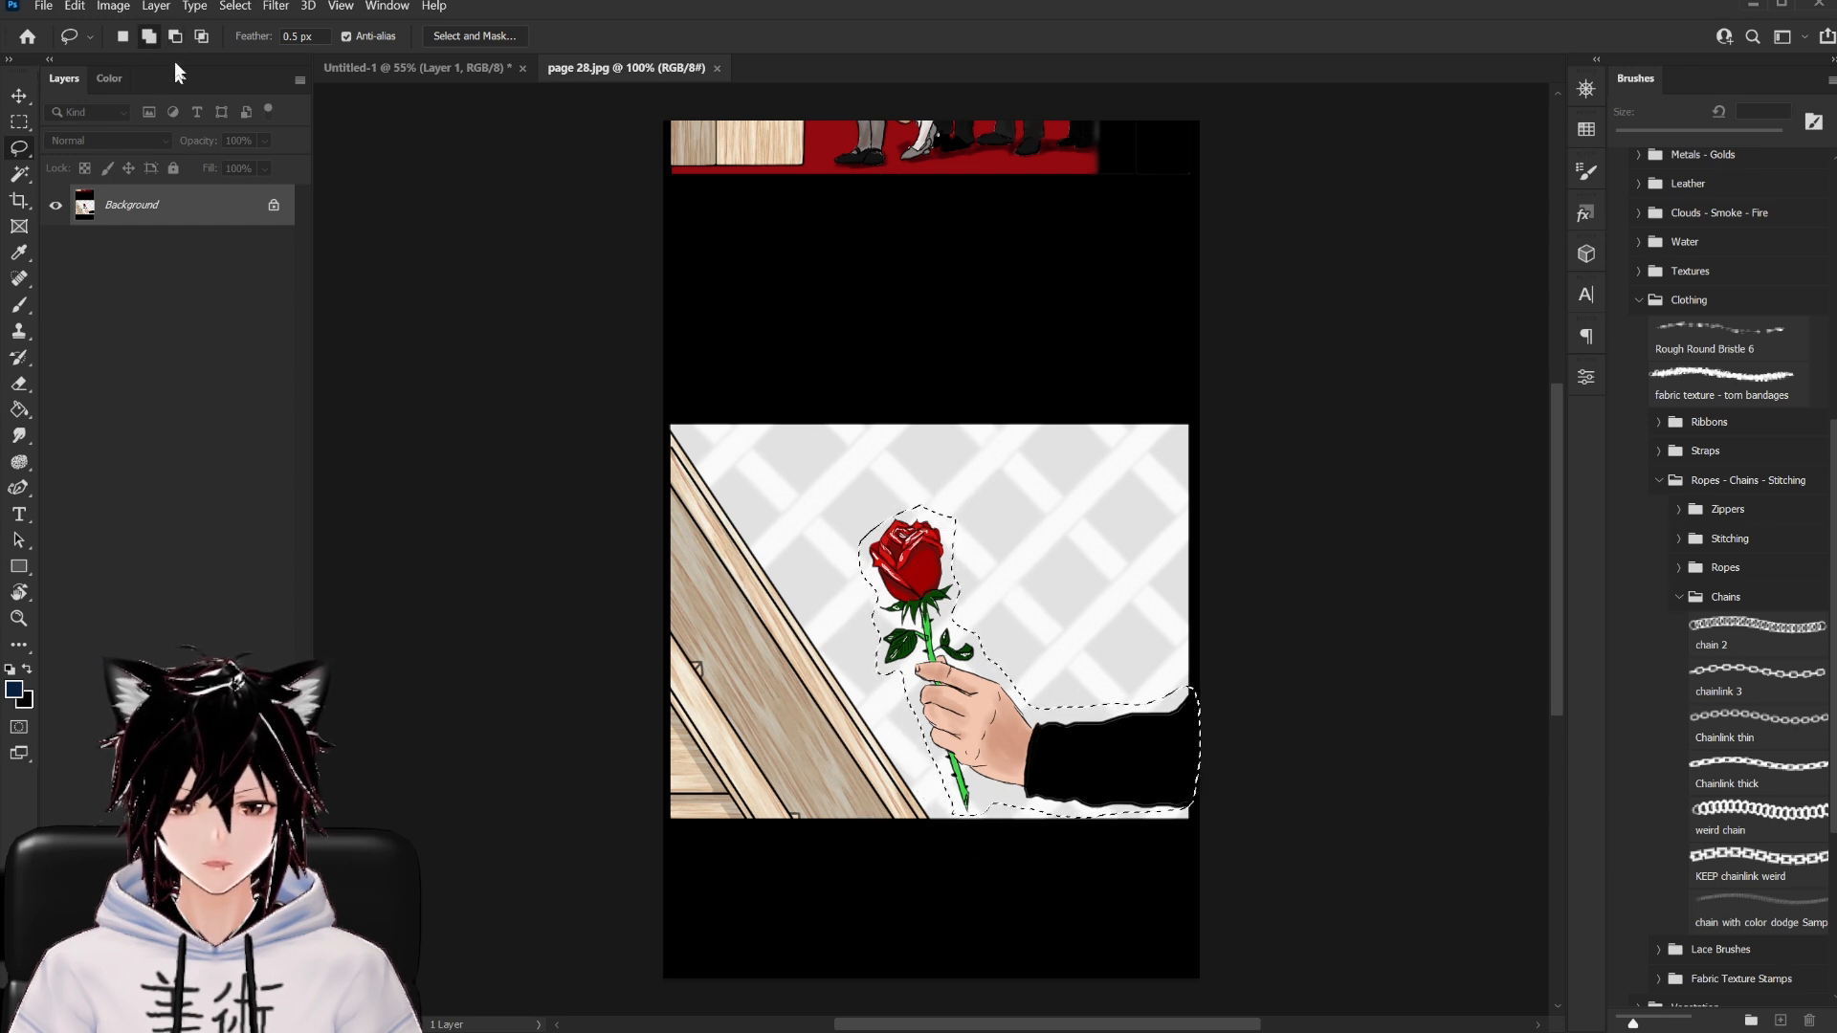
Start a Content-Aware Fill on the selection and preview the Auto and Rectangular sampling areas
click(75, 6)
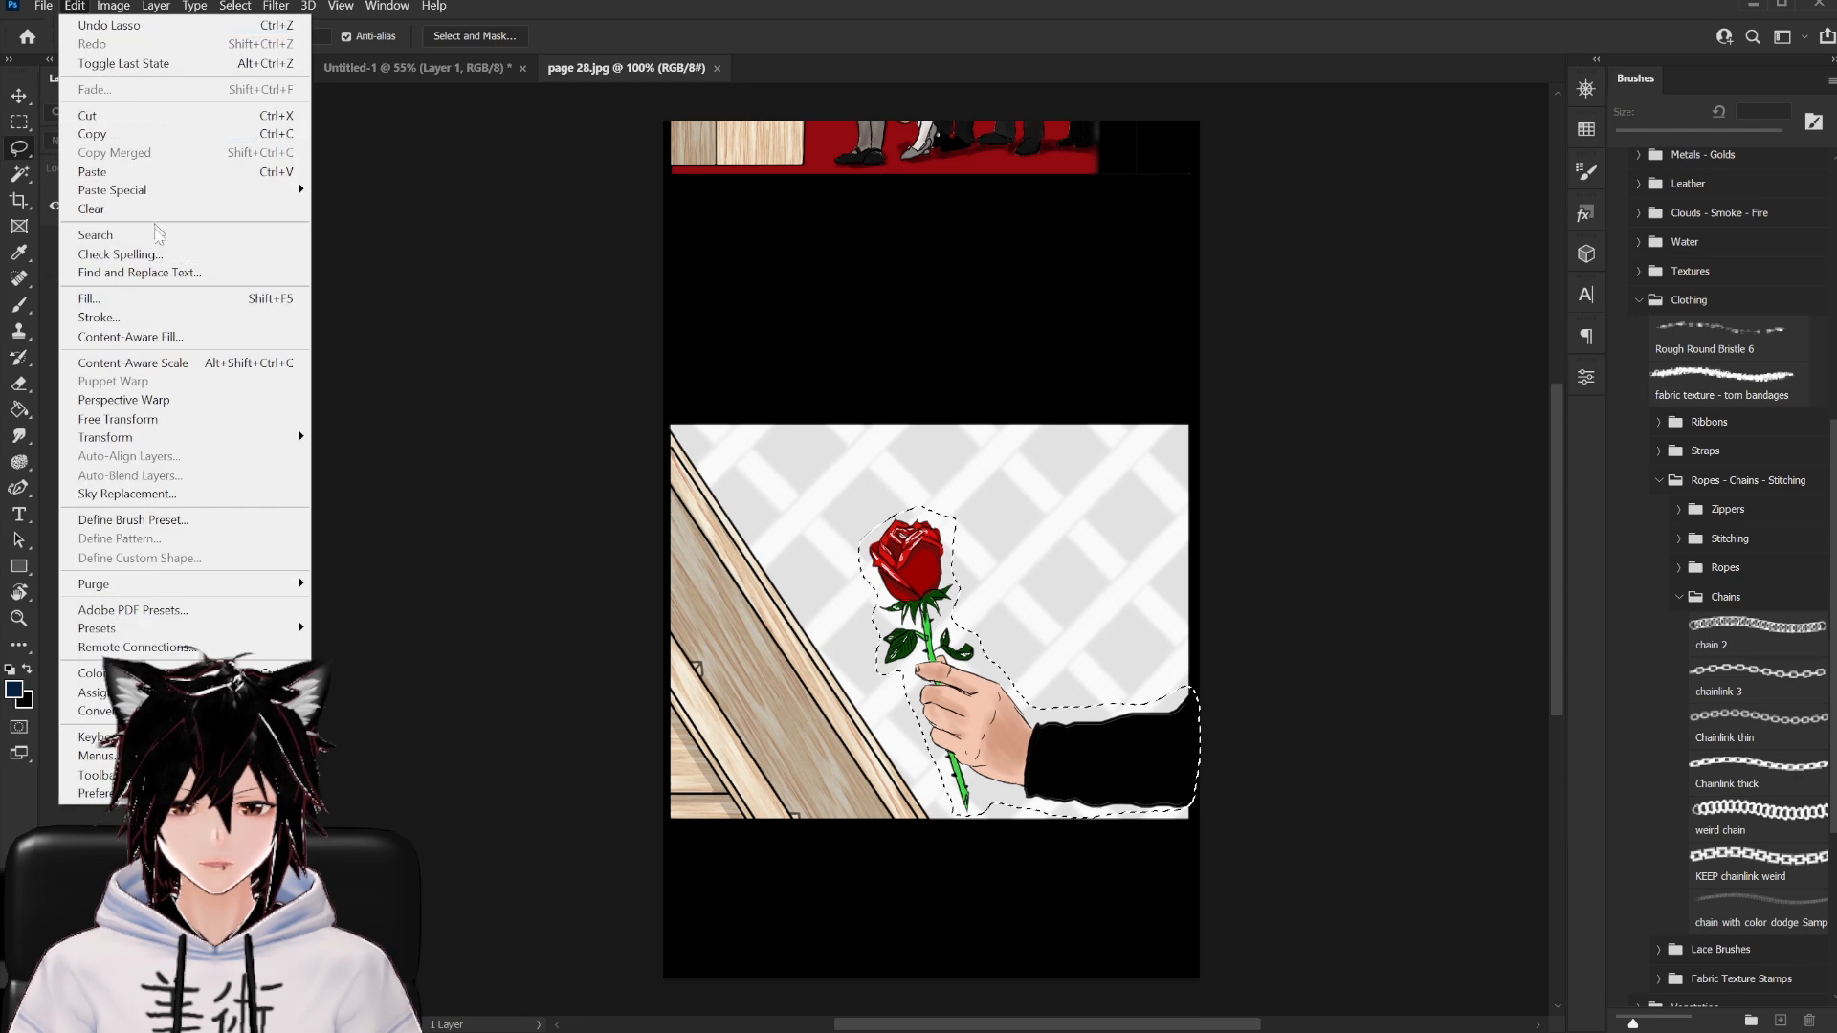
click(165, 336)
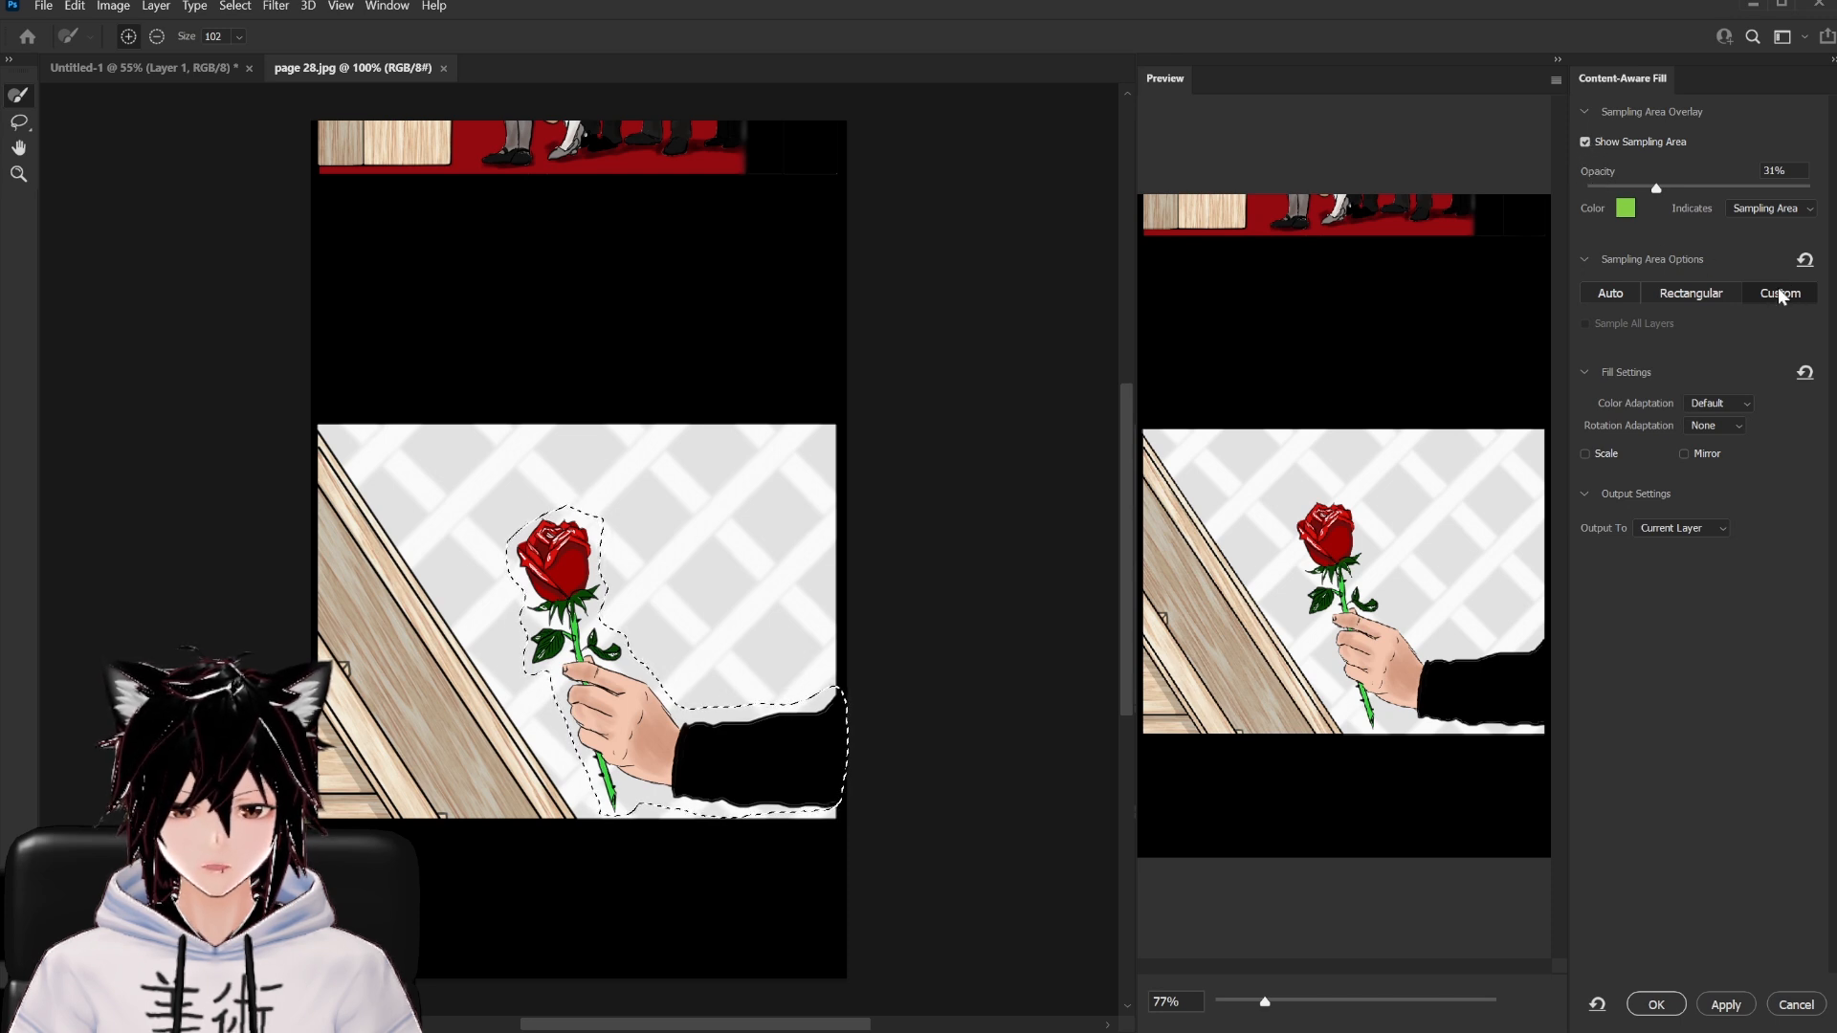
click(1610, 292)
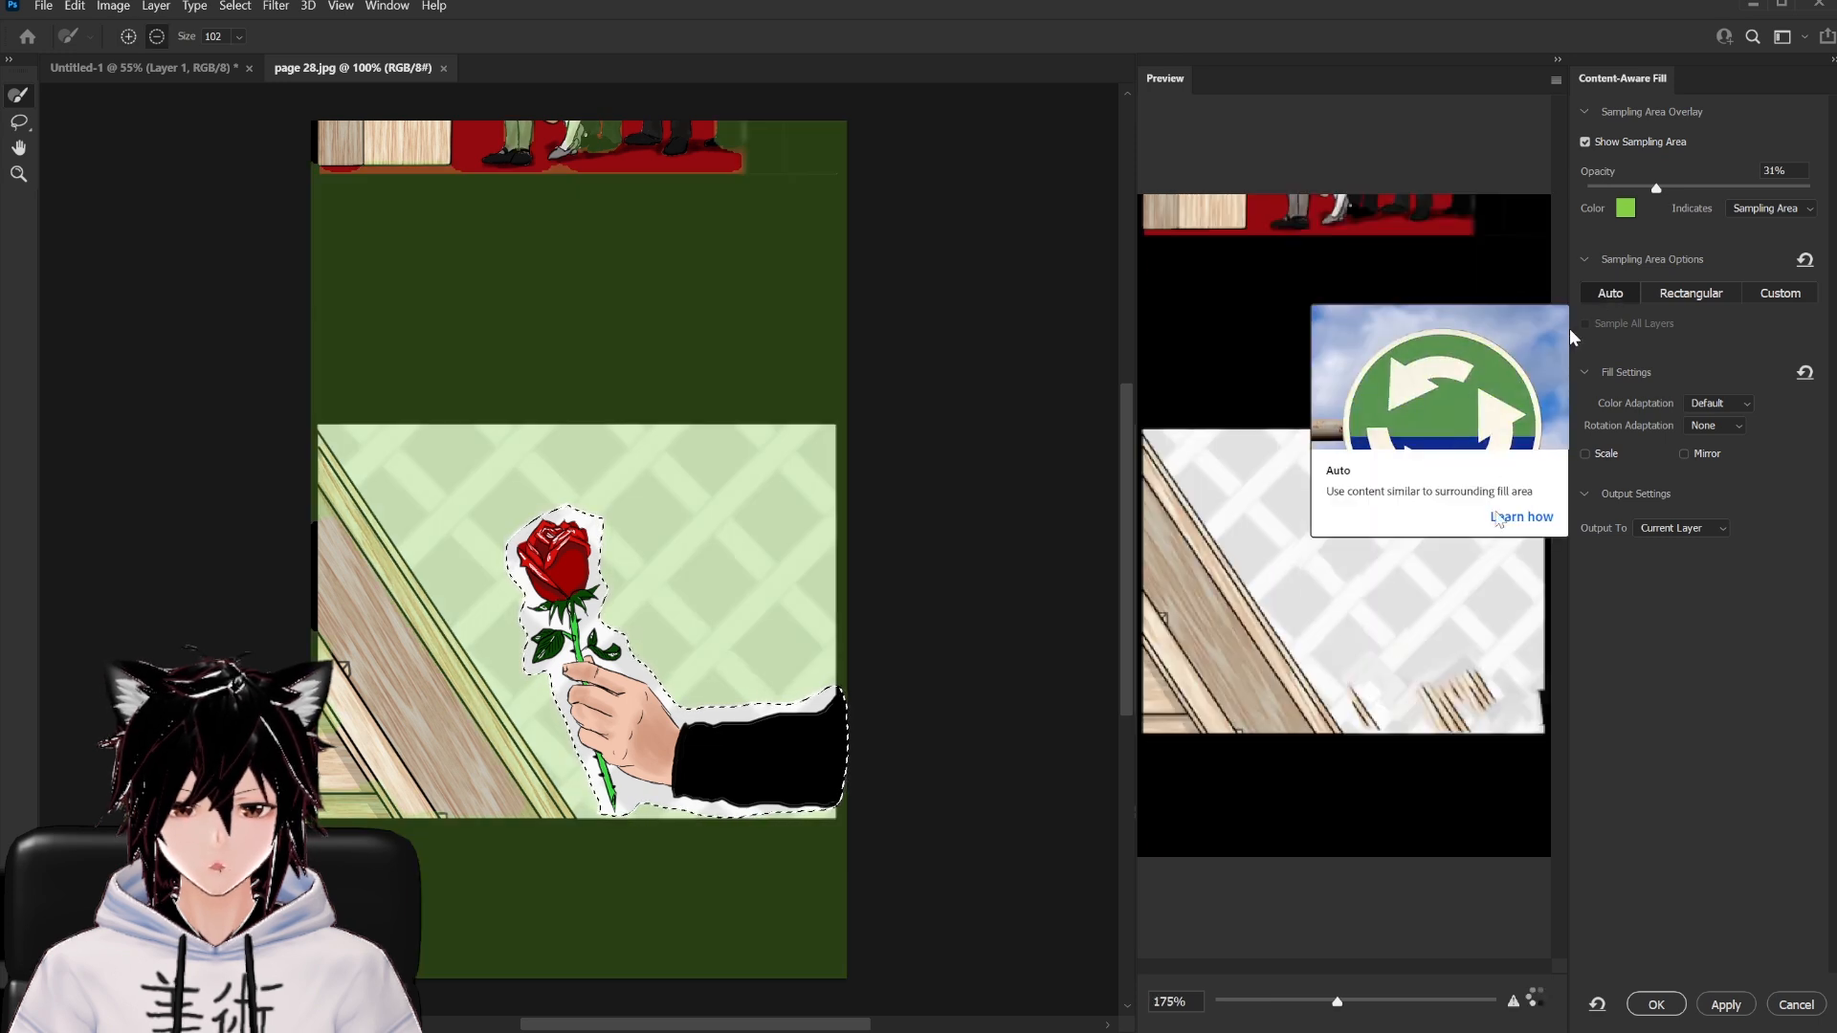
scroll(1531, 694, up, 3)
scroll(1494, 662, down, 3)
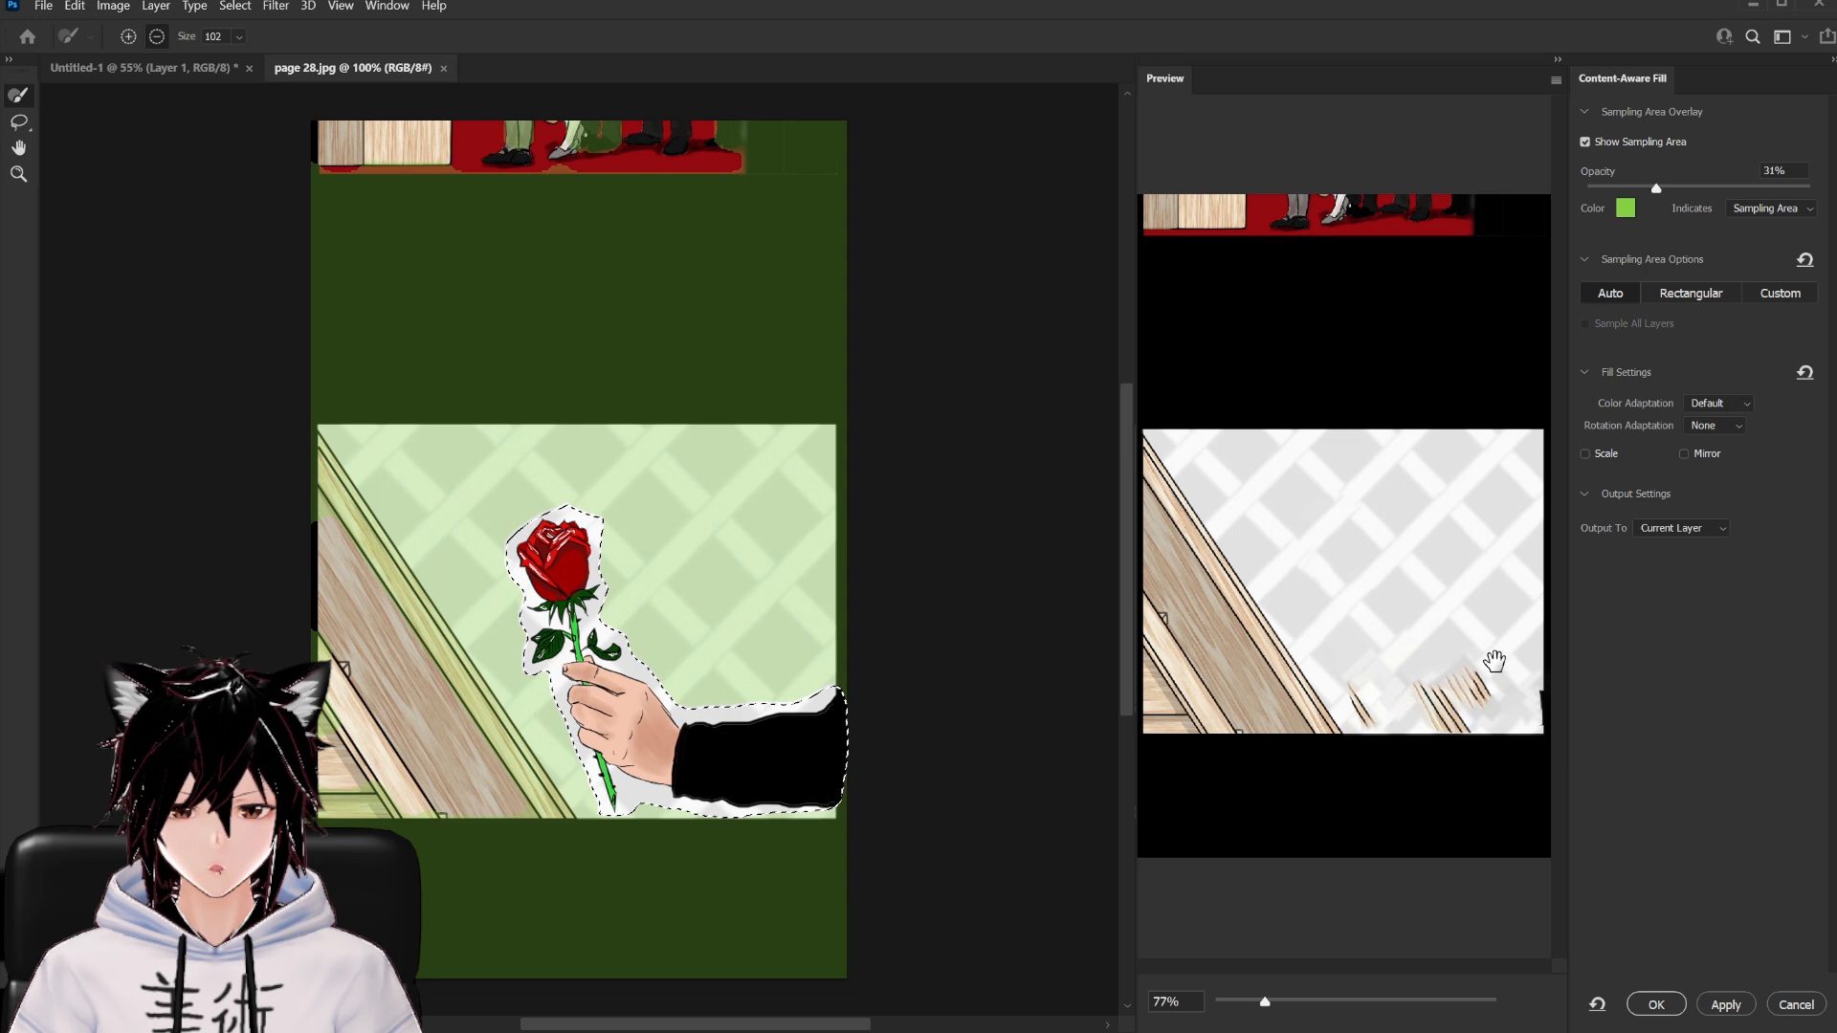
click(1687, 296)
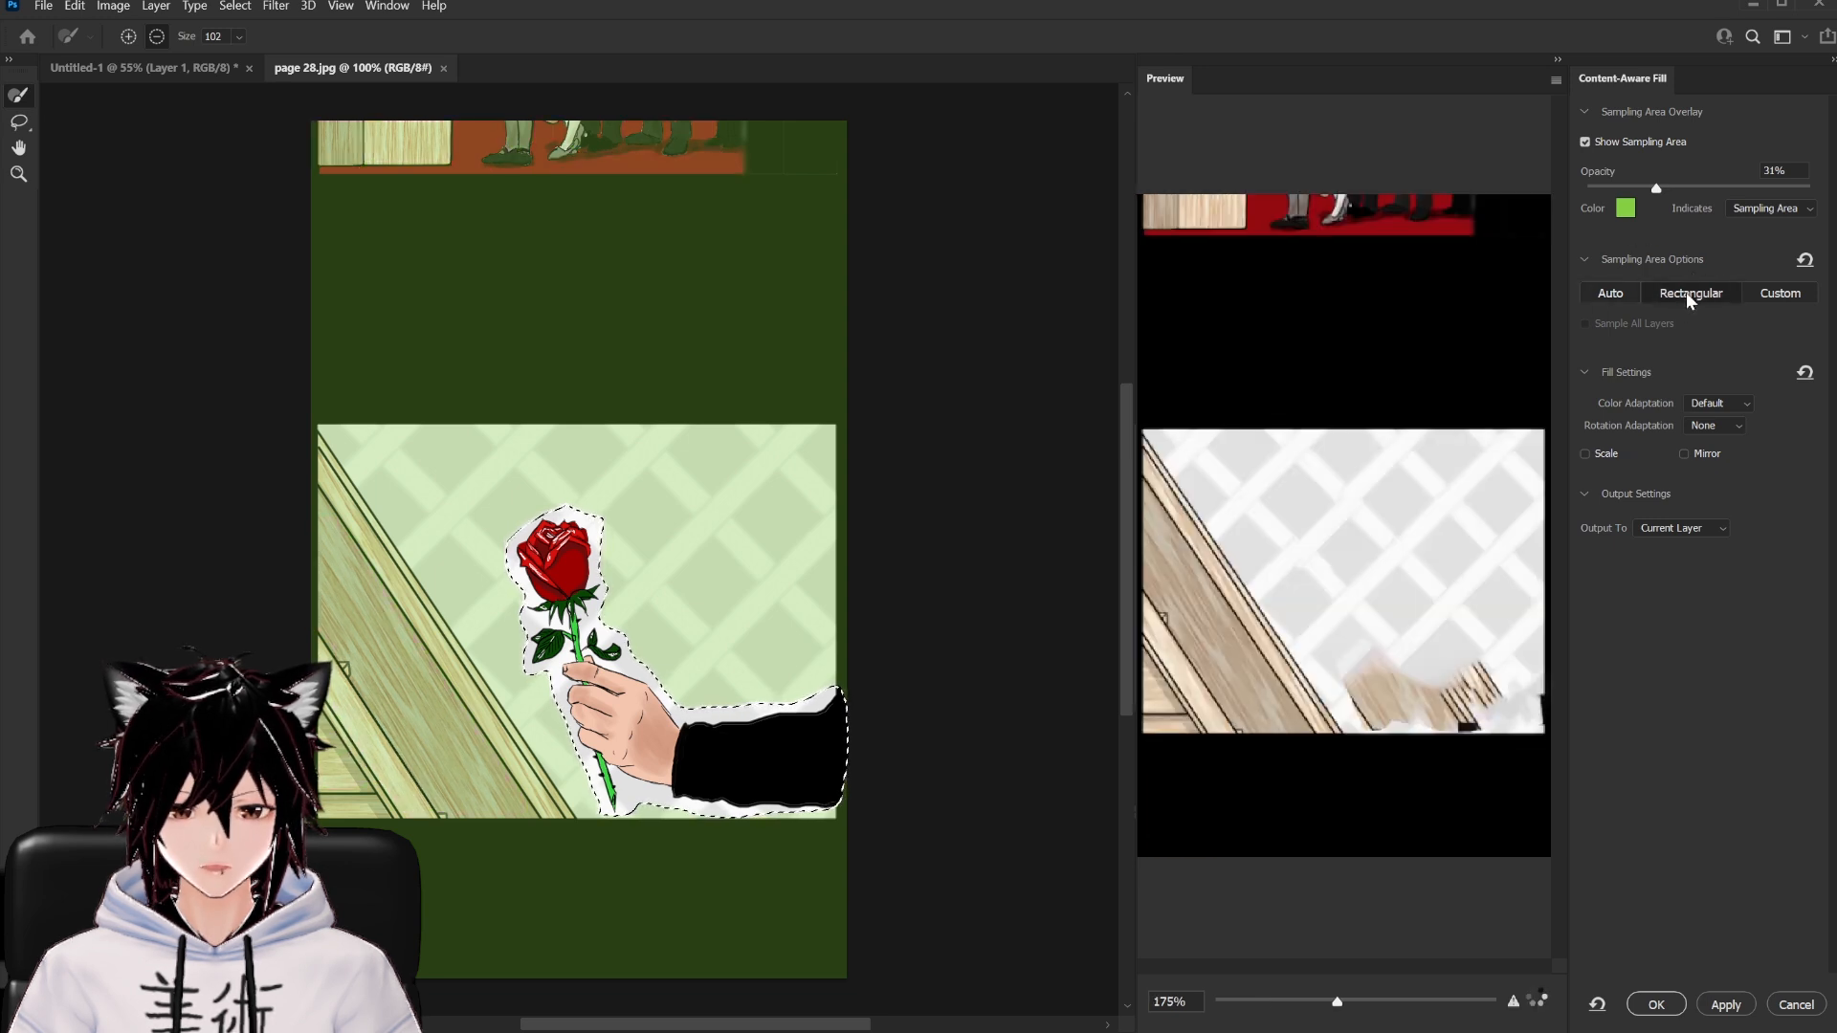
Switch the sampling area to Custom and paint over the lattice background around the rose and hand, keeping off the wooden beam
click(1765, 297)
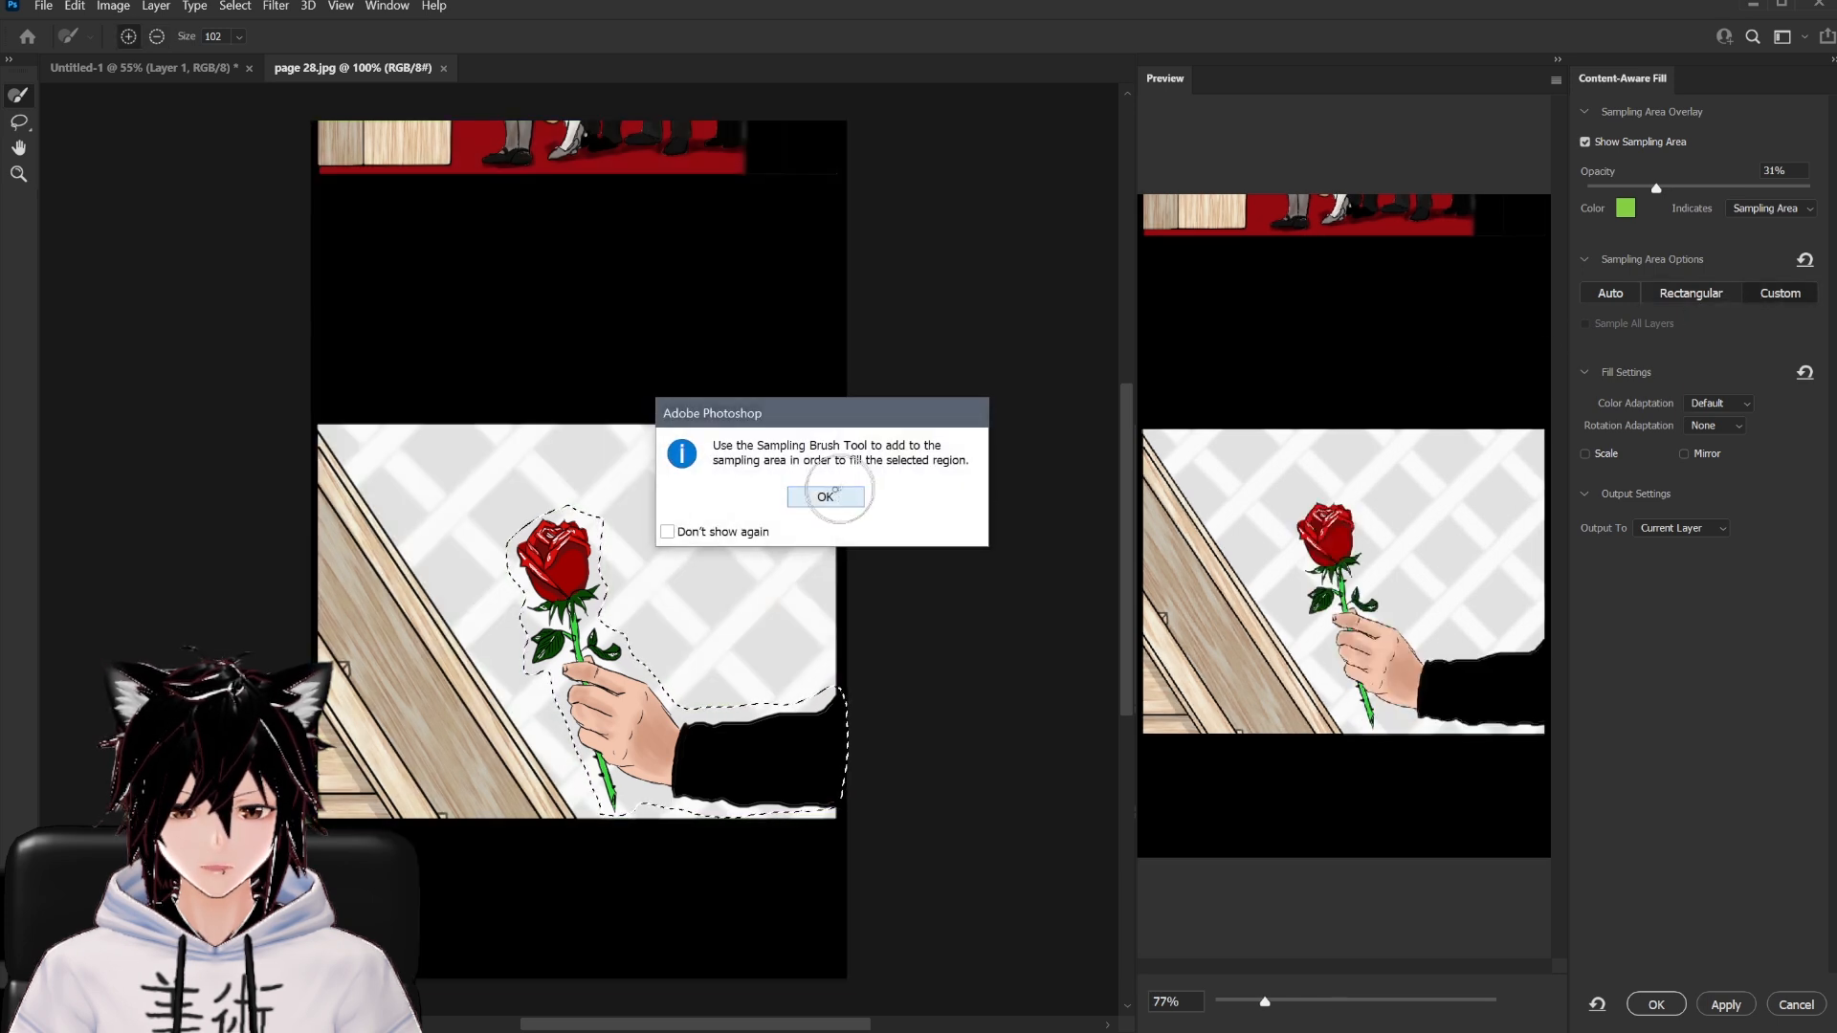
click(825, 496)
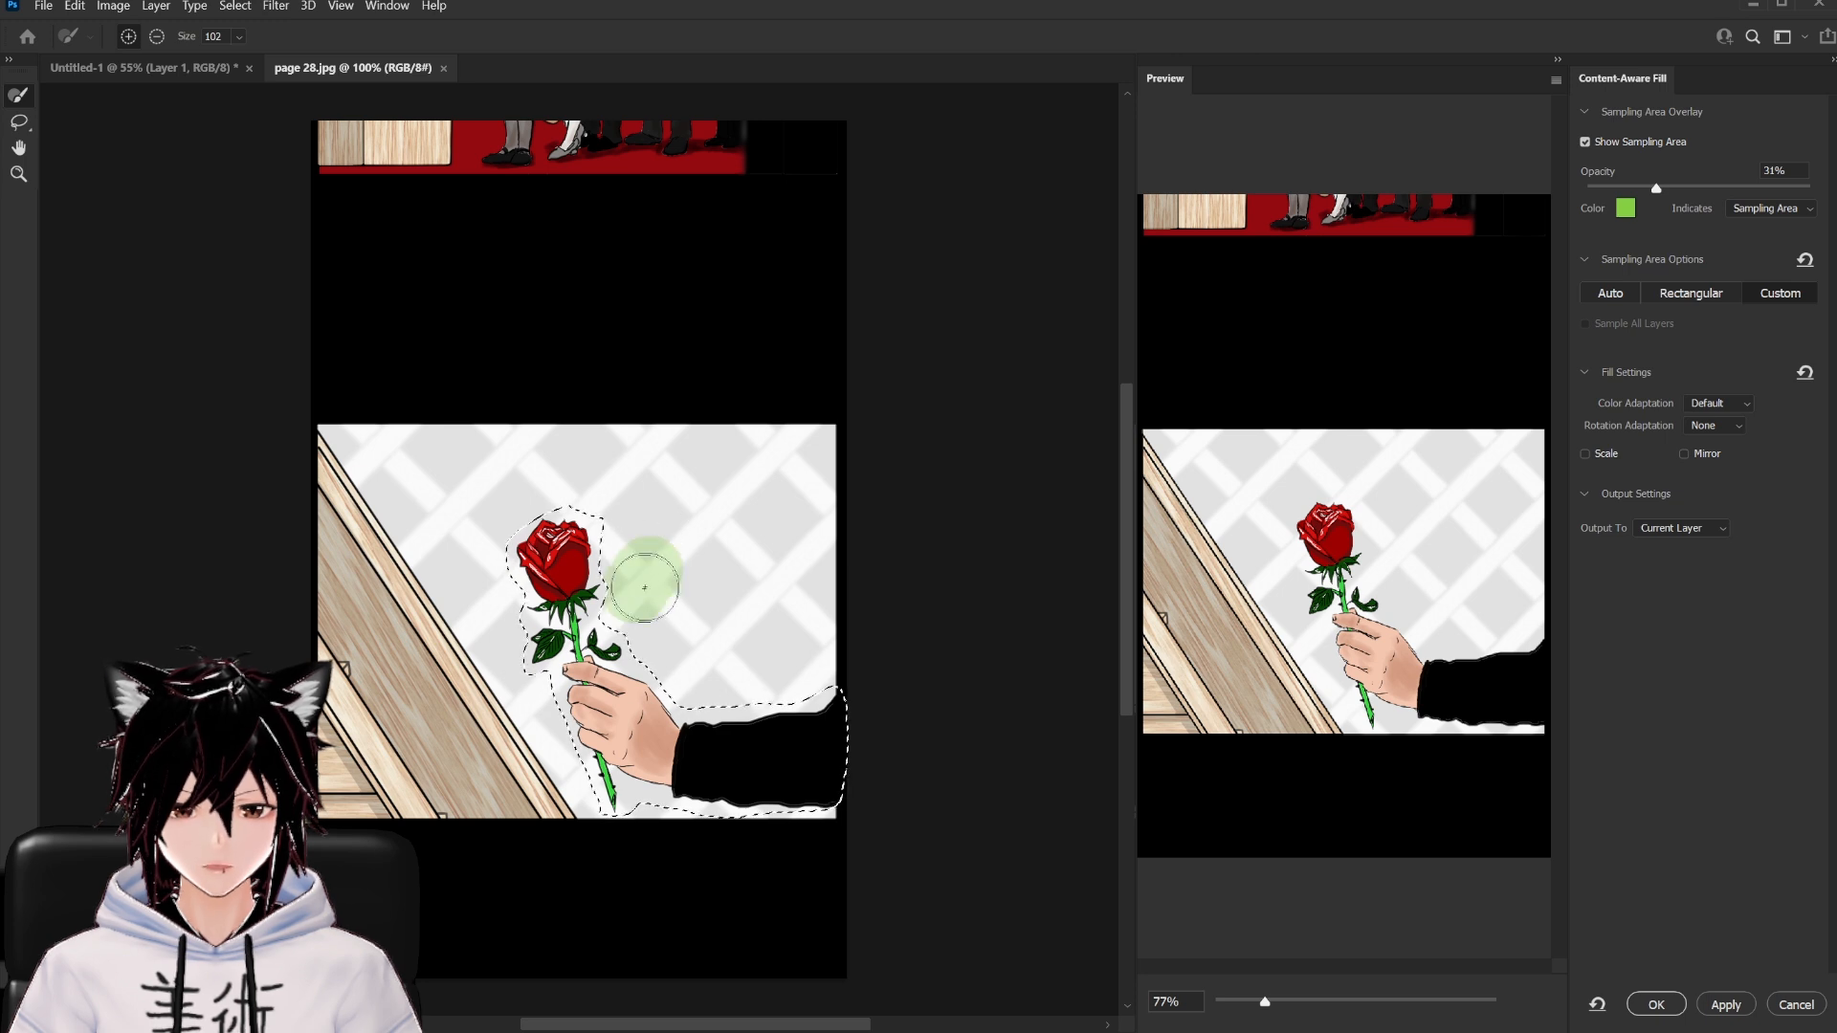
mouse_move(700, 678)
mouse_down()
mouse_move(808, 657)
mouse_move(651, 528)
mouse_move(770, 528)
mouse_up()
mouse_move(621, 483)
mouse_down()
mouse_move(472, 588)
mouse_move(407, 459)
mouse_move(681, 464)
mouse_move(797, 654)
mouse_up()
drag(529, 661, 541, 668)
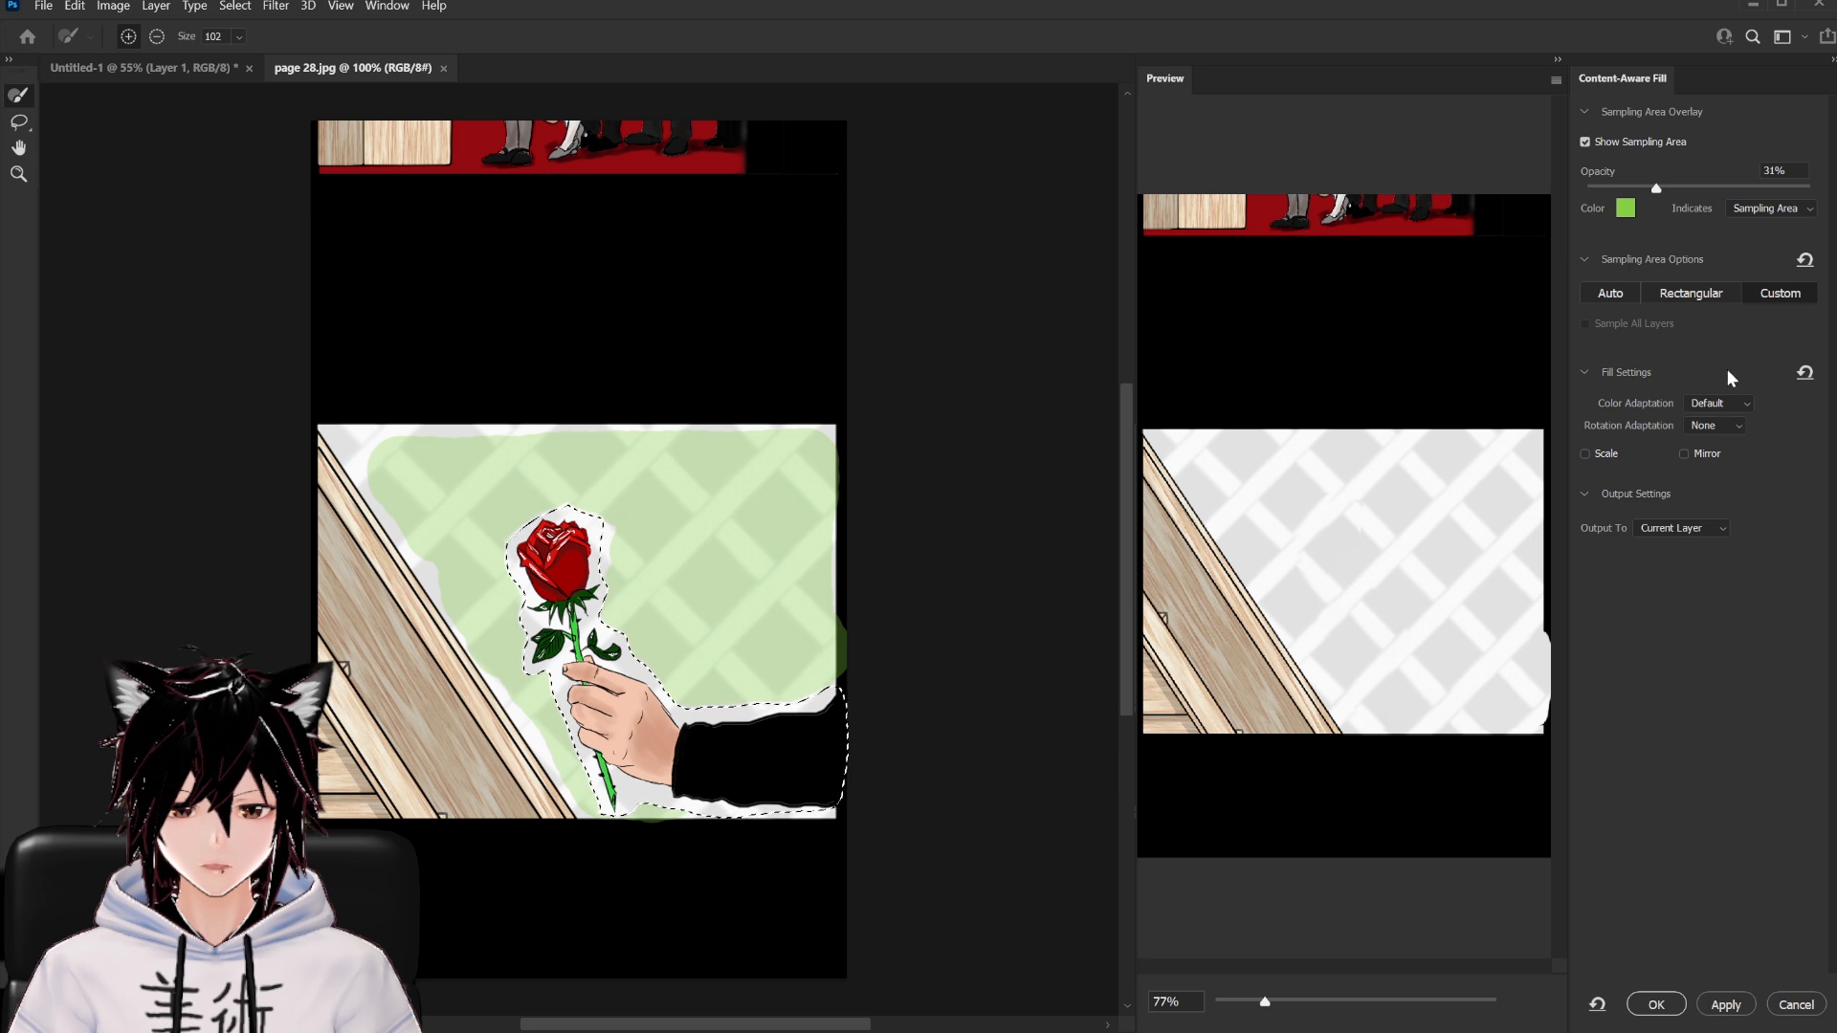
Preview the fill with Rotation Adaptation at Low, Medium and High
click(1739, 427)
click(1726, 459)
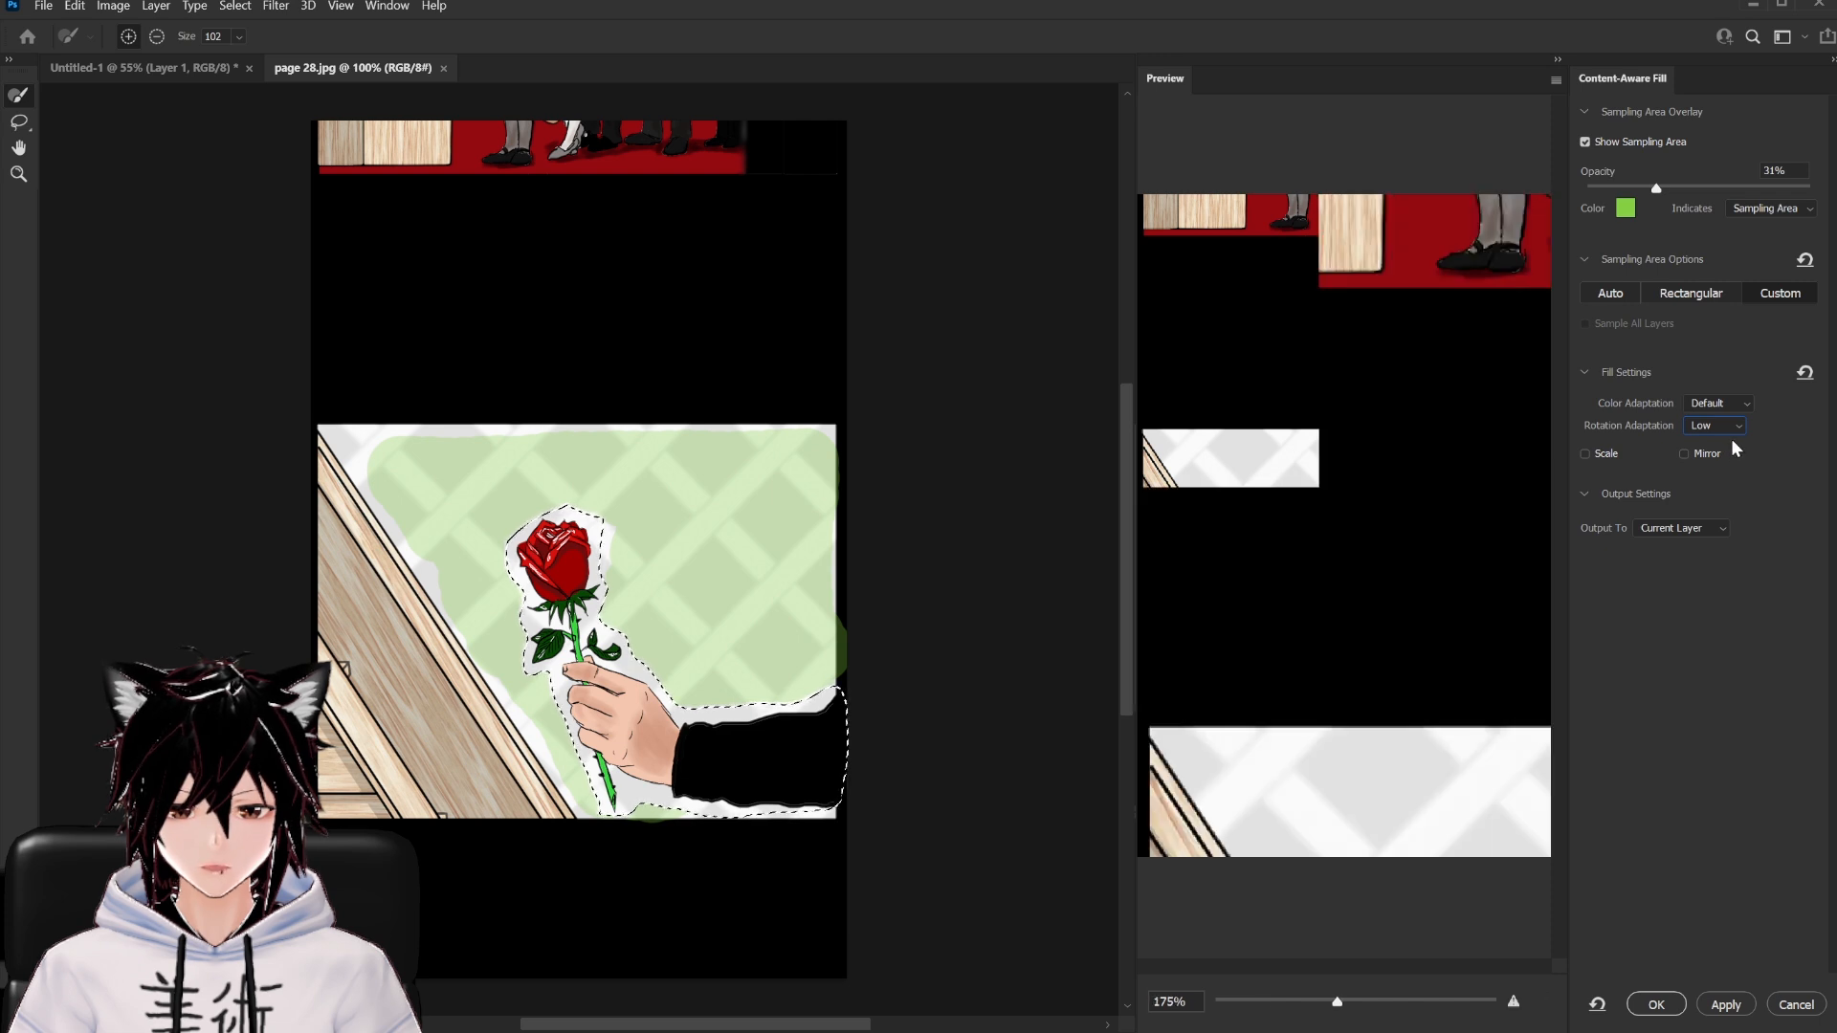
click(1735, 425)
click(1727, 472)
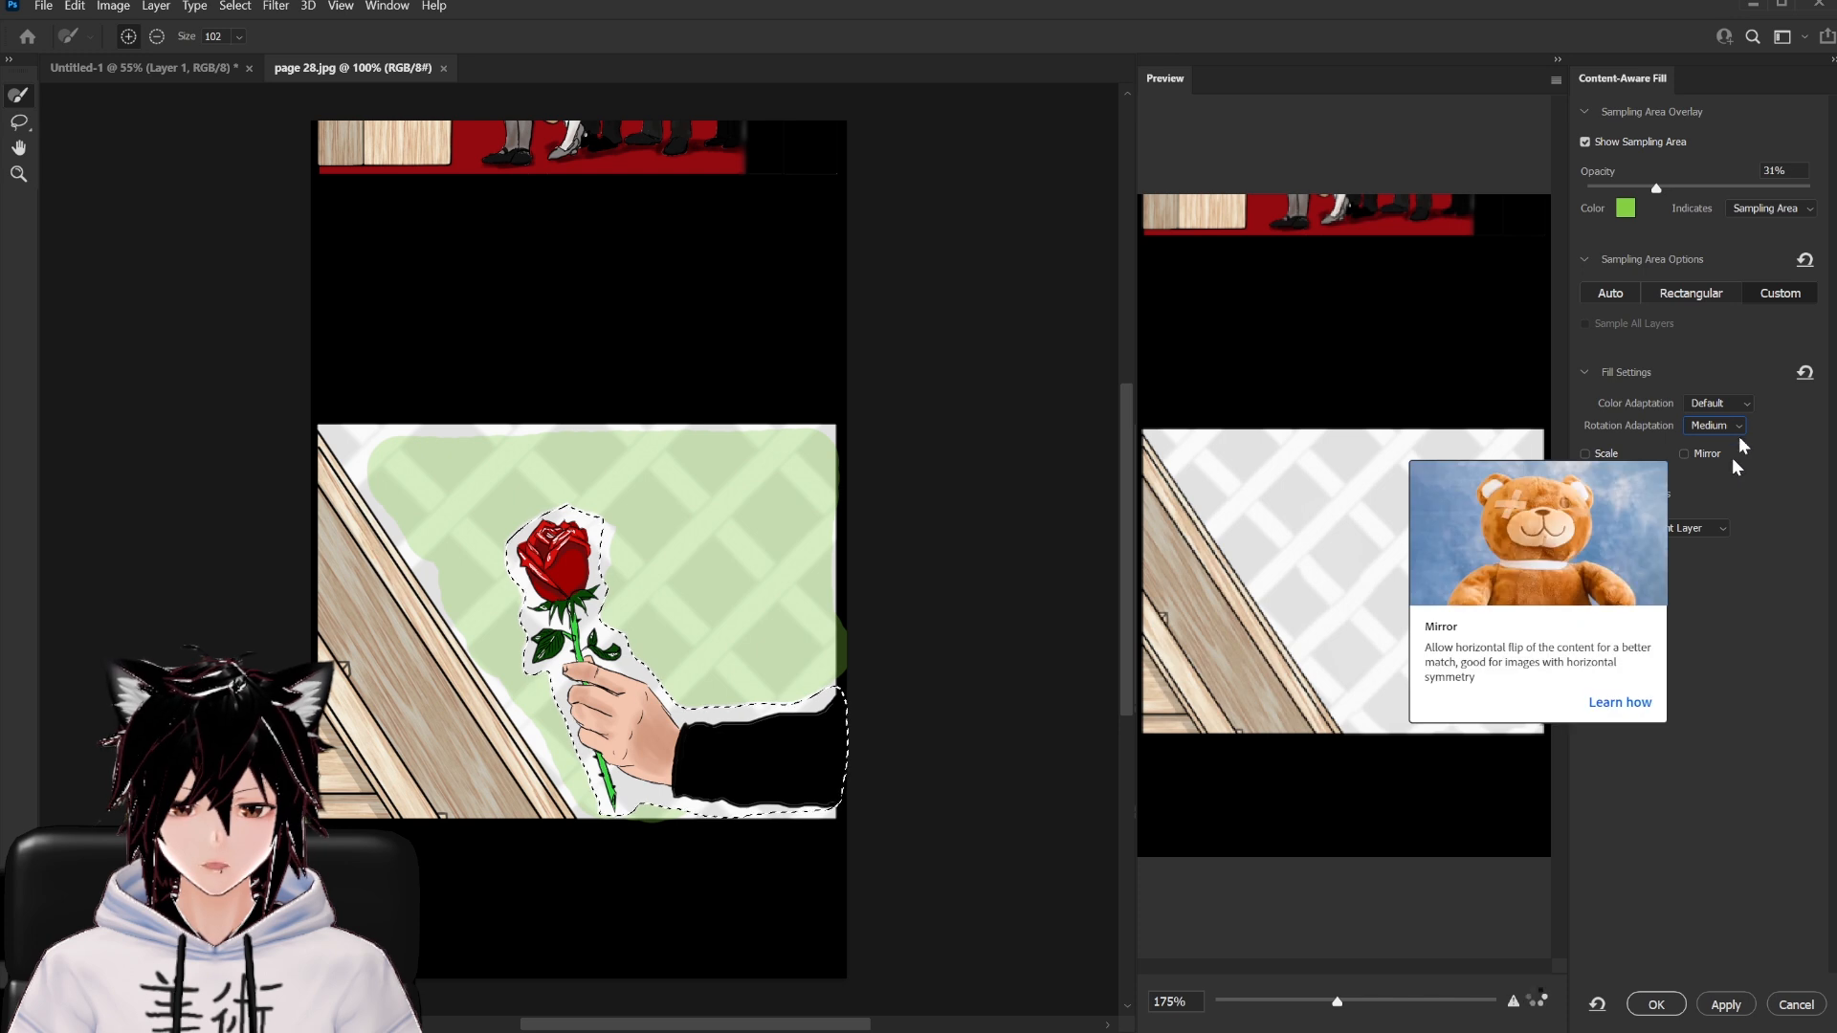
click(1736, 428)
click(1716, 487)
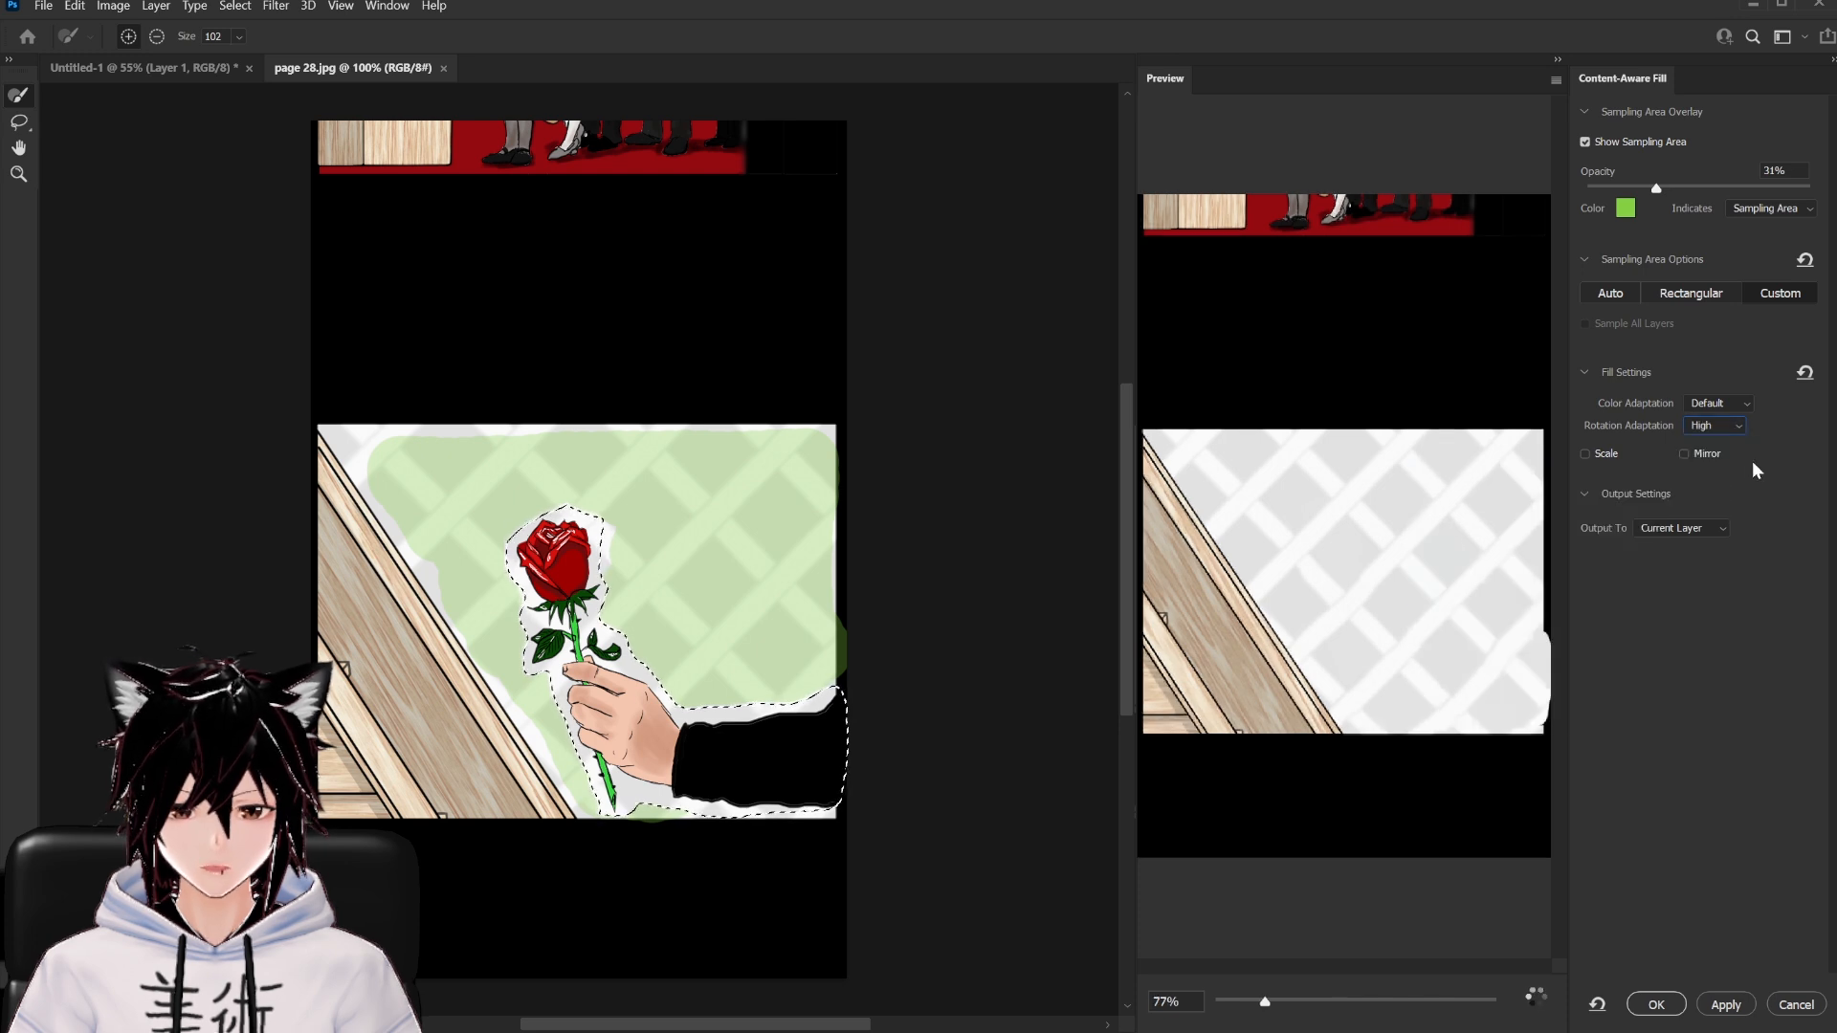
Set Rotation Adaptation to Full, apply the fill to the current layer and deselect
click(1719, 425)
click(1713, 504)
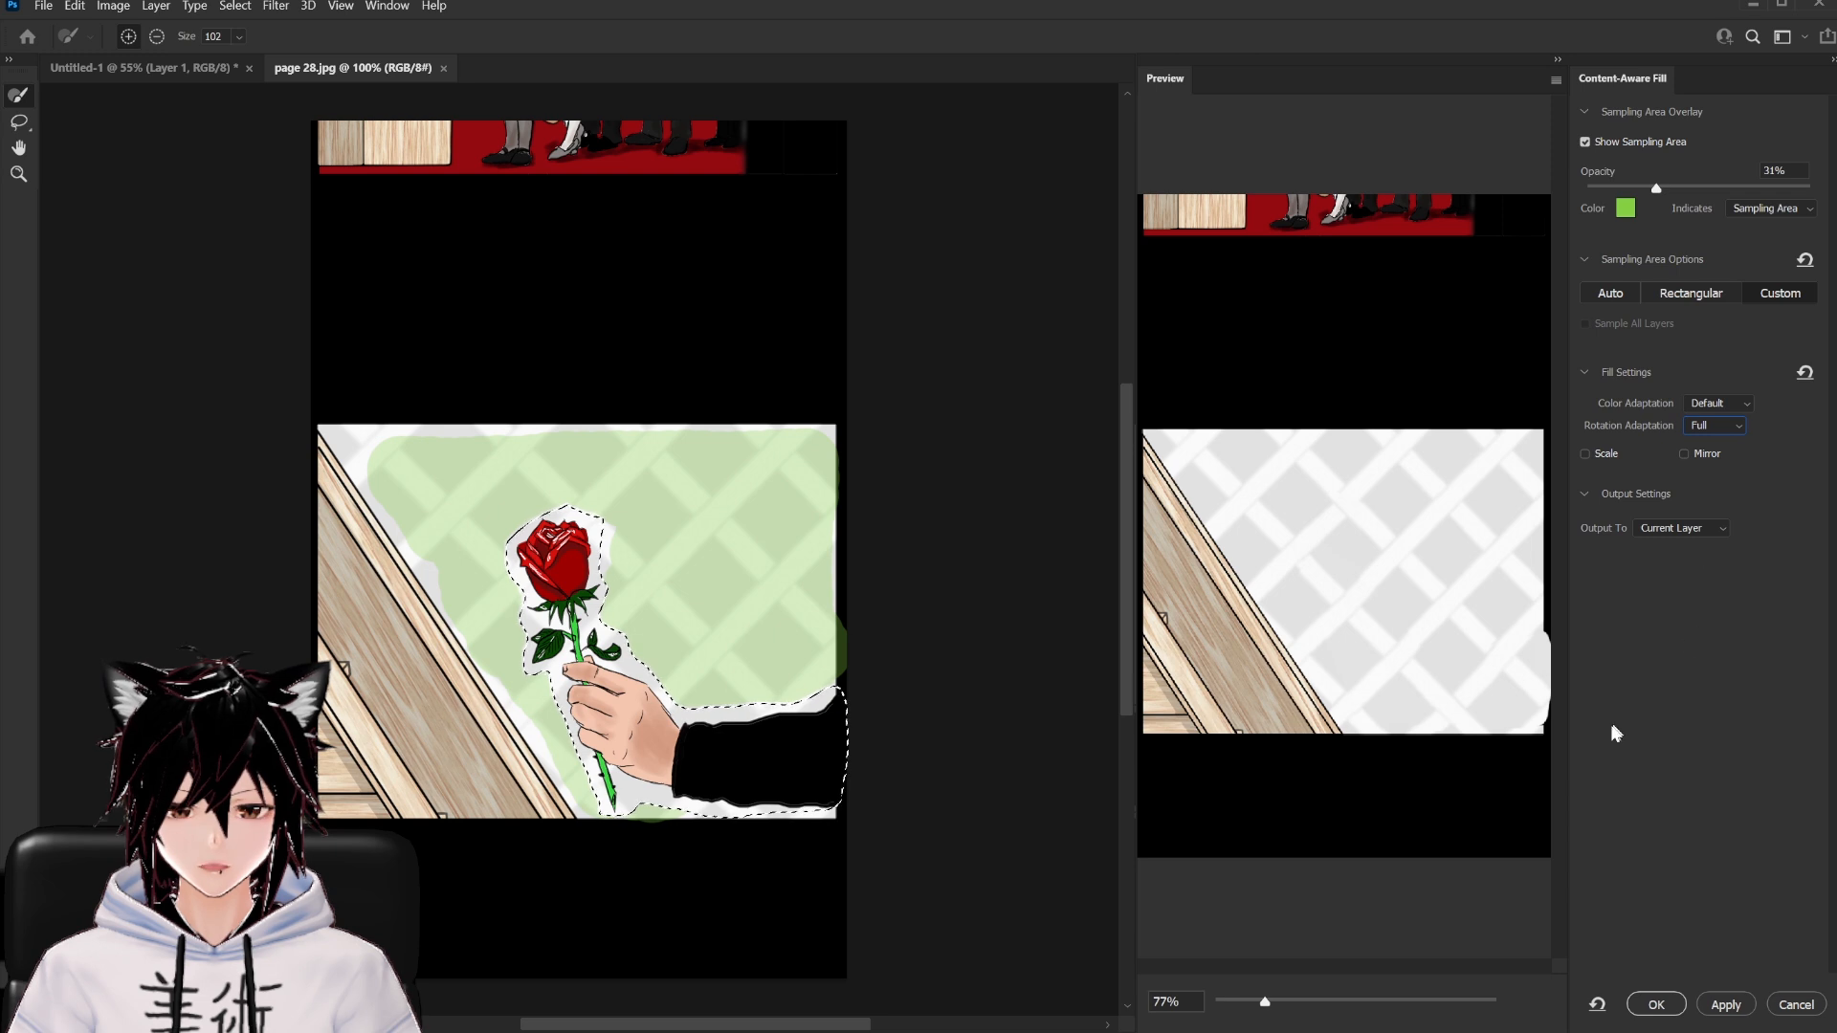
click(1656, 1004)
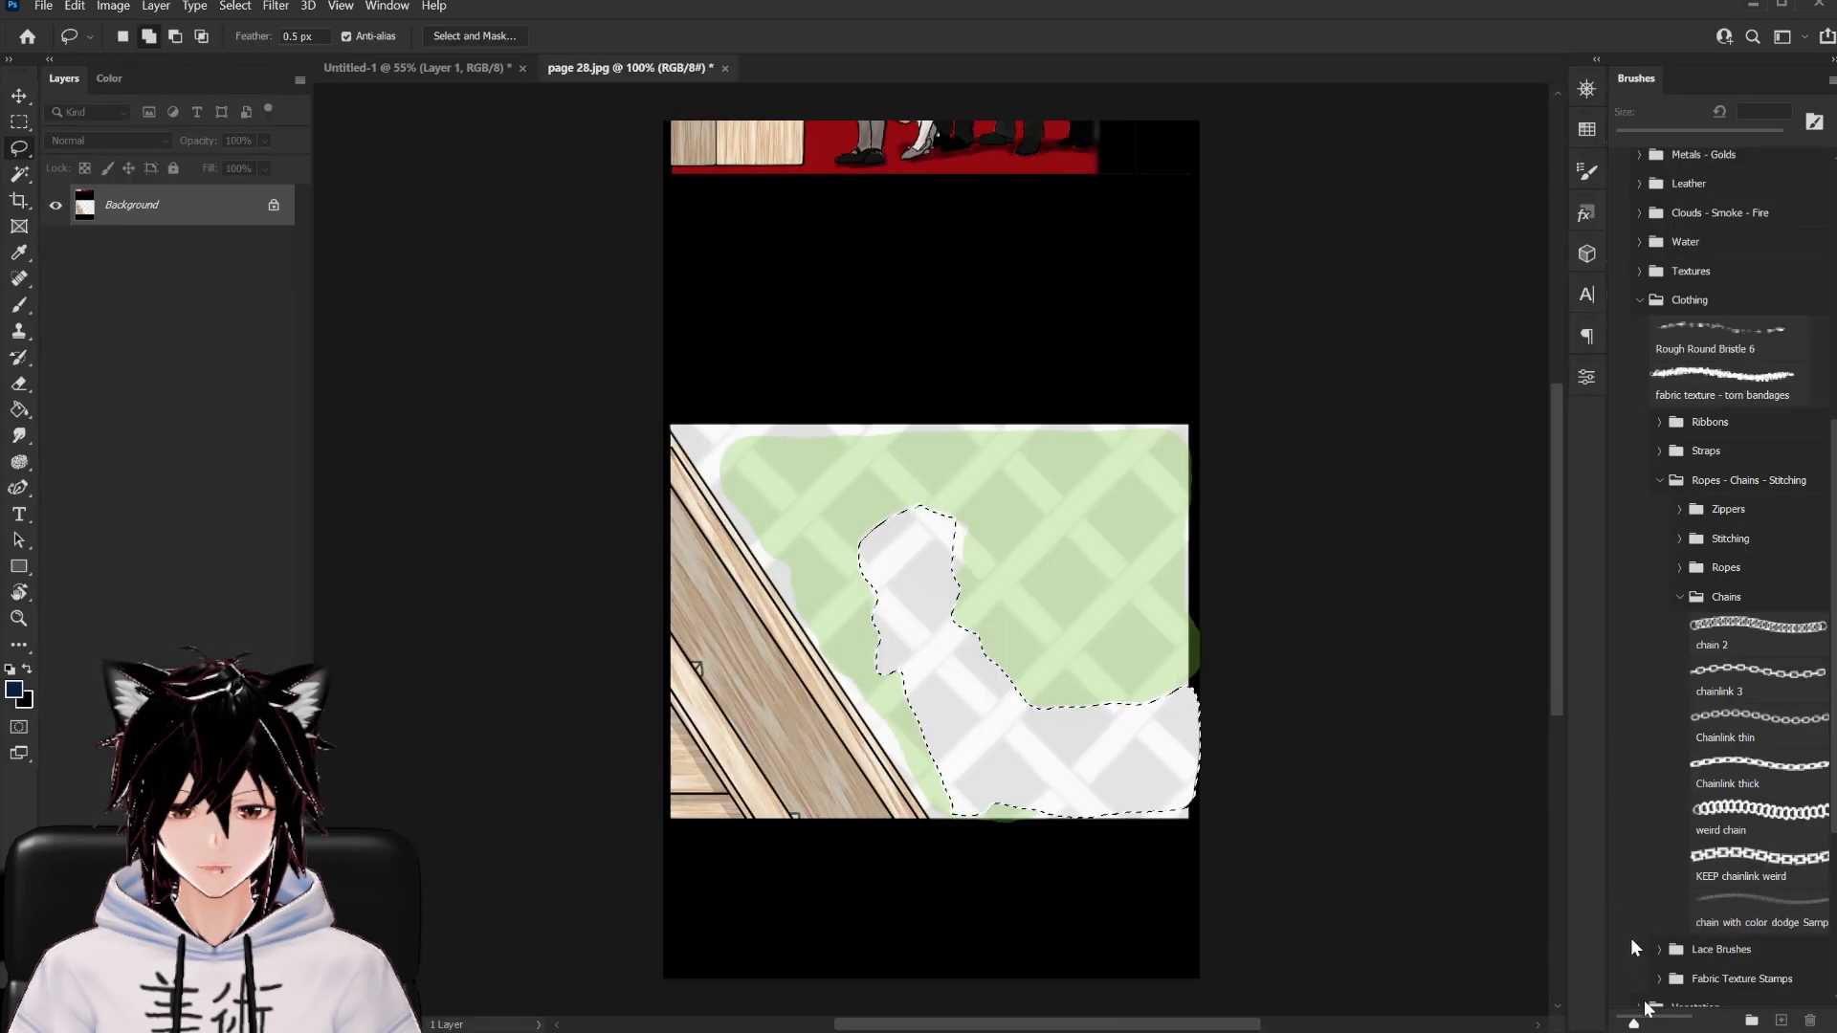
key(ctrl+d)
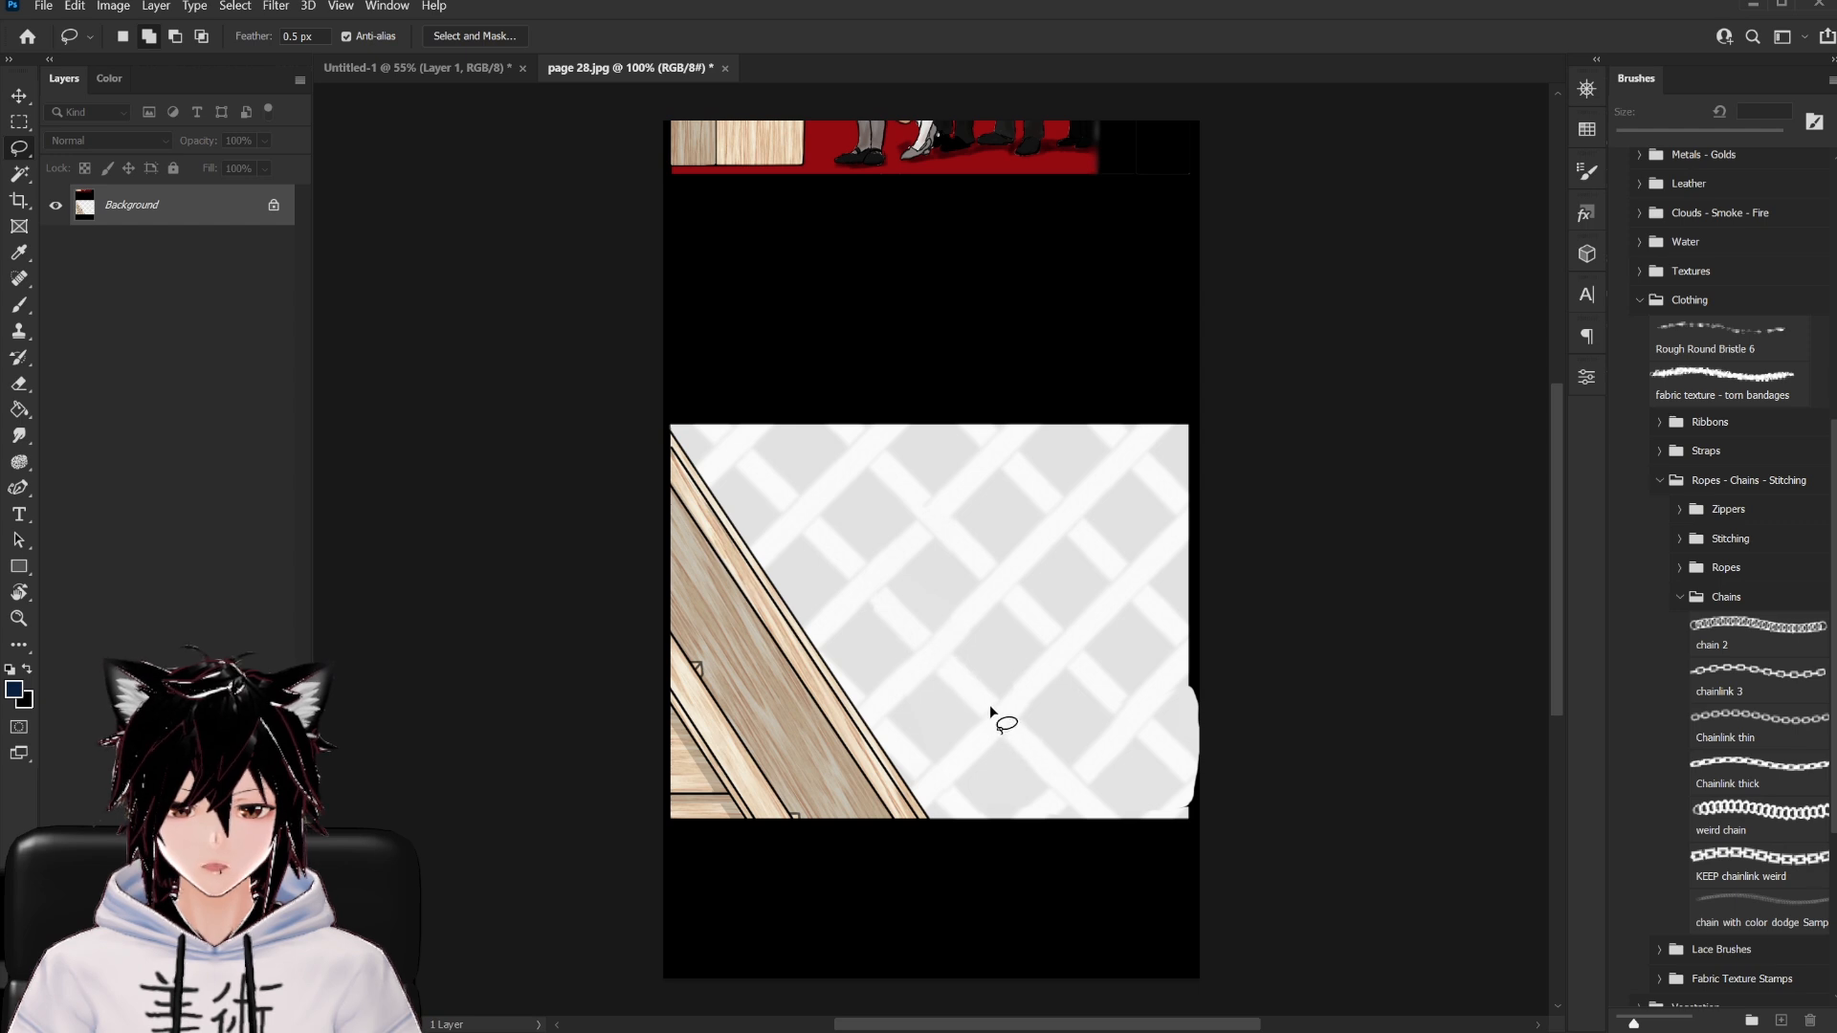
click(275, 6)
click(308, 179)
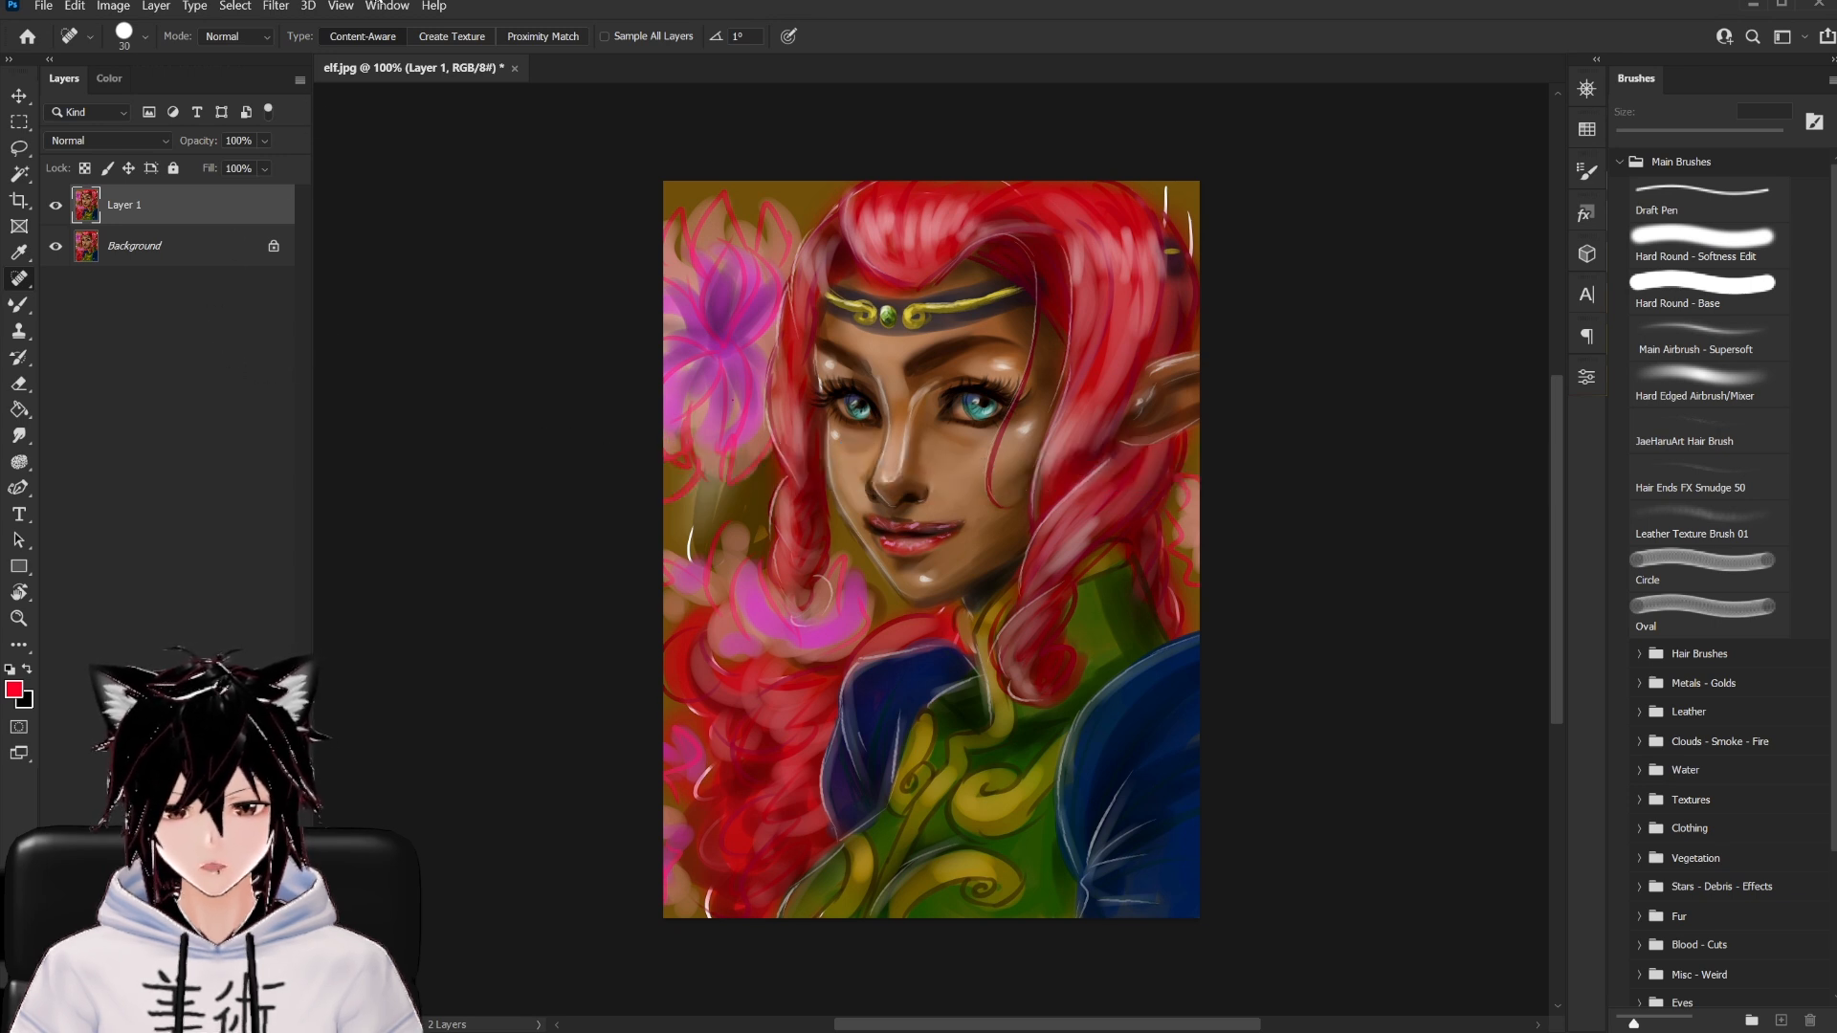
Switch to the Essentials workspace and then to Painting, and show where the Painting workspace groups the healing tools
click(398, 10)
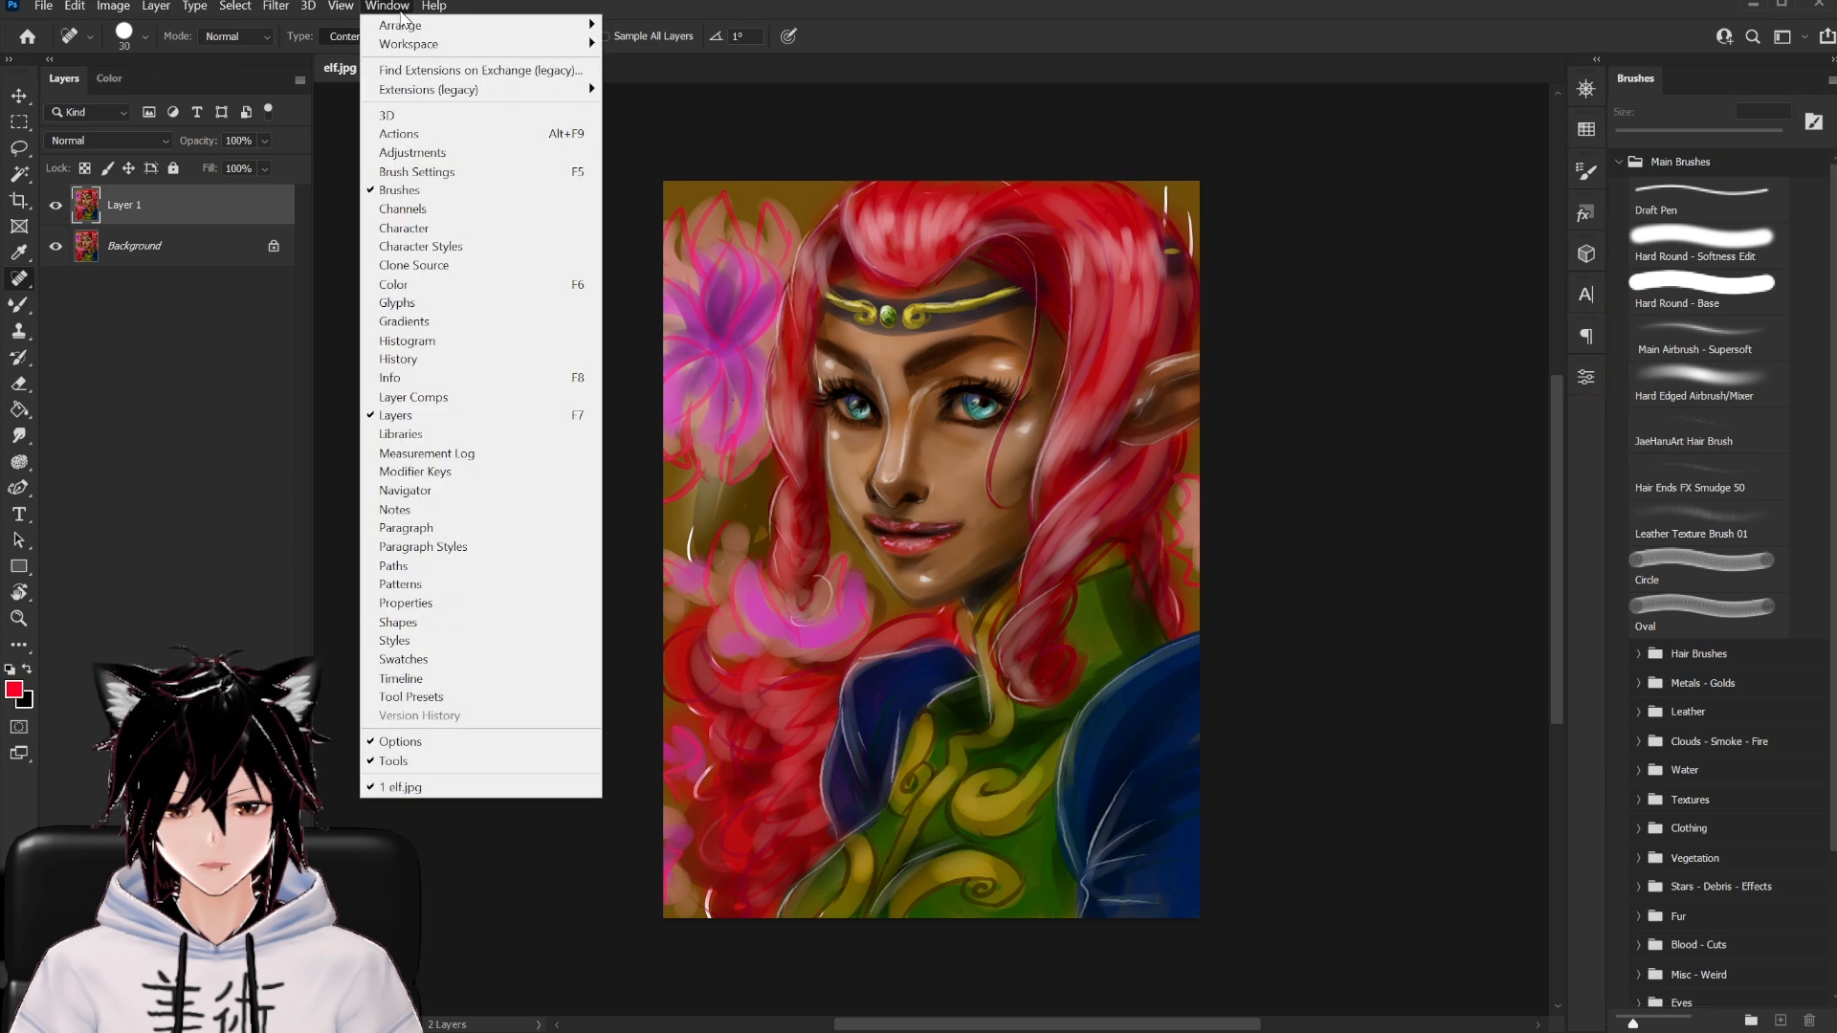
mouse_move(433, 45)
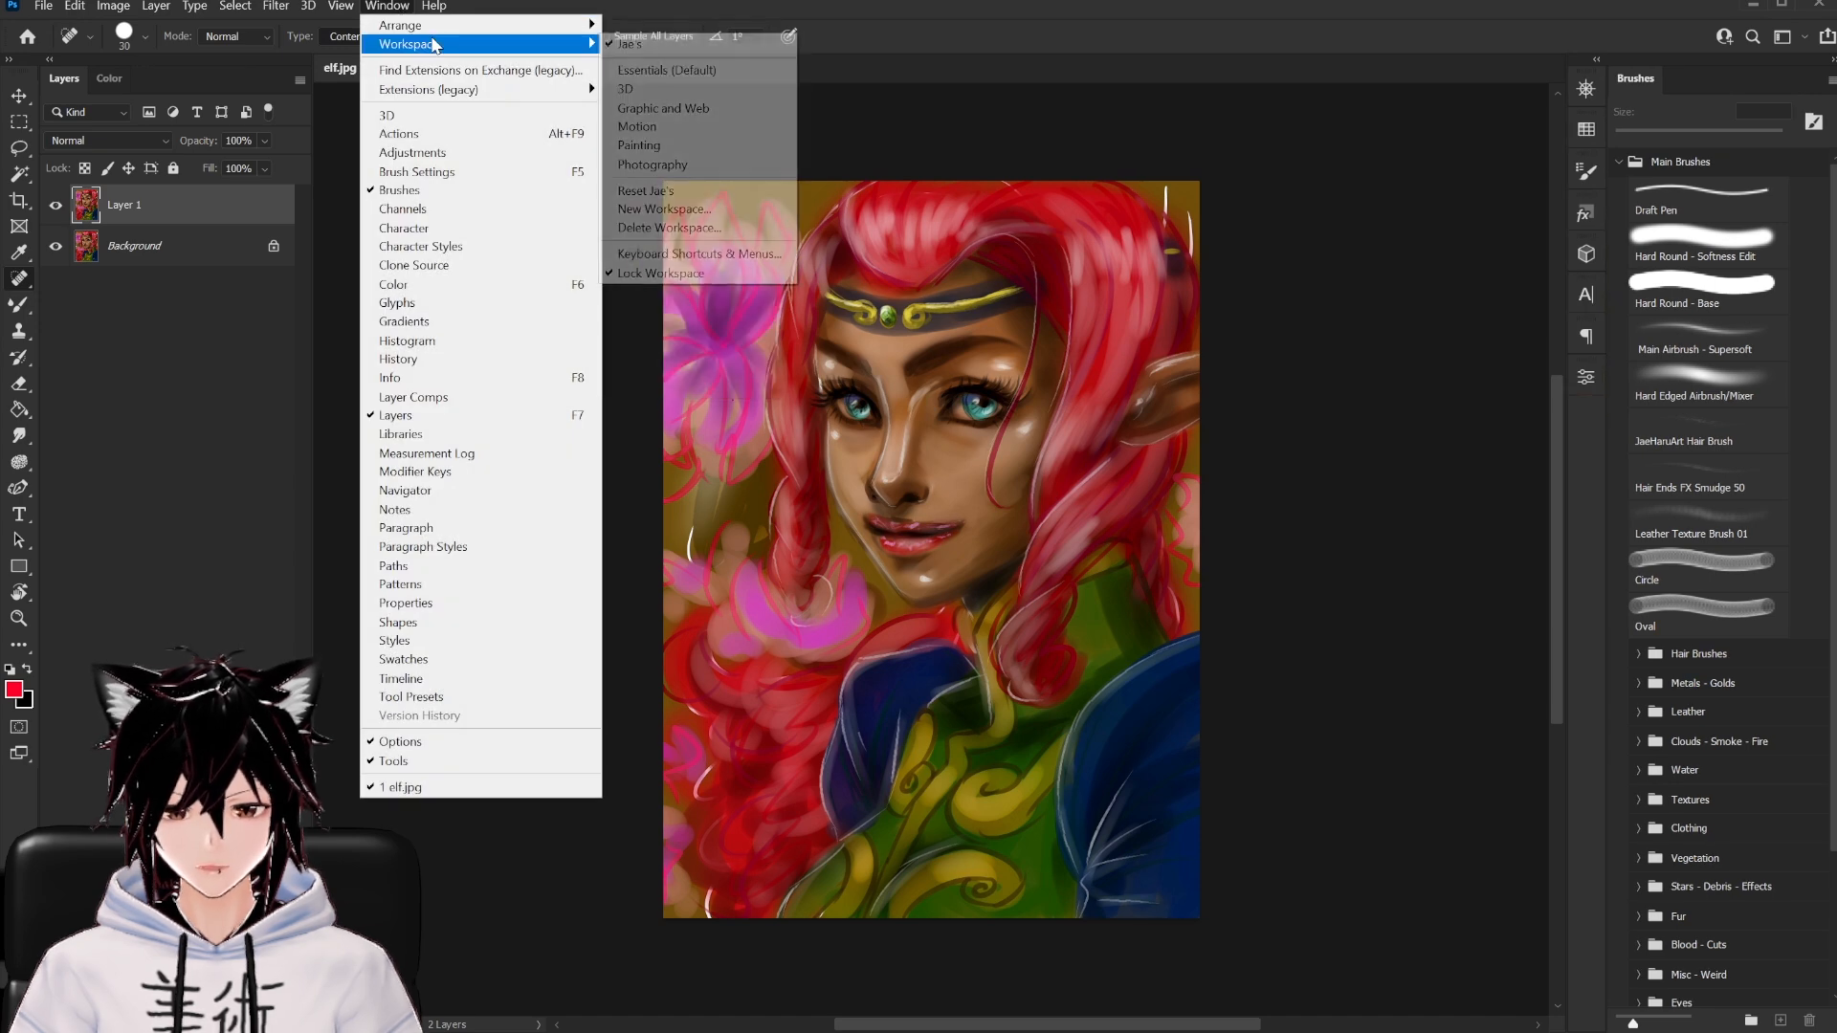
click(639, 70)
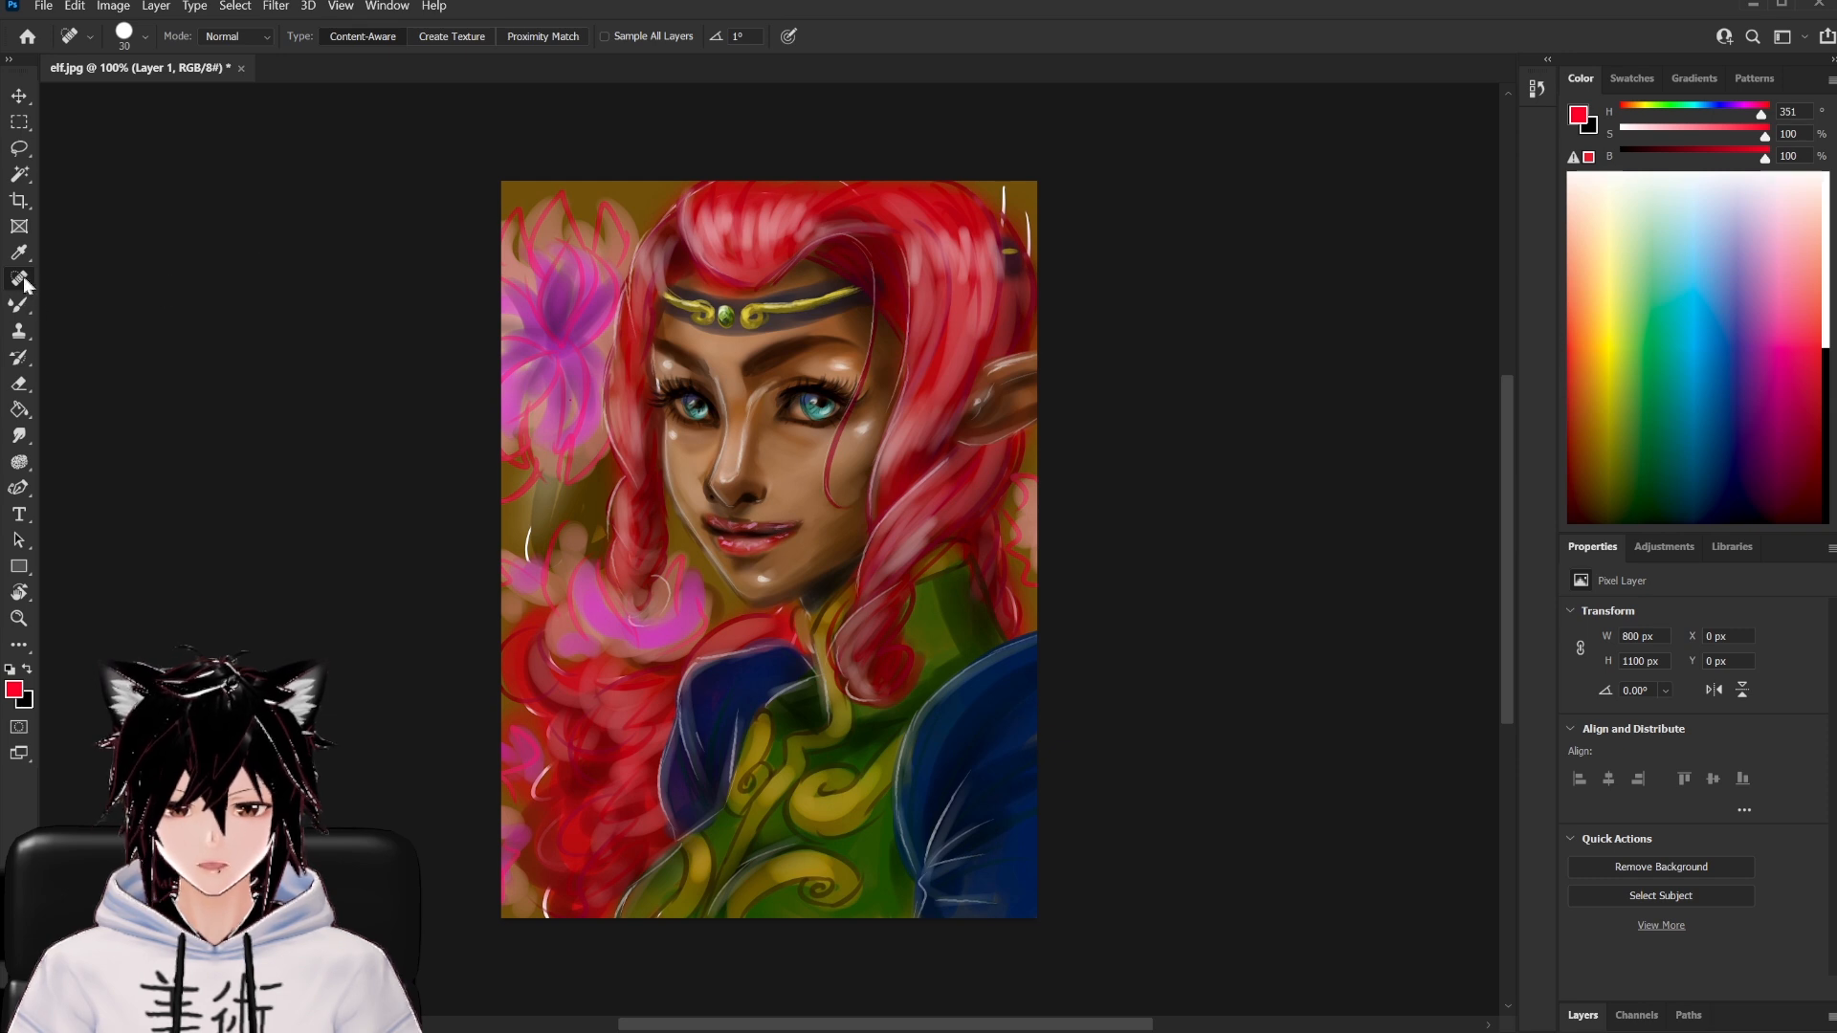
click(387, 6)
mouse_move(434, 45)
click(668, 141)
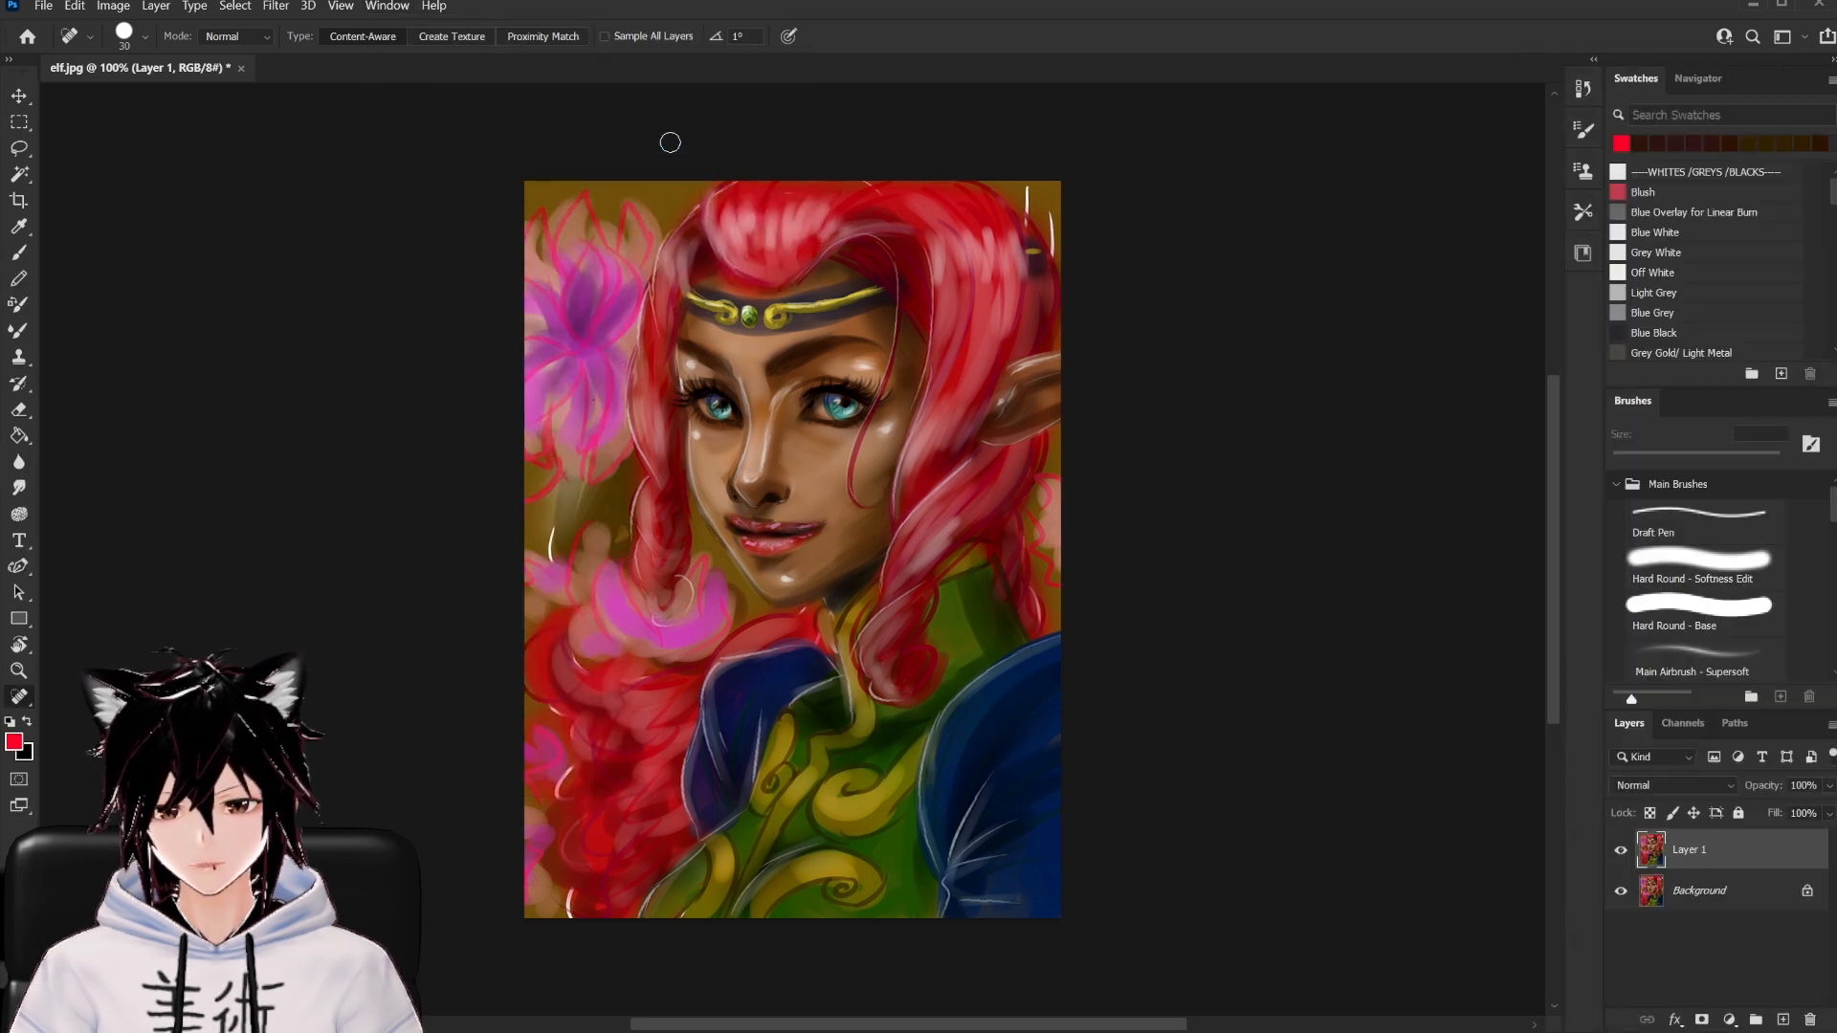
right_click(26, 706)
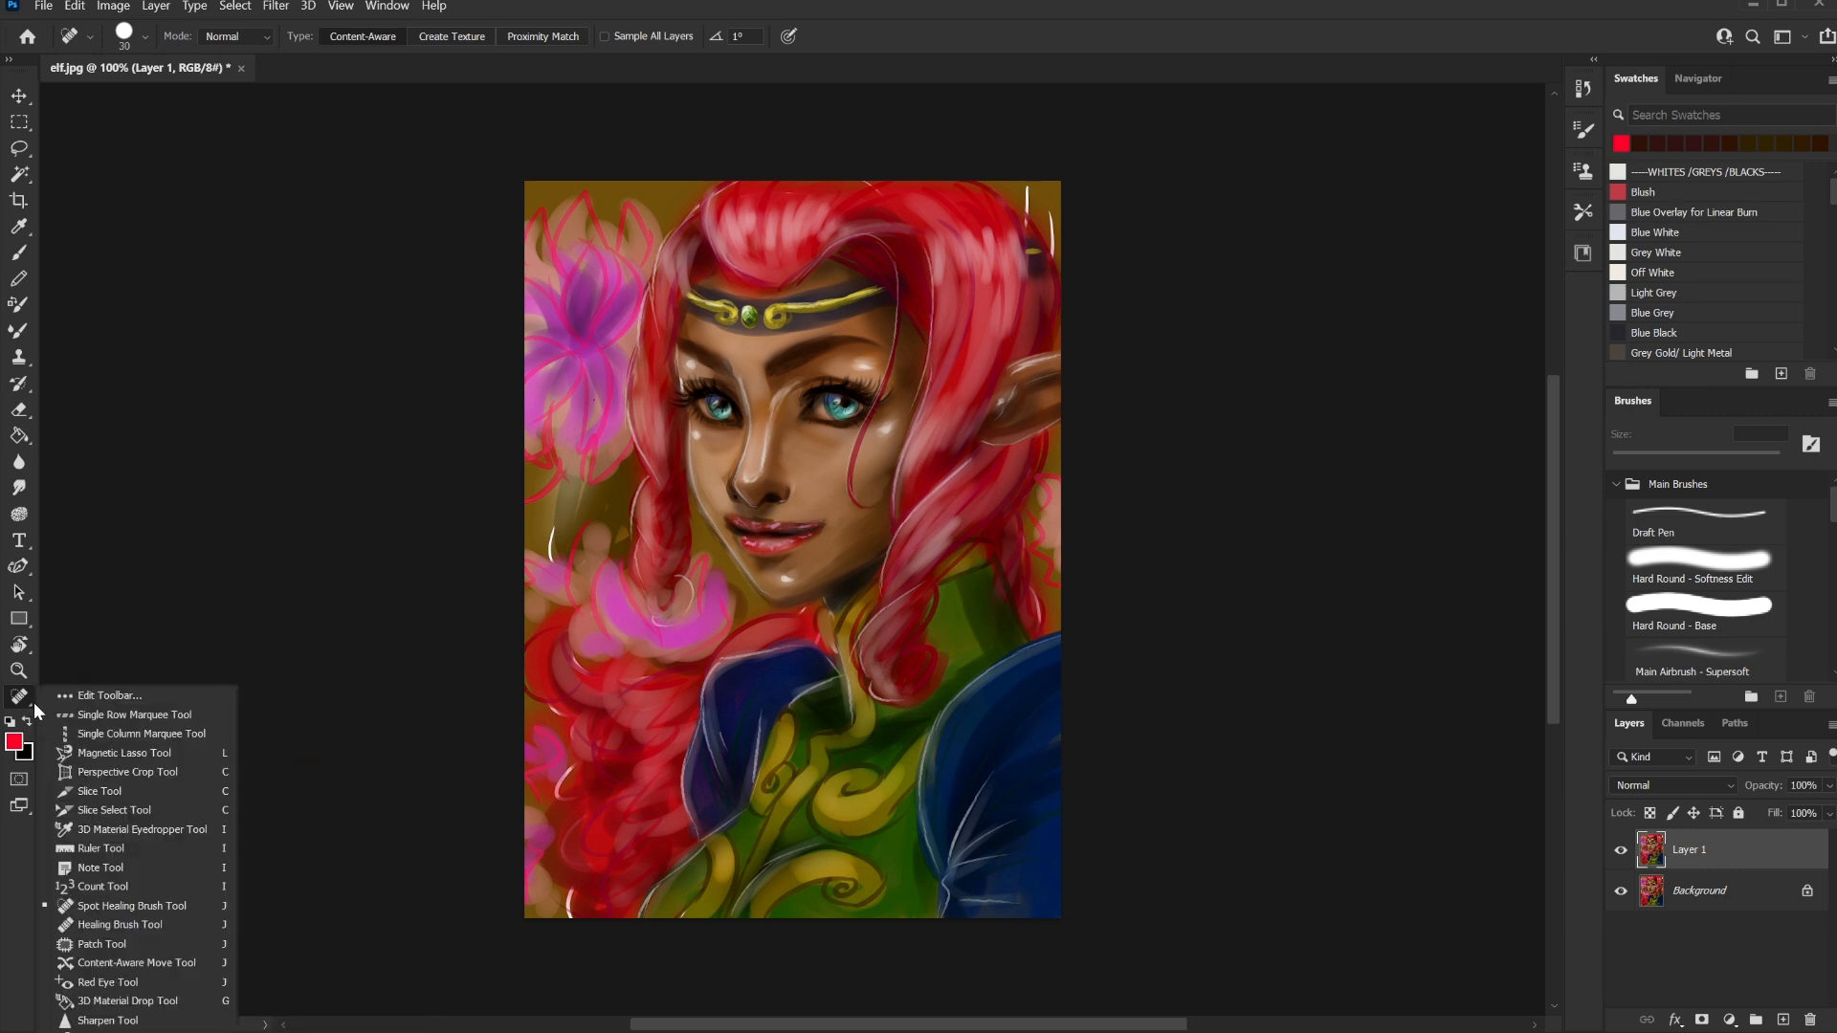
Return to the custom workspace
click(386, 6)
mouse_move(434, 45)
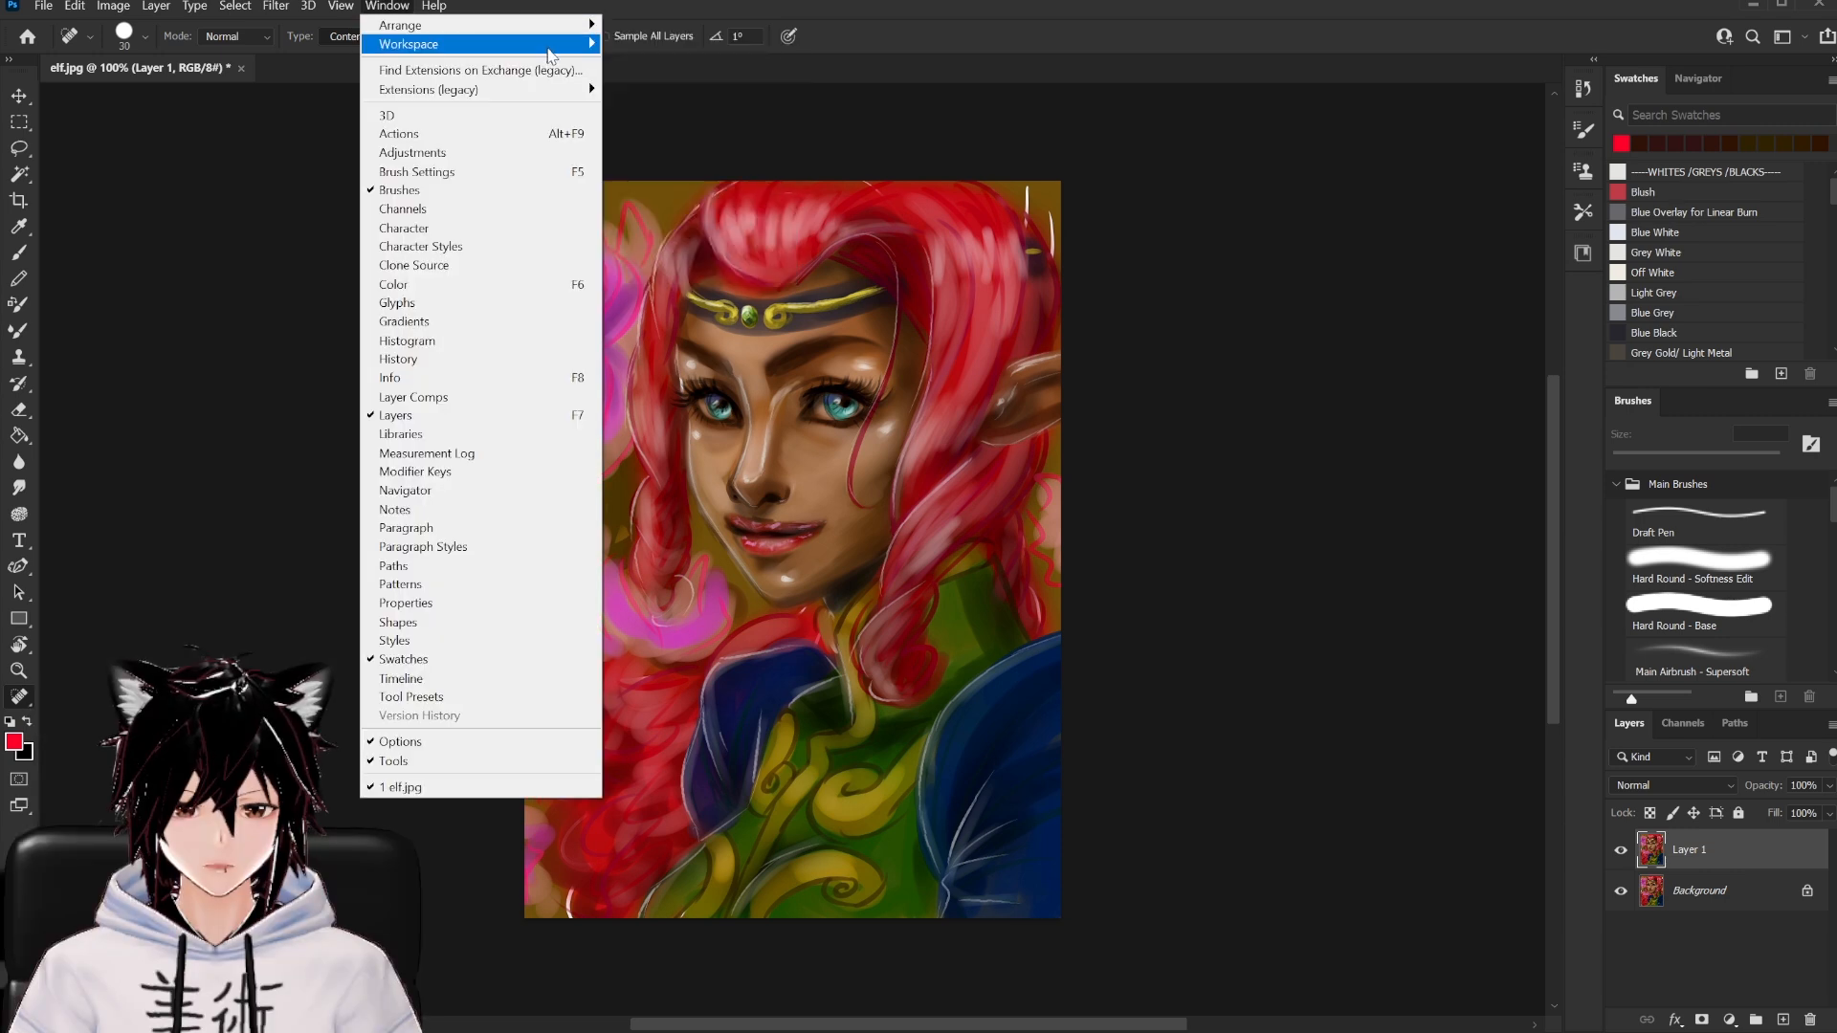
click(613, 45)
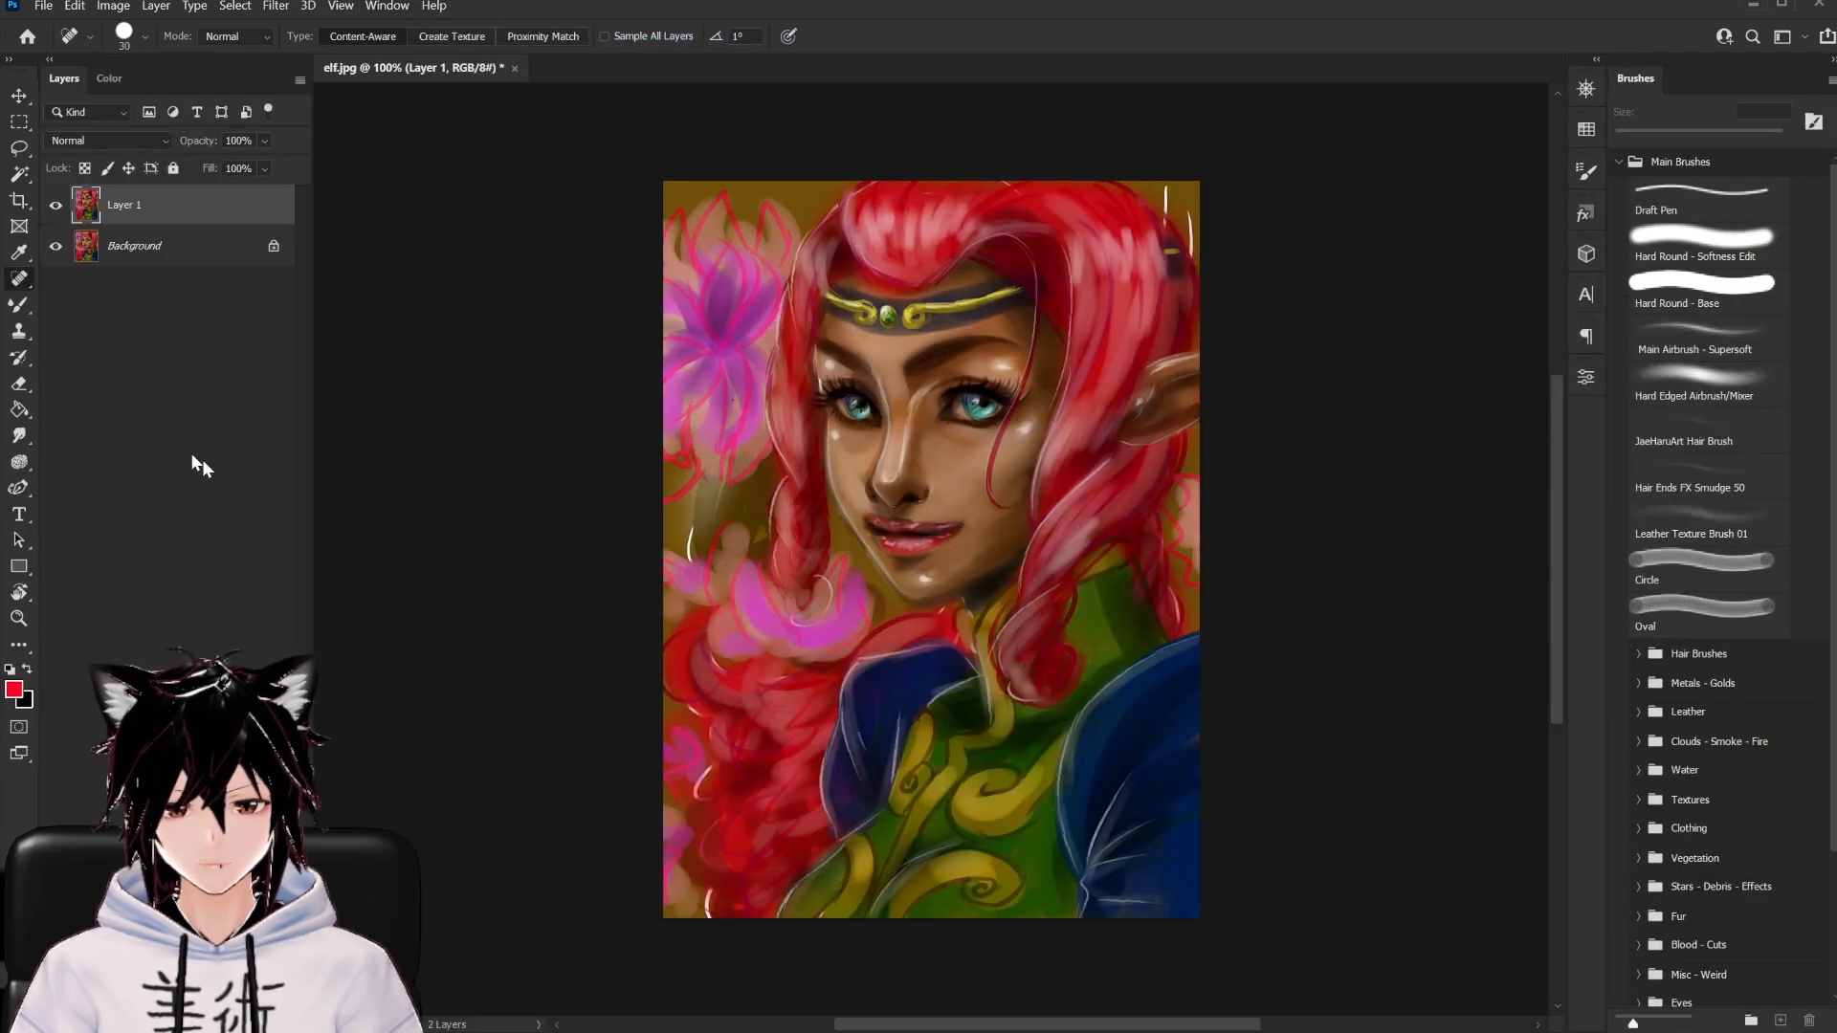
Use the Content-Aware Move Tool to shift the elf's eye and eyebrow beside the pointed ear slightly outward, and deselect
right_click(23, 287)
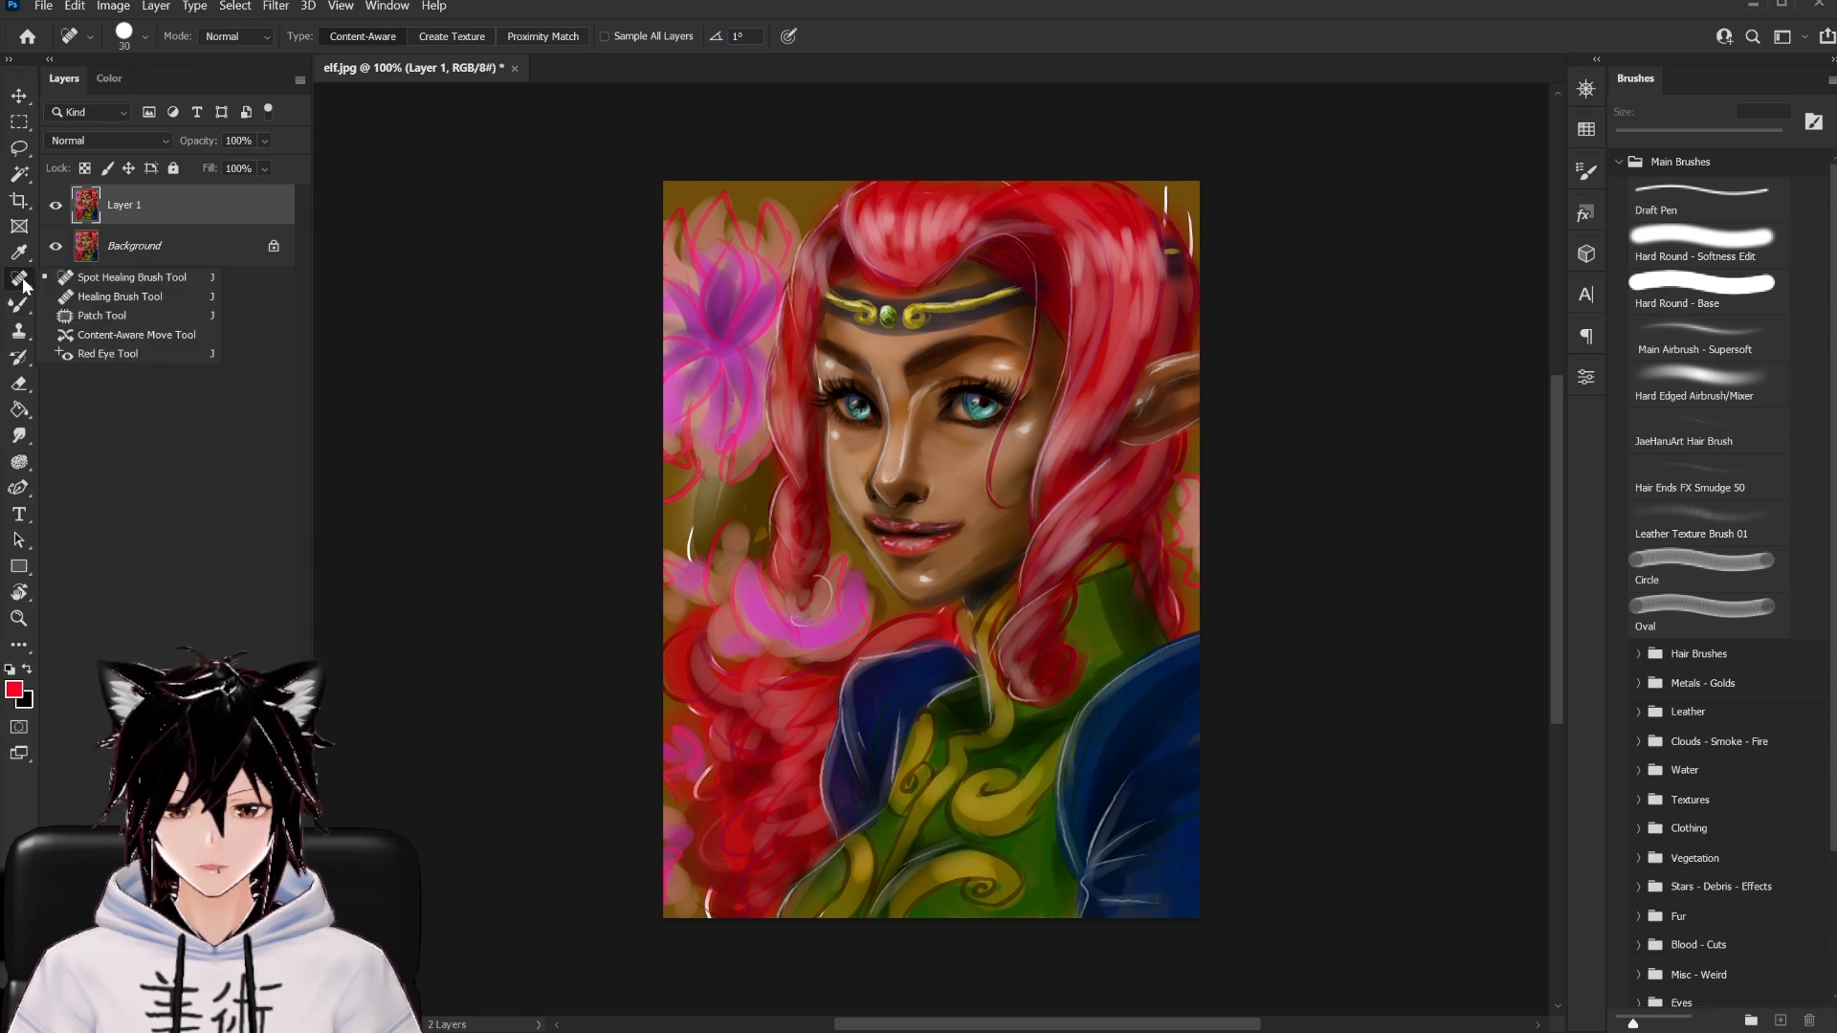
click(116, 337)
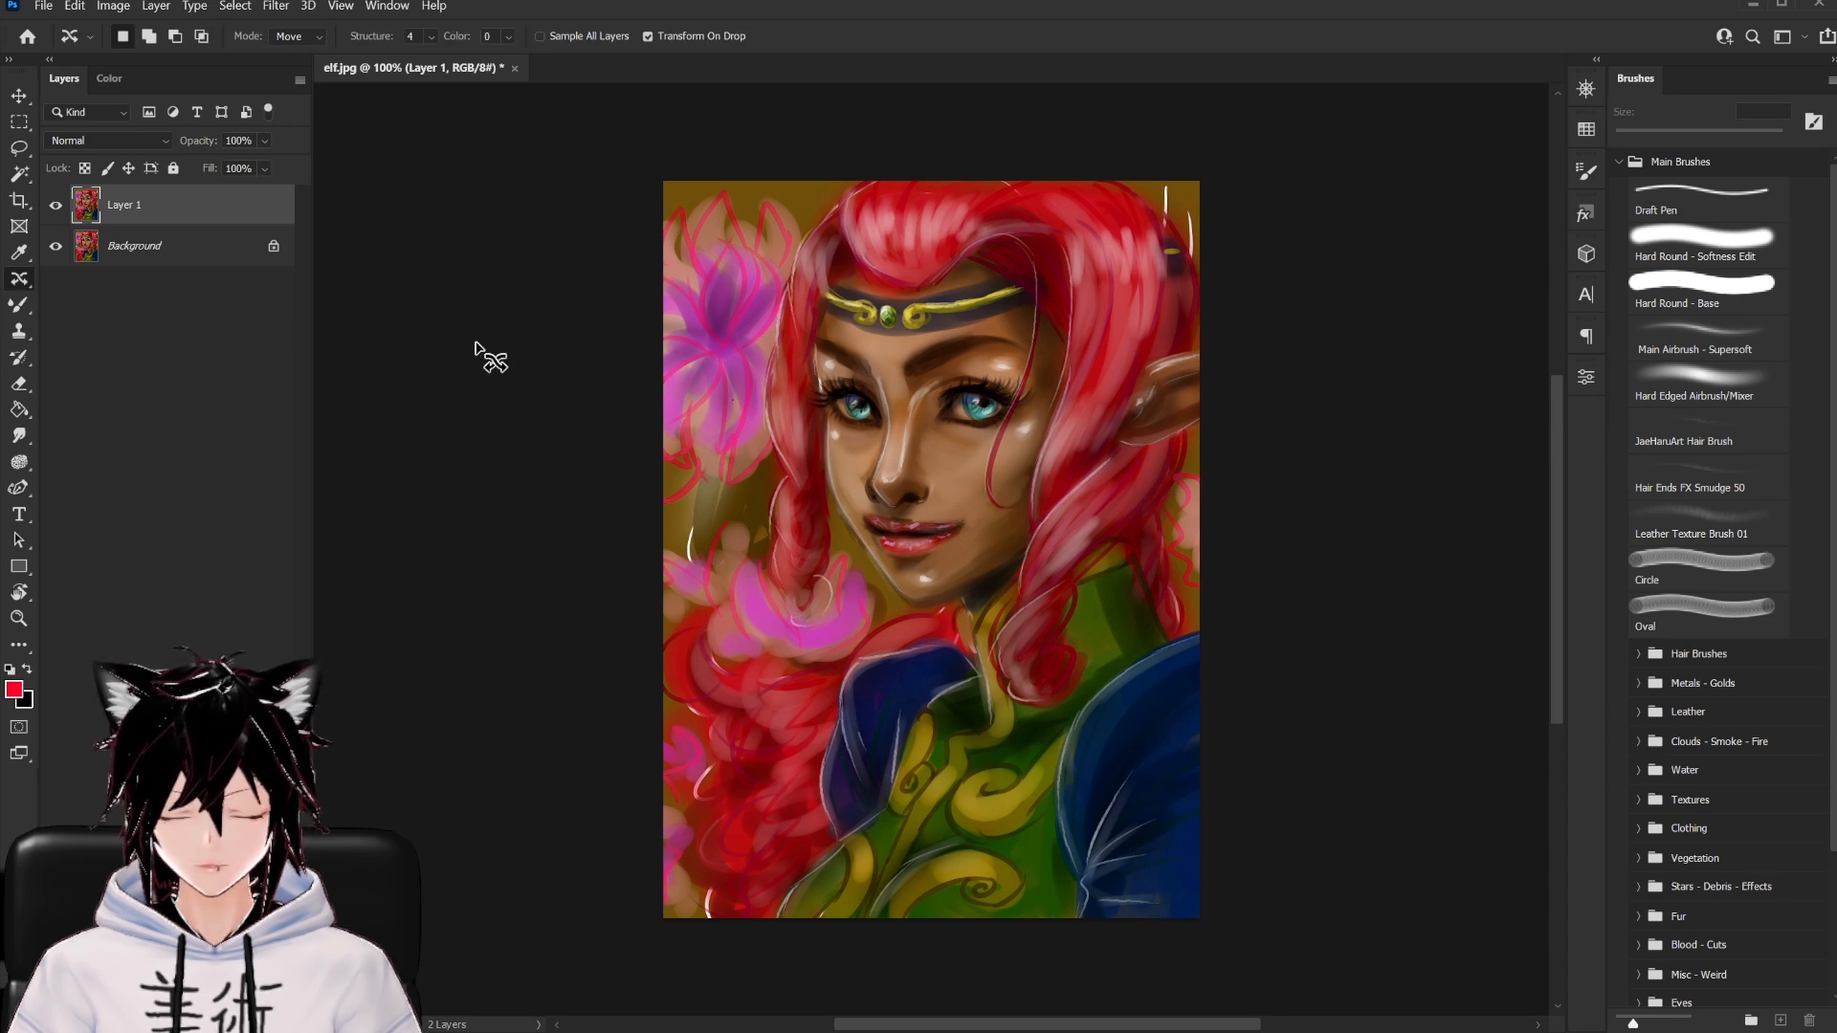
mouse_move(892, 344)
mouse_down()
mouse_move(946, 434)
mouse_move(1030, 425)
mouse_move(1050, 371)
mouse_move(992, 326)
mouse_move(898, 342)
mouse_move(965, 381)
mouse_up()
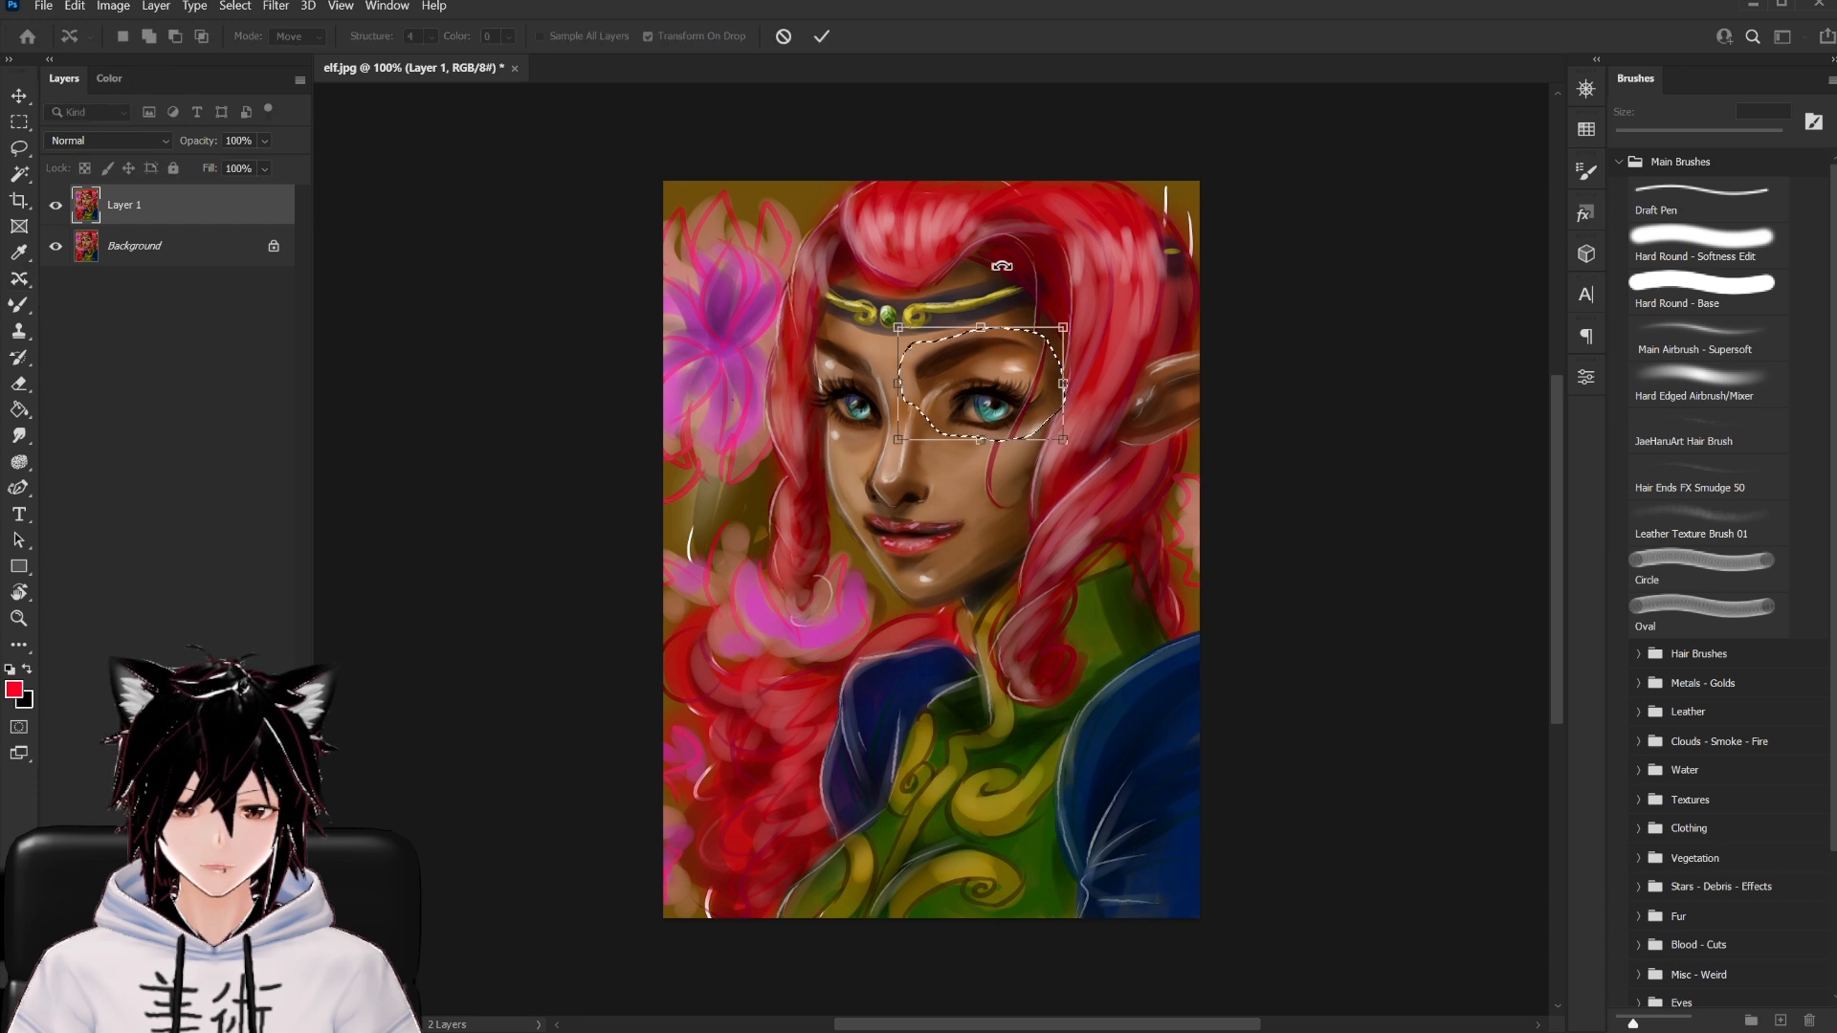
click(820, 36)
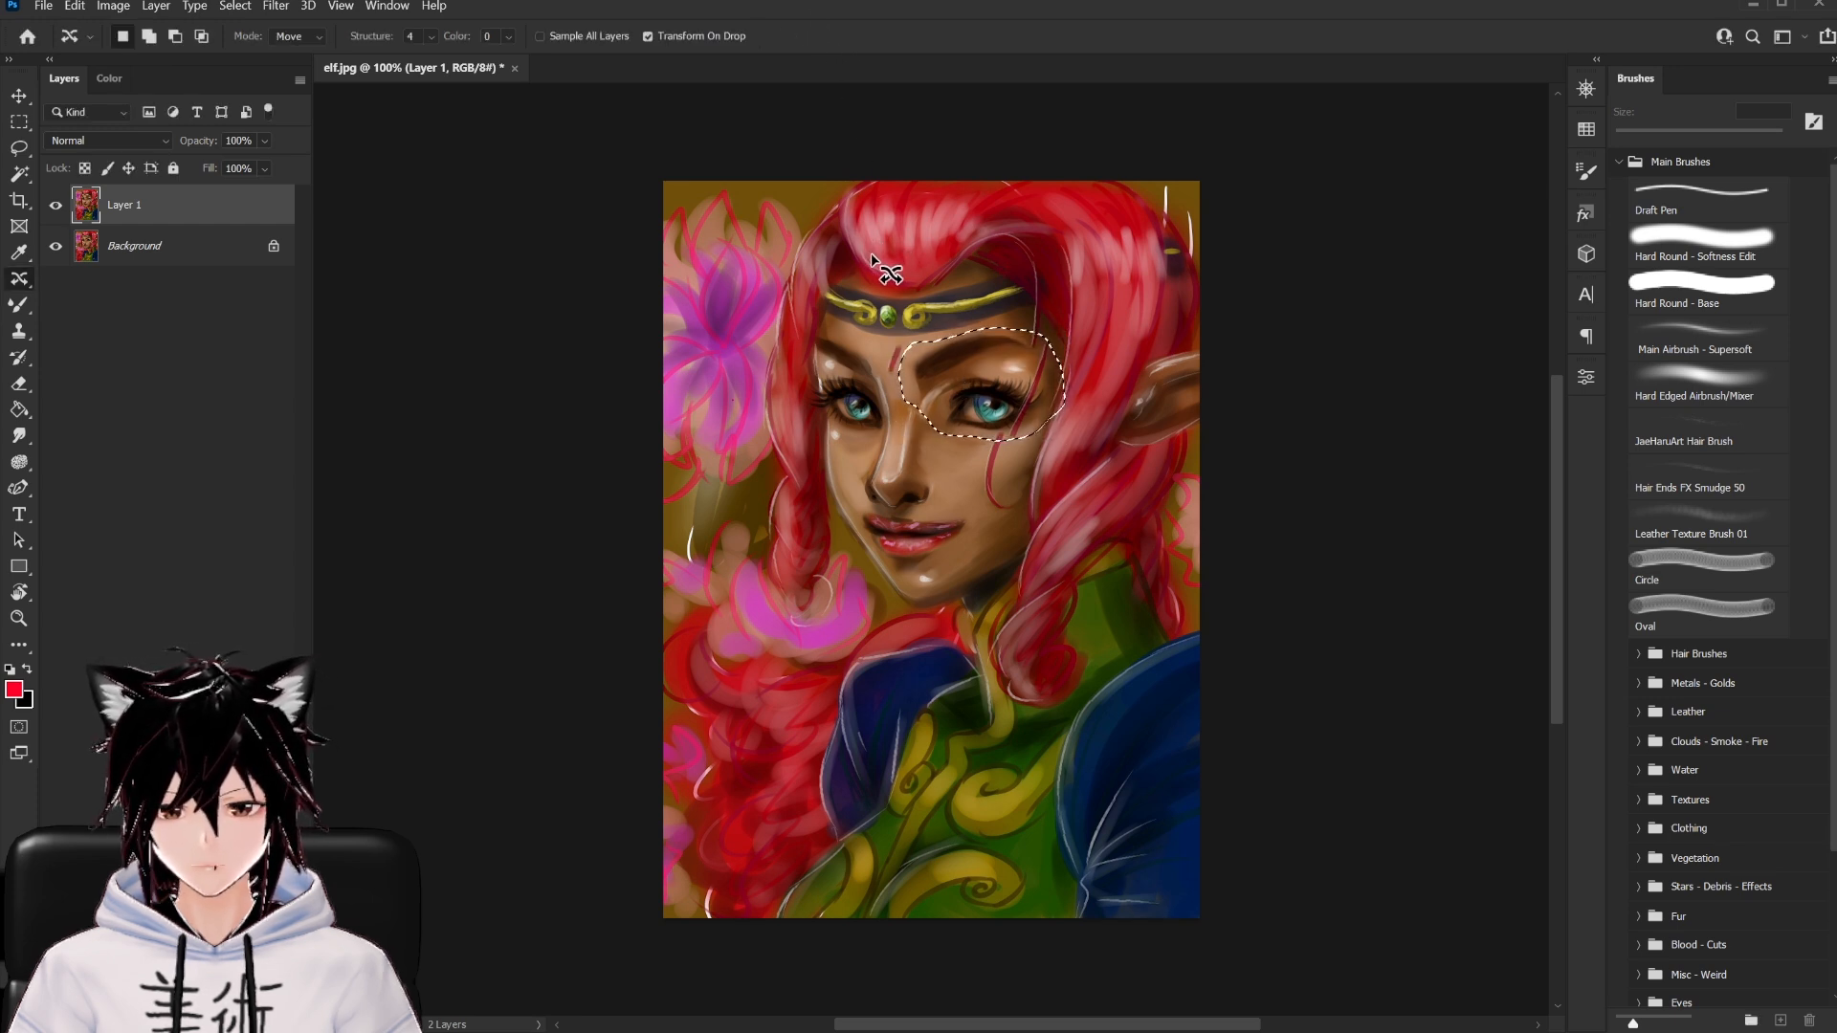
key(ctrl+d)
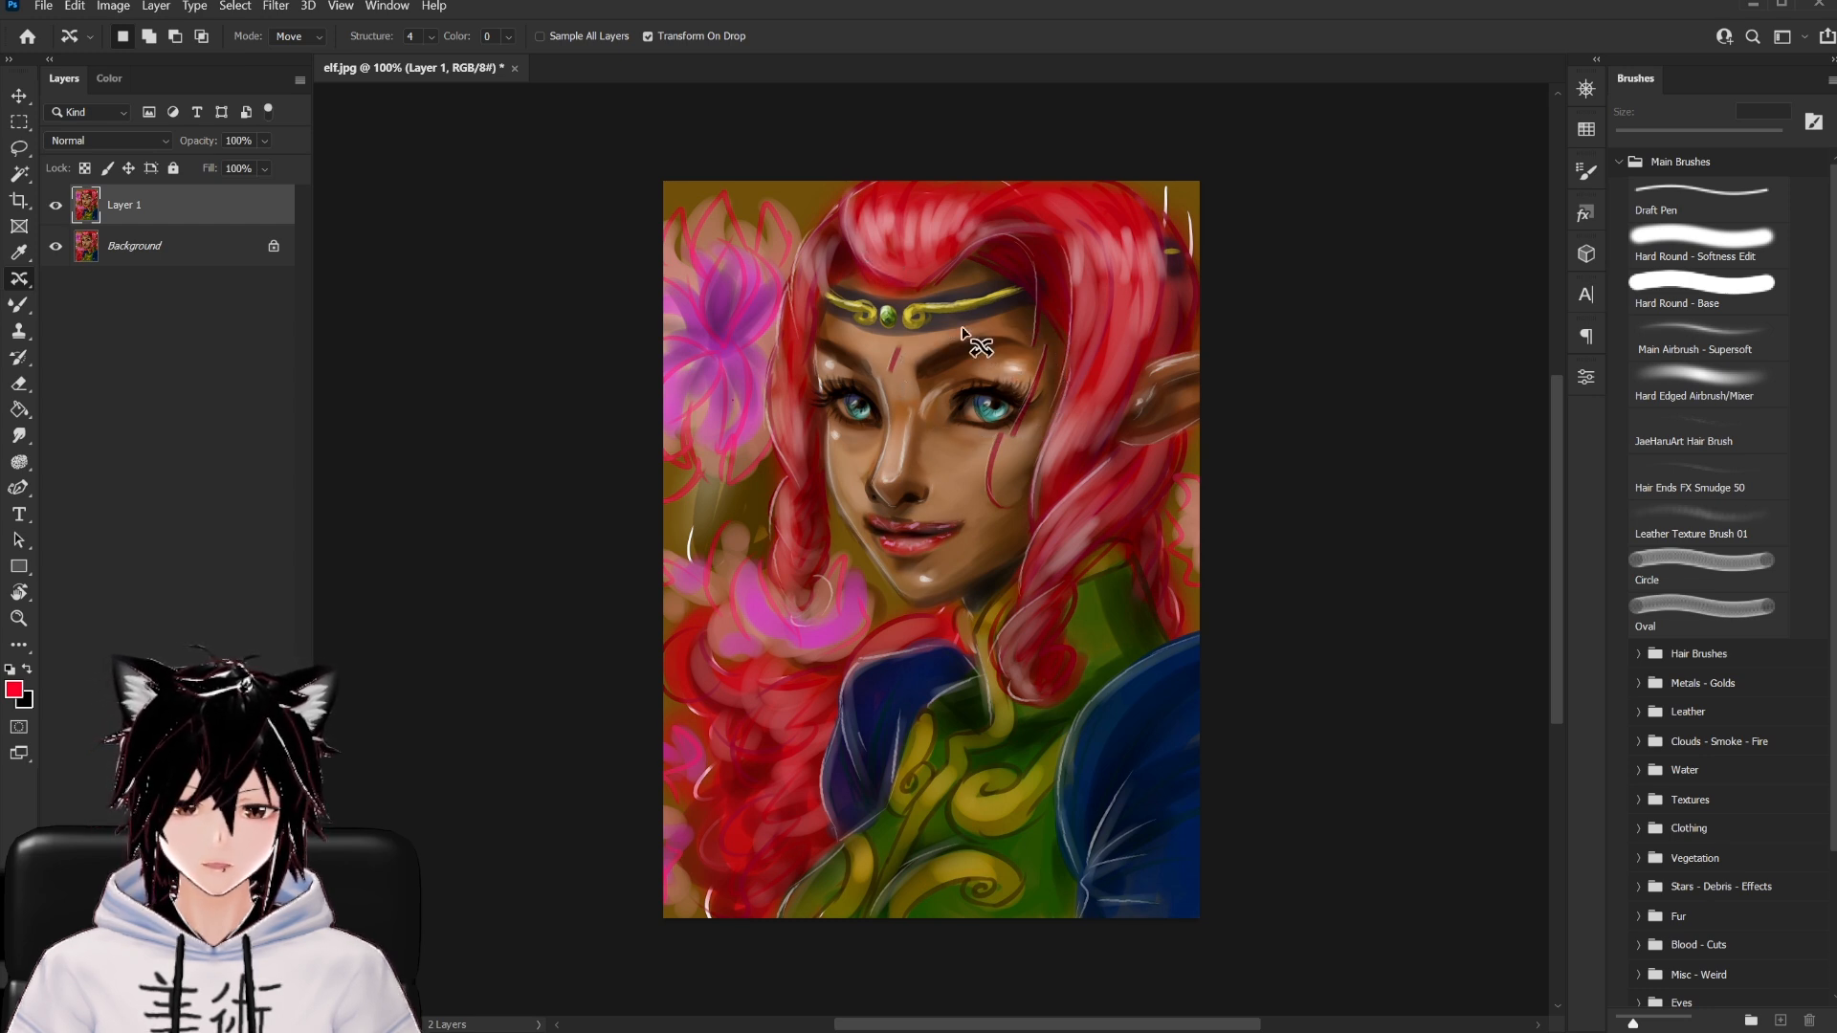
Remove the stray red strands and marks on the elf's forehead, temple and cheek with the Spot Healing Brush Tool
right_click(19, 279)
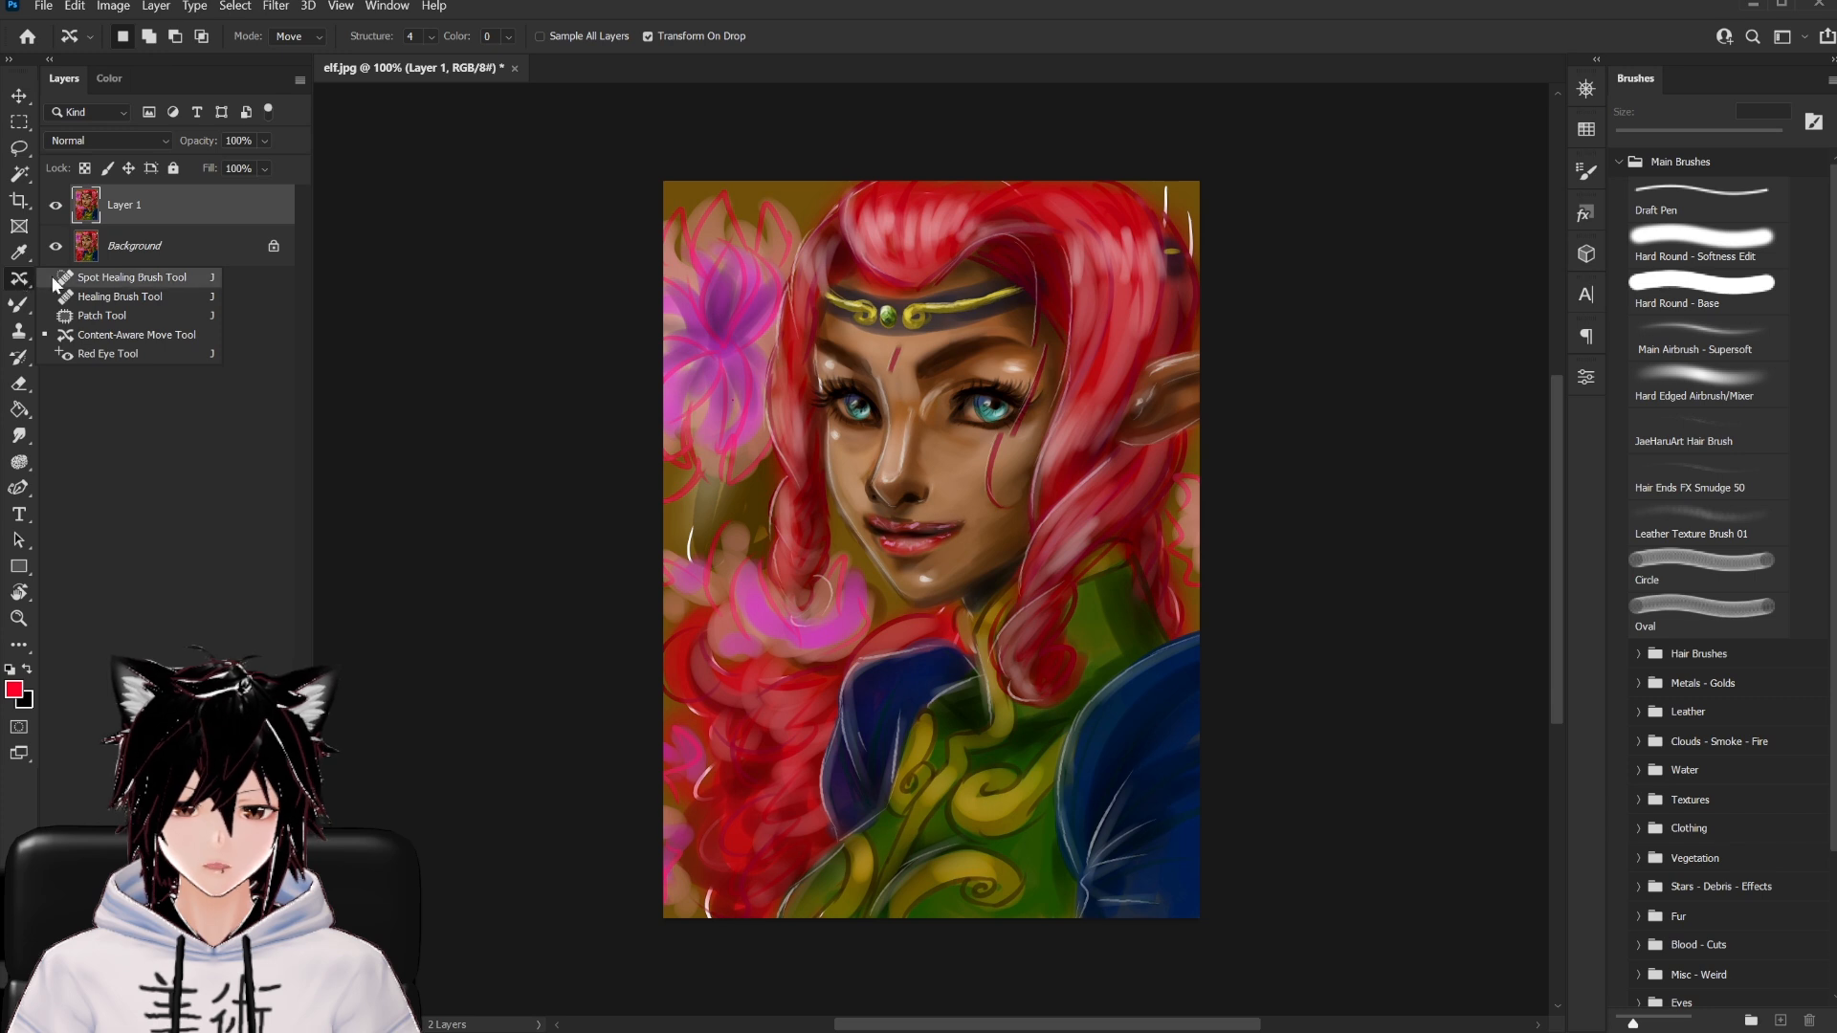
click(75, 279)
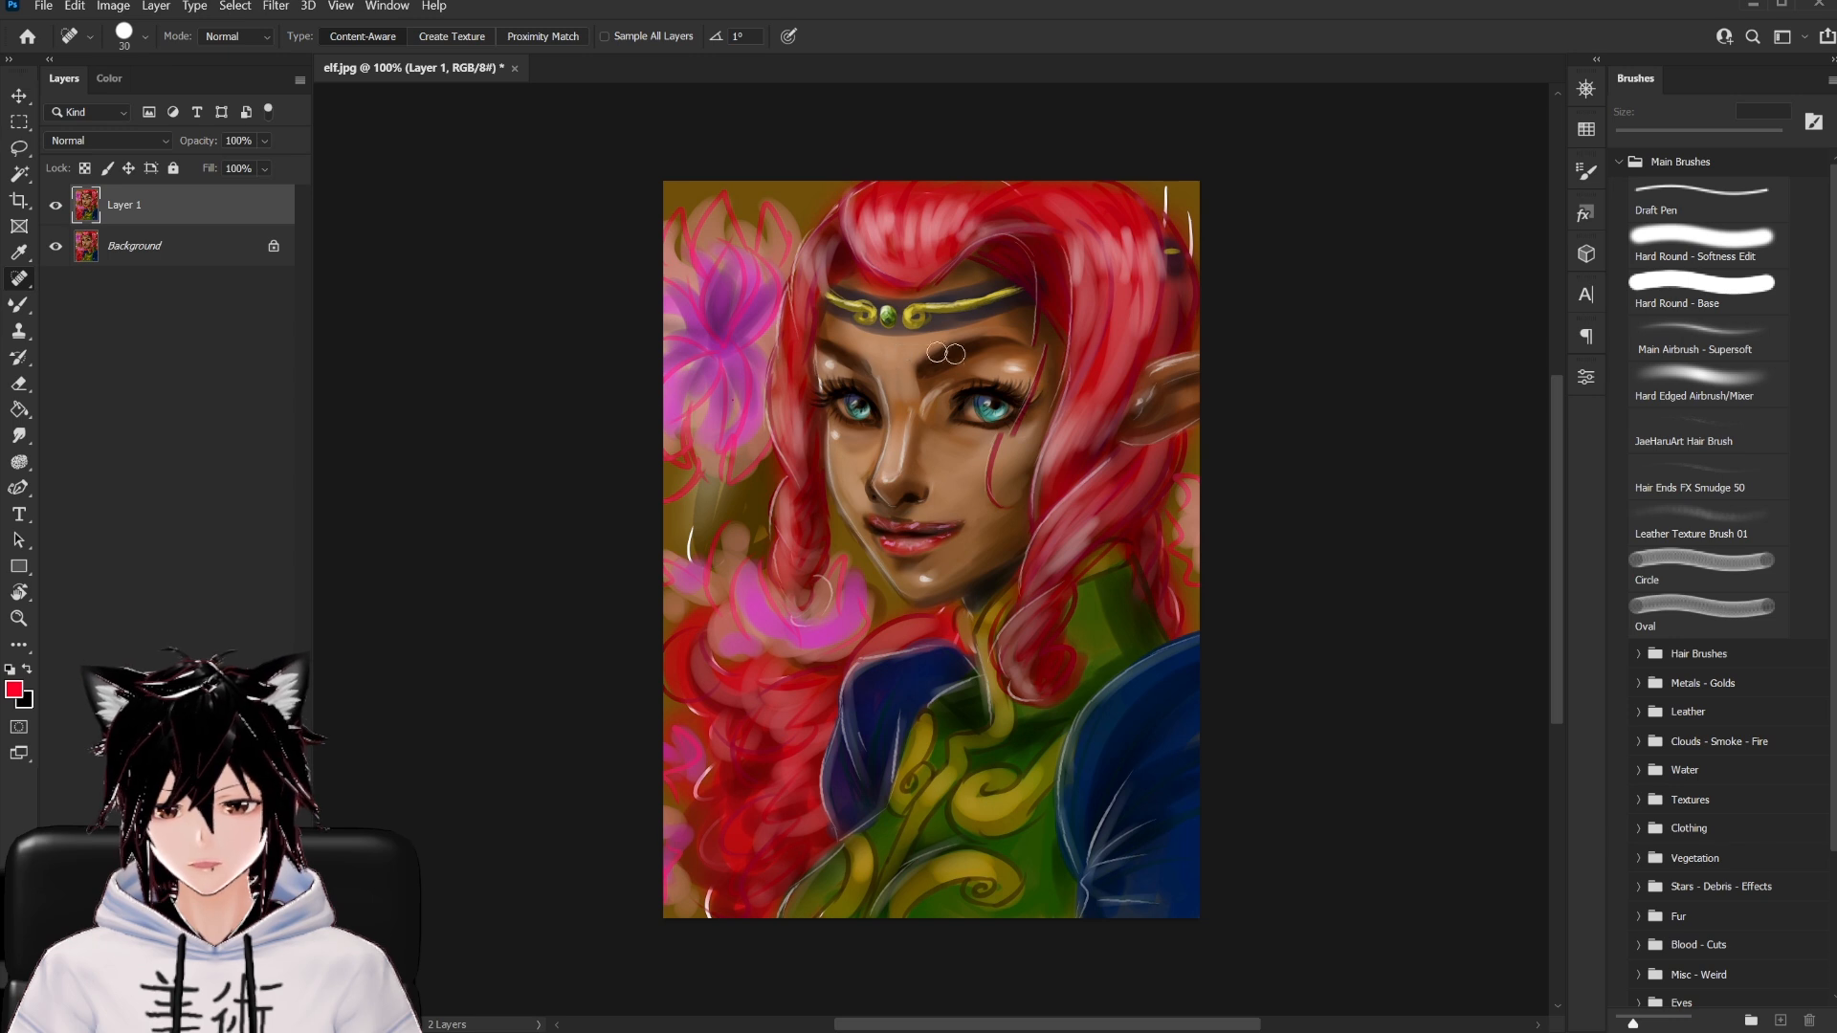
mouse_move(1039, 375)
mouse_down()
mouse_move(991, 466)
mouse_move(996, 501)
mouse_move(1013, 491)
mouse_move(999, 438)
mouse_move(1041, 395)
mouse_up()
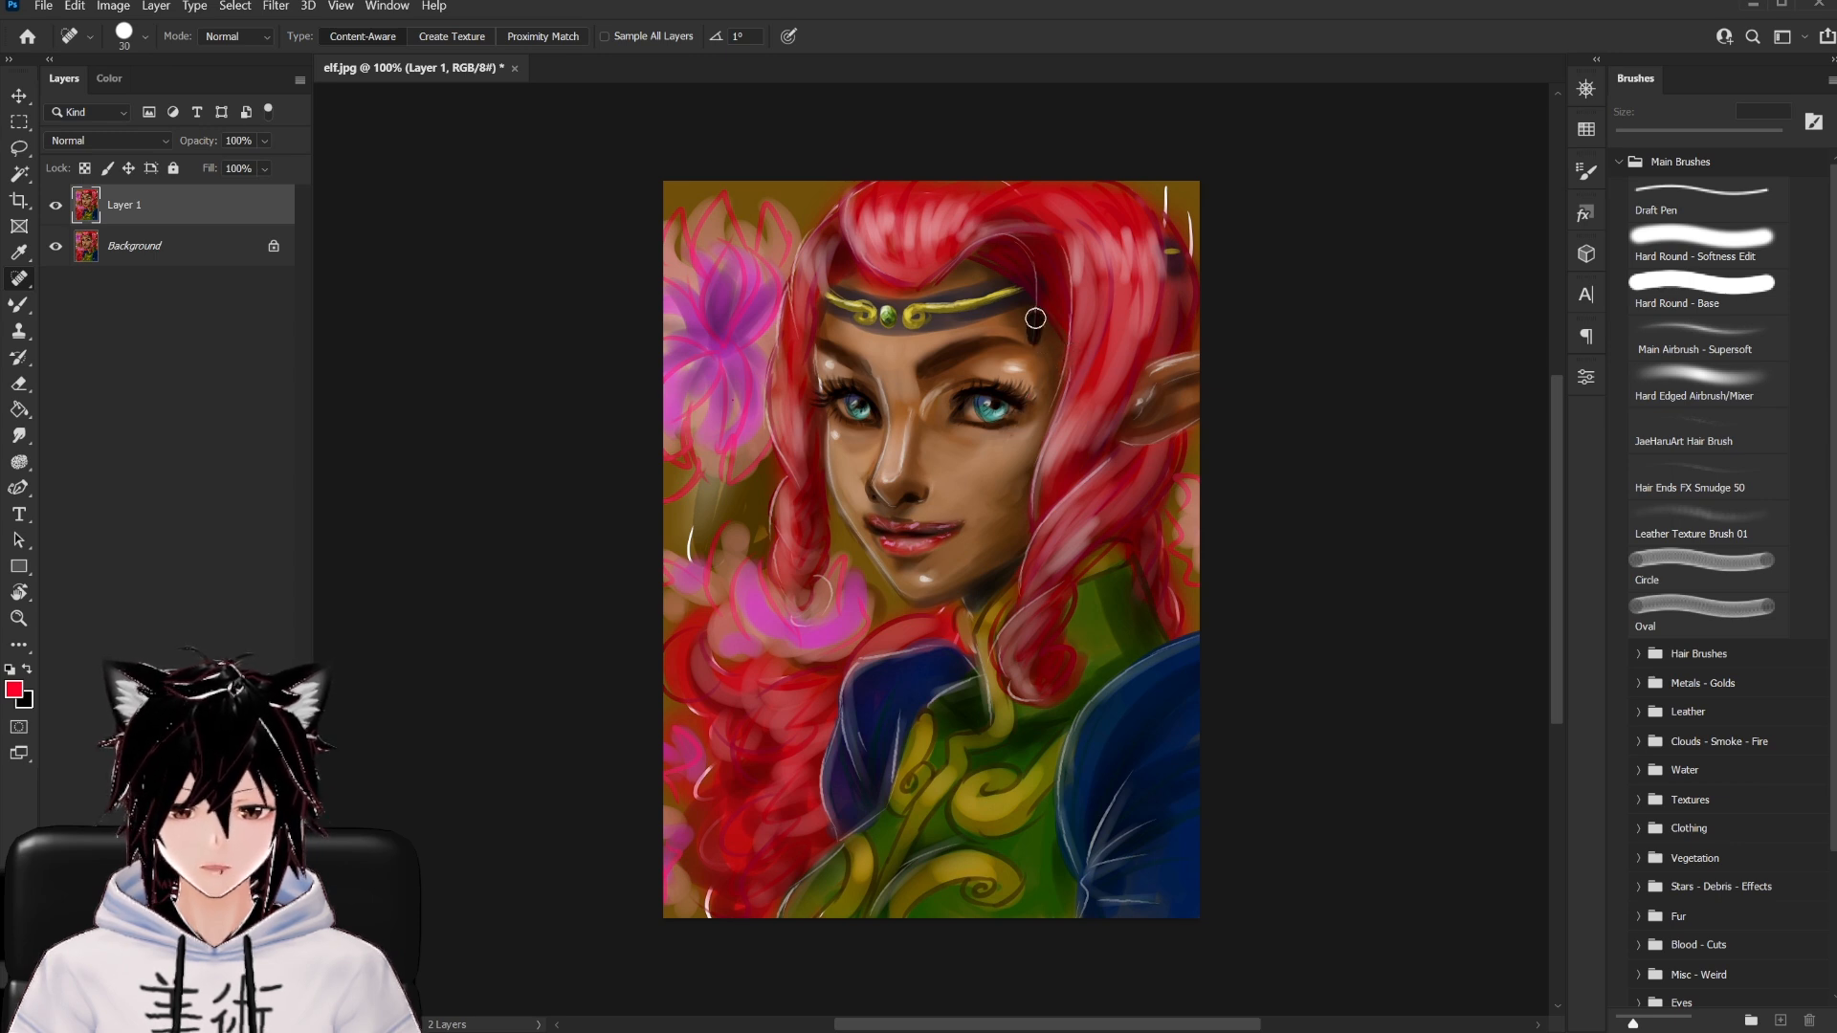
drag(1035, 321, 1036, 315)
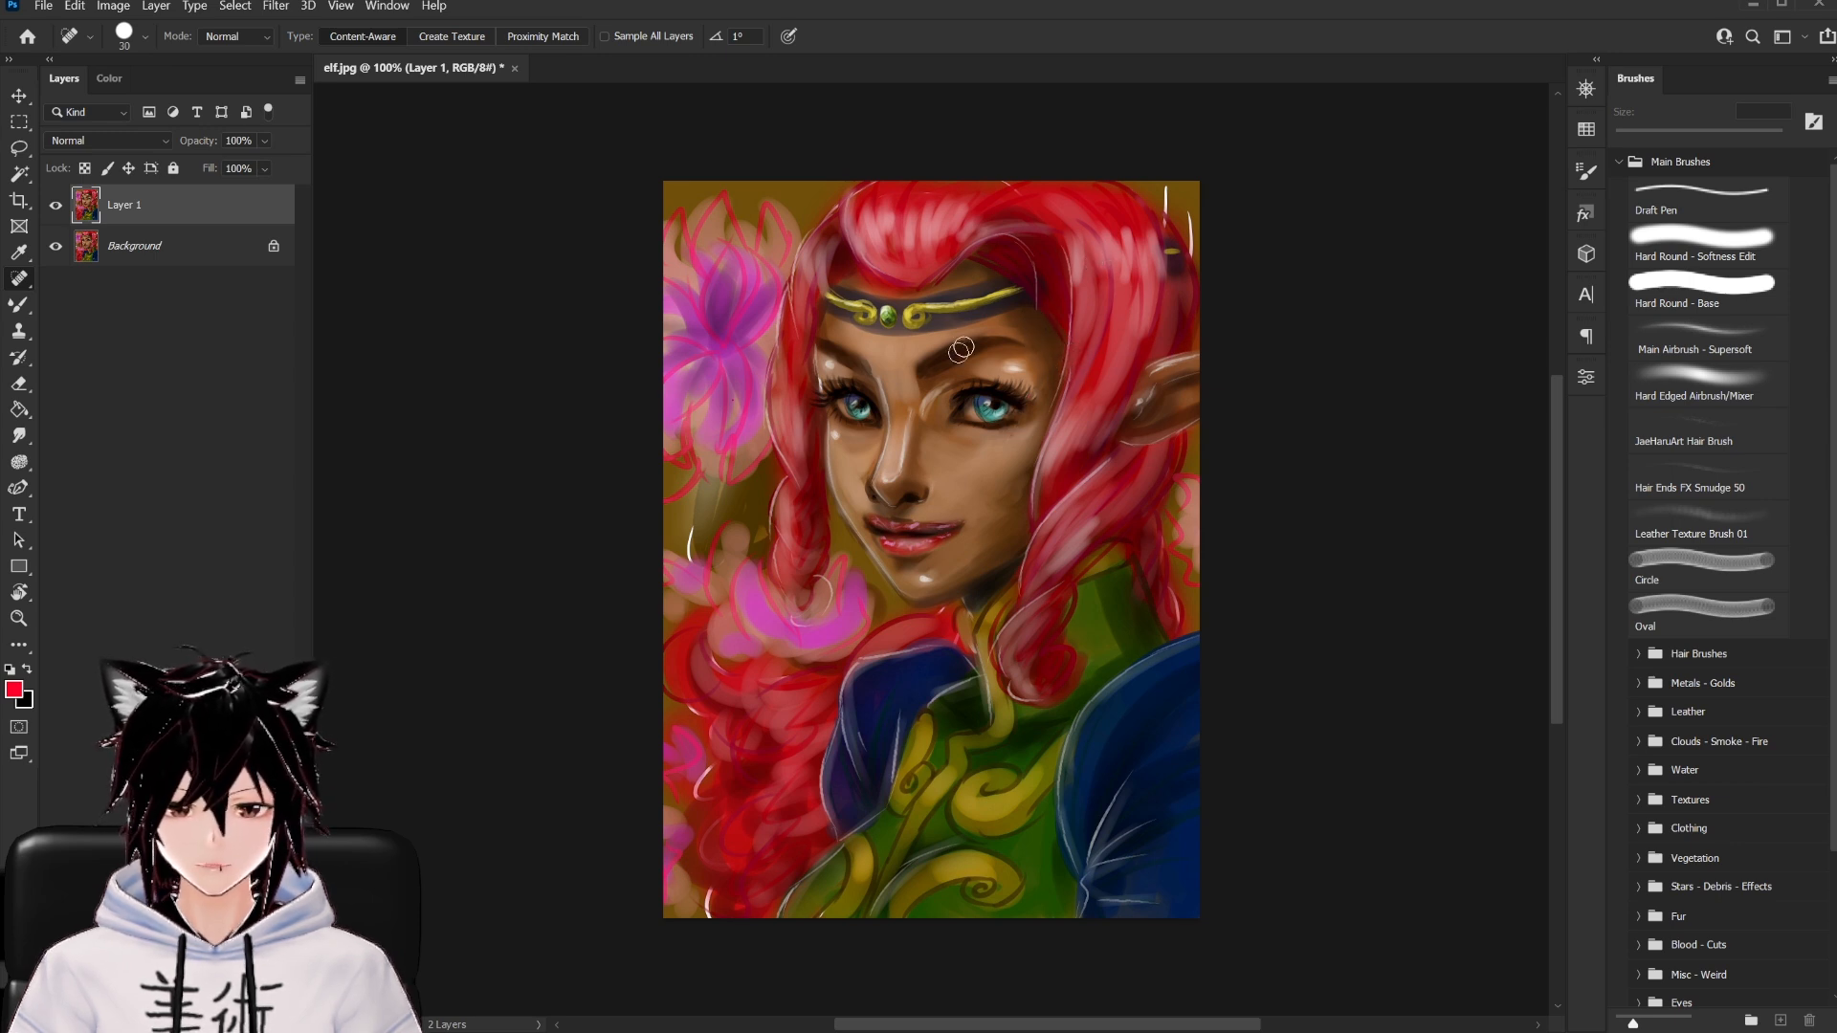
Lasso the area around the elf's head on Layer 1 and open it in the Liquify filter
key(l)
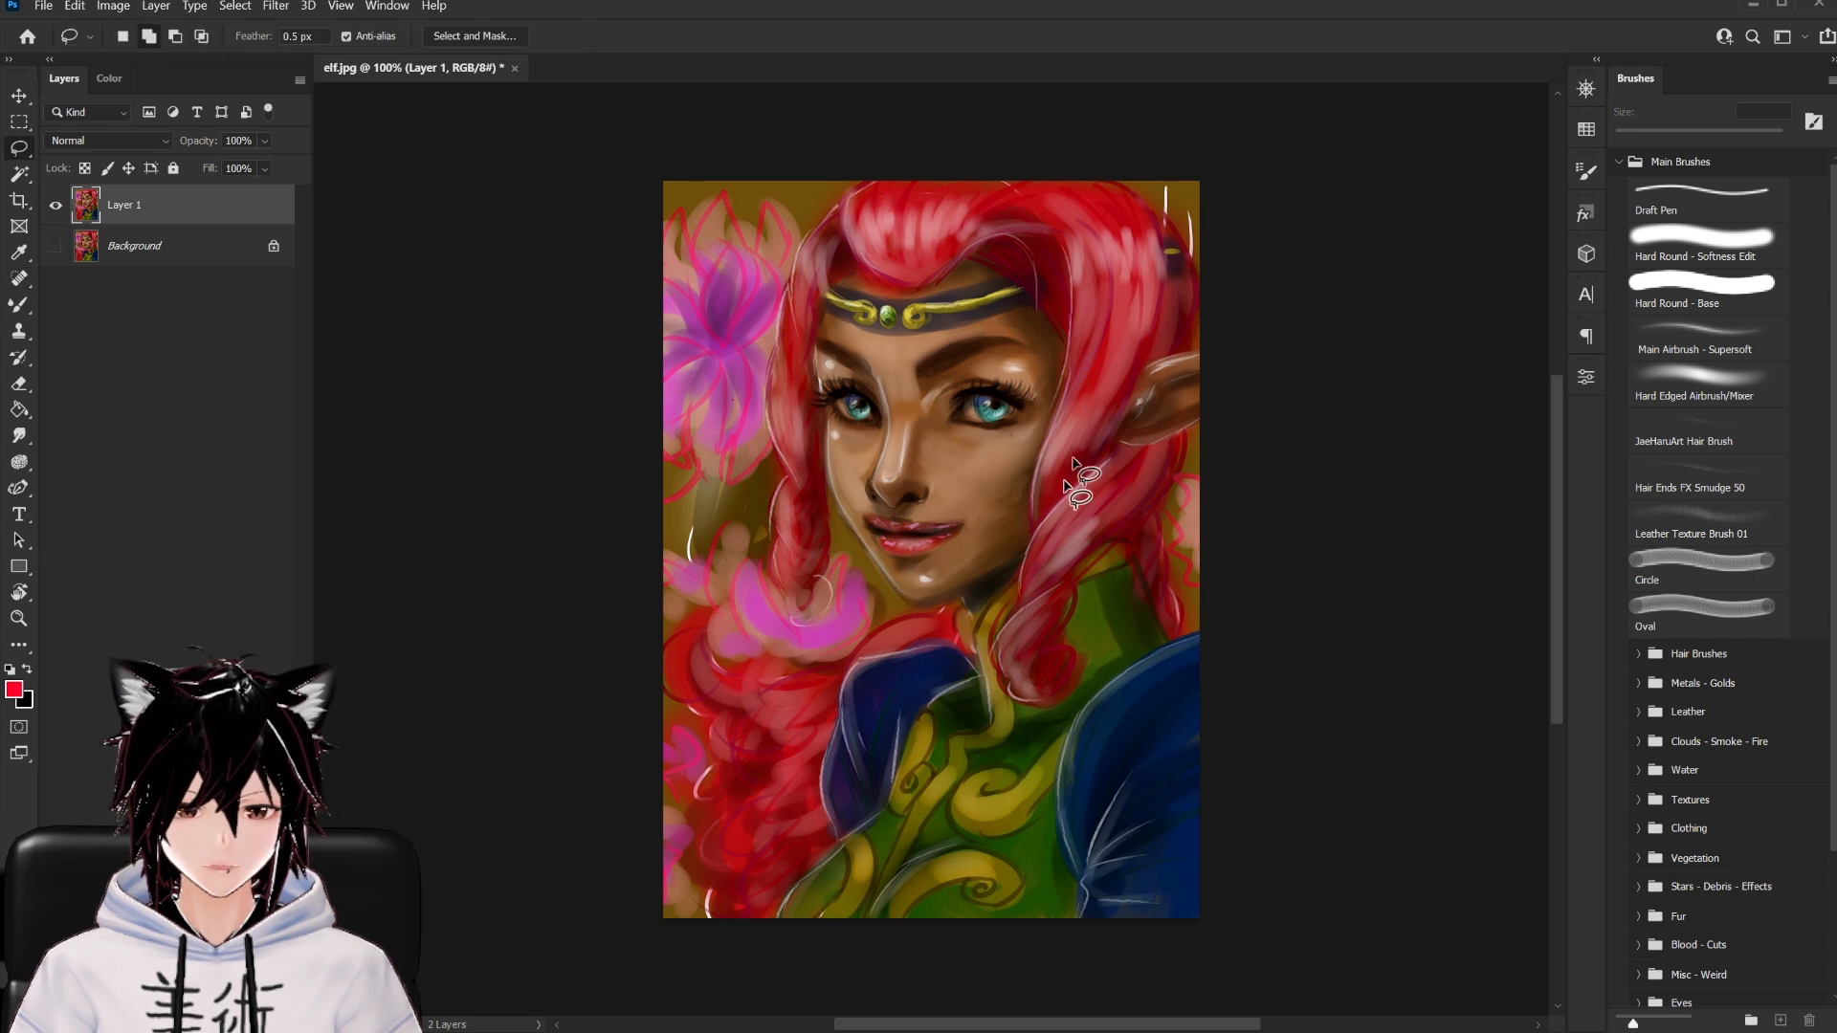
mouse_move(842, 182)
mouse_down()
mouse_move(667, 468)
mouse_move(713, 643)
mouse_move(887, 700)
mouse_move(1019, 674)
mouse_move(1136, 602)
mouse_move(1194, 460)
mouse_move(1200, 259)
mouse_move(1117, 151)
mouse_move(942, 134)
mouse_move(782, 186)
mouse_move(893, 99)
mouse_up()
click(277, 6)
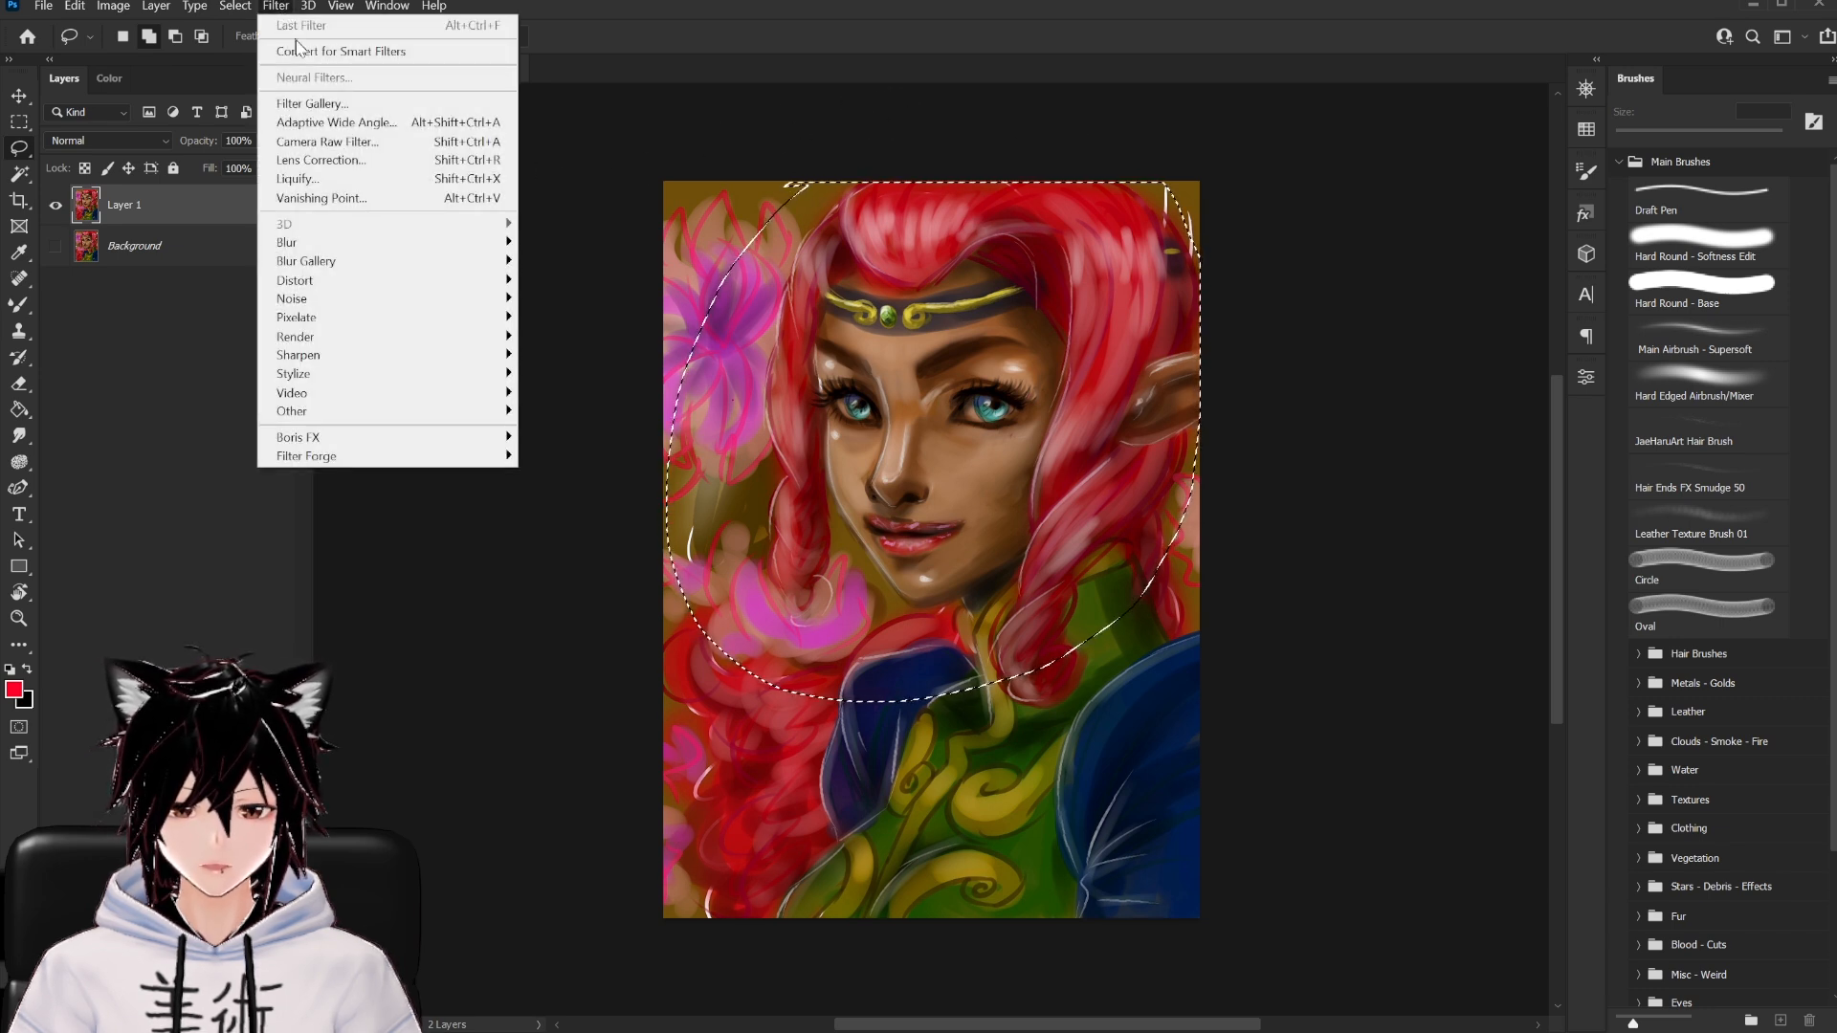
click(297, 179)
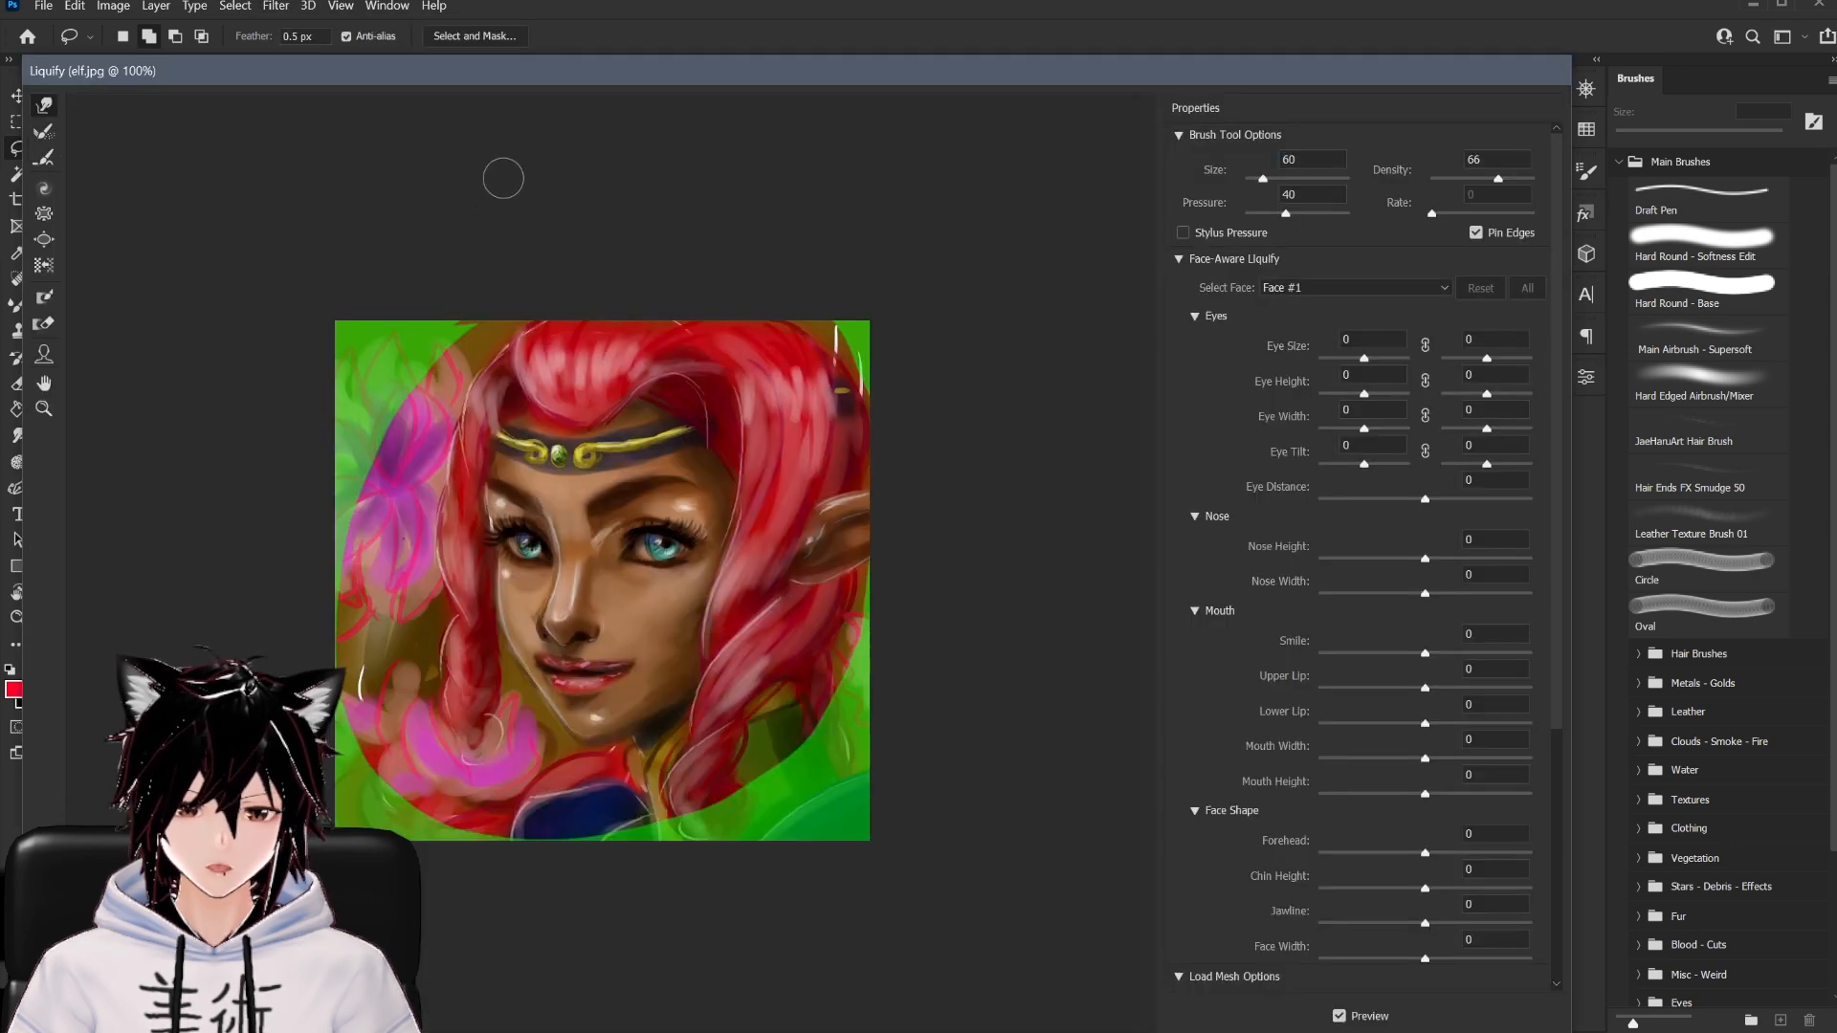
drag(737, 76, 780, 19)
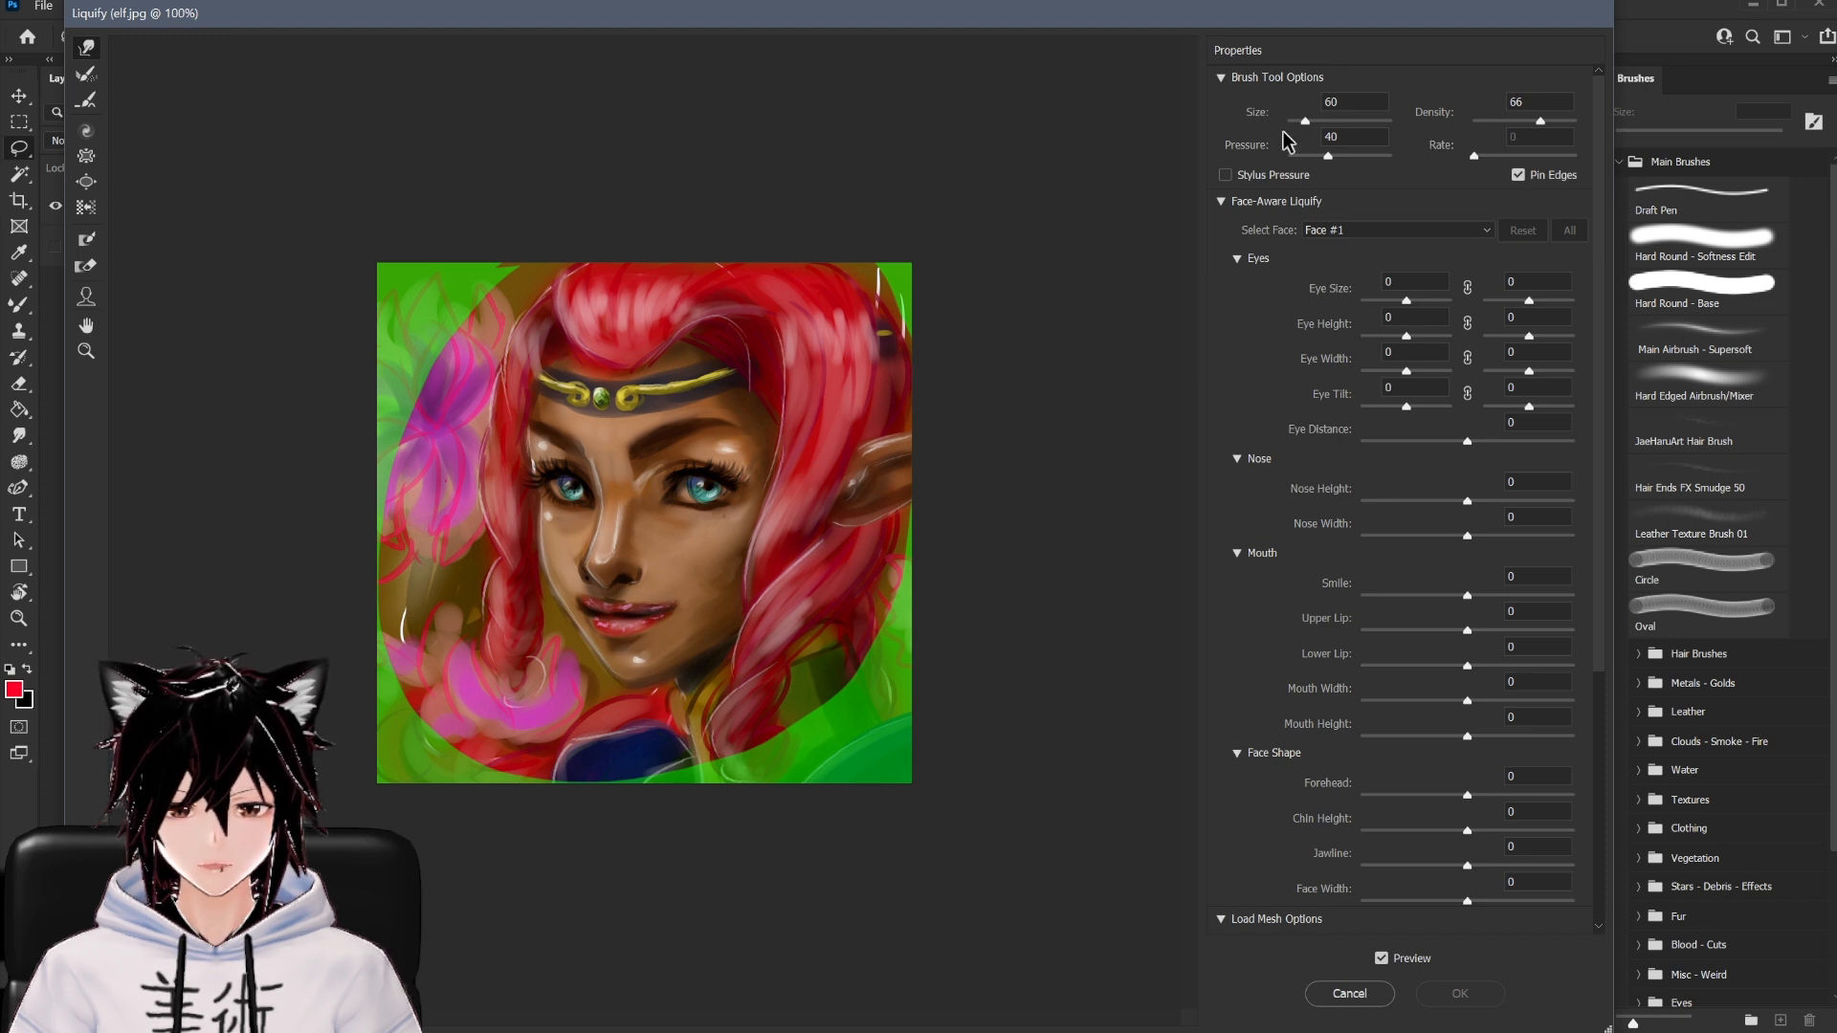
Use the Face tool to tilt the elf's eyes and set Nose Height 100, Nose Width -39, Smile -40, Mouth Width -100 and Upper Lip 100
click(1222, 202)
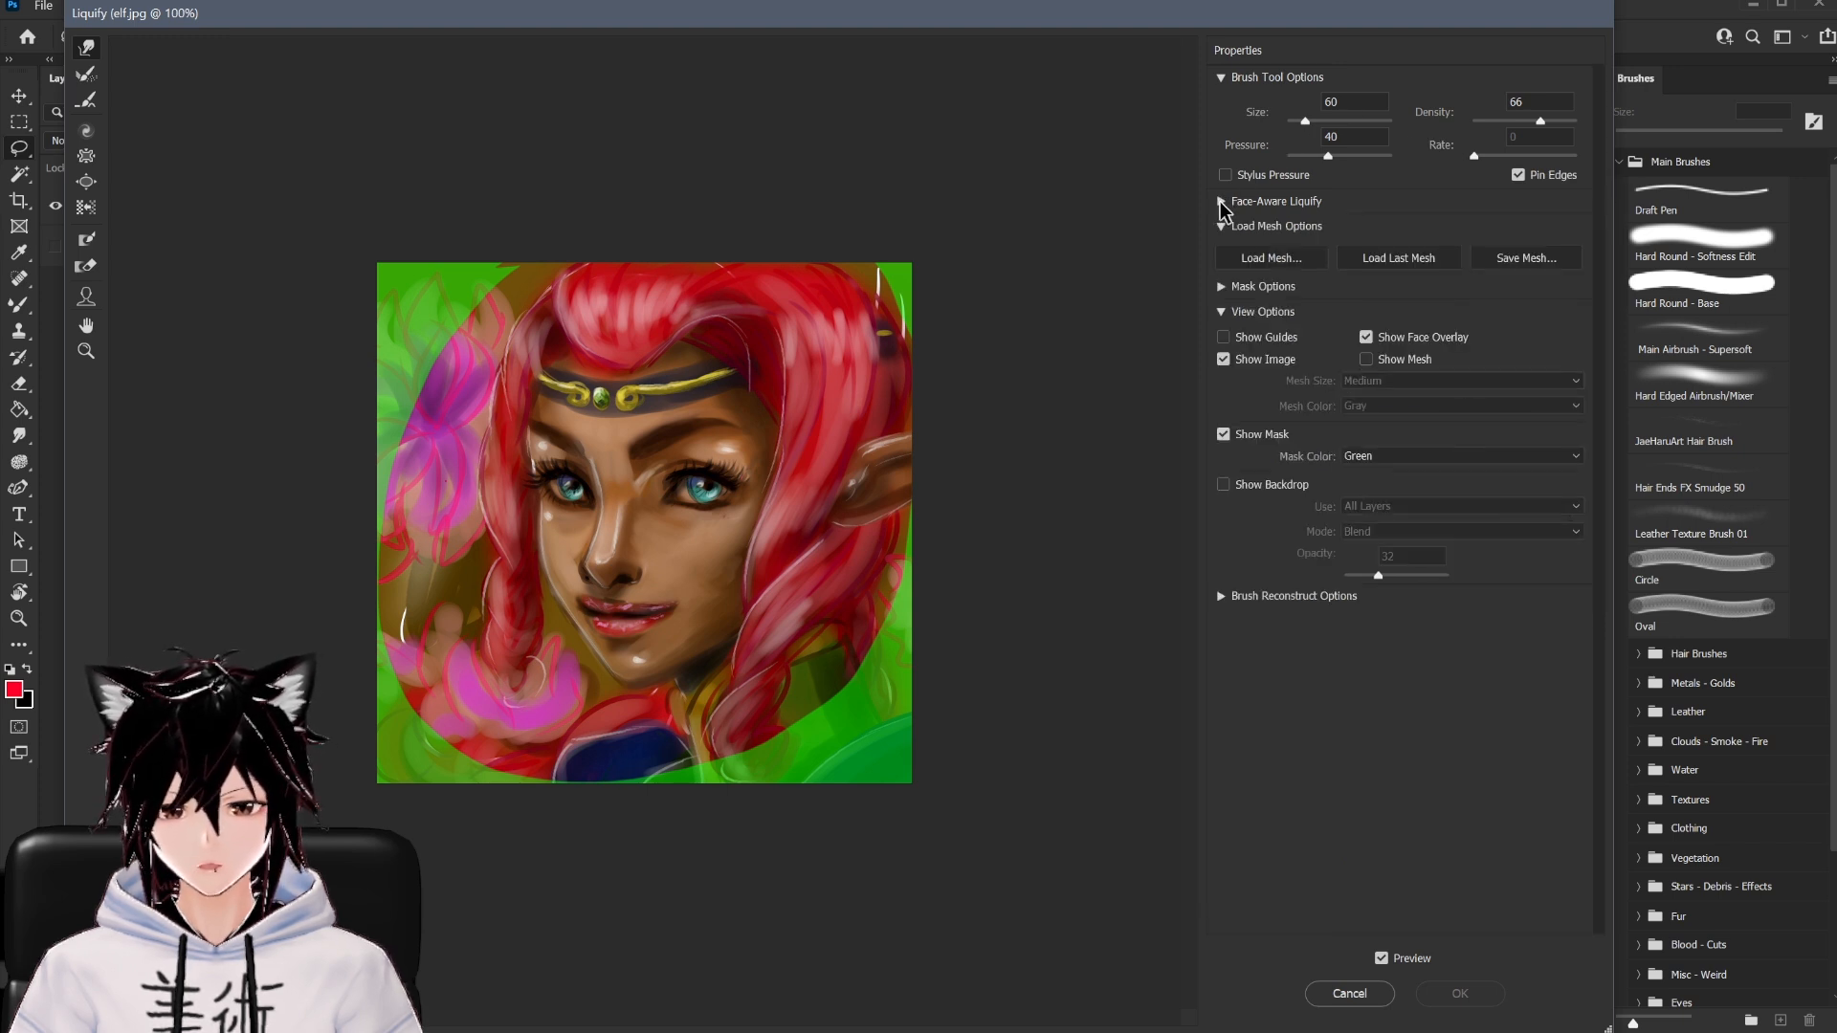
click(1222, 202)
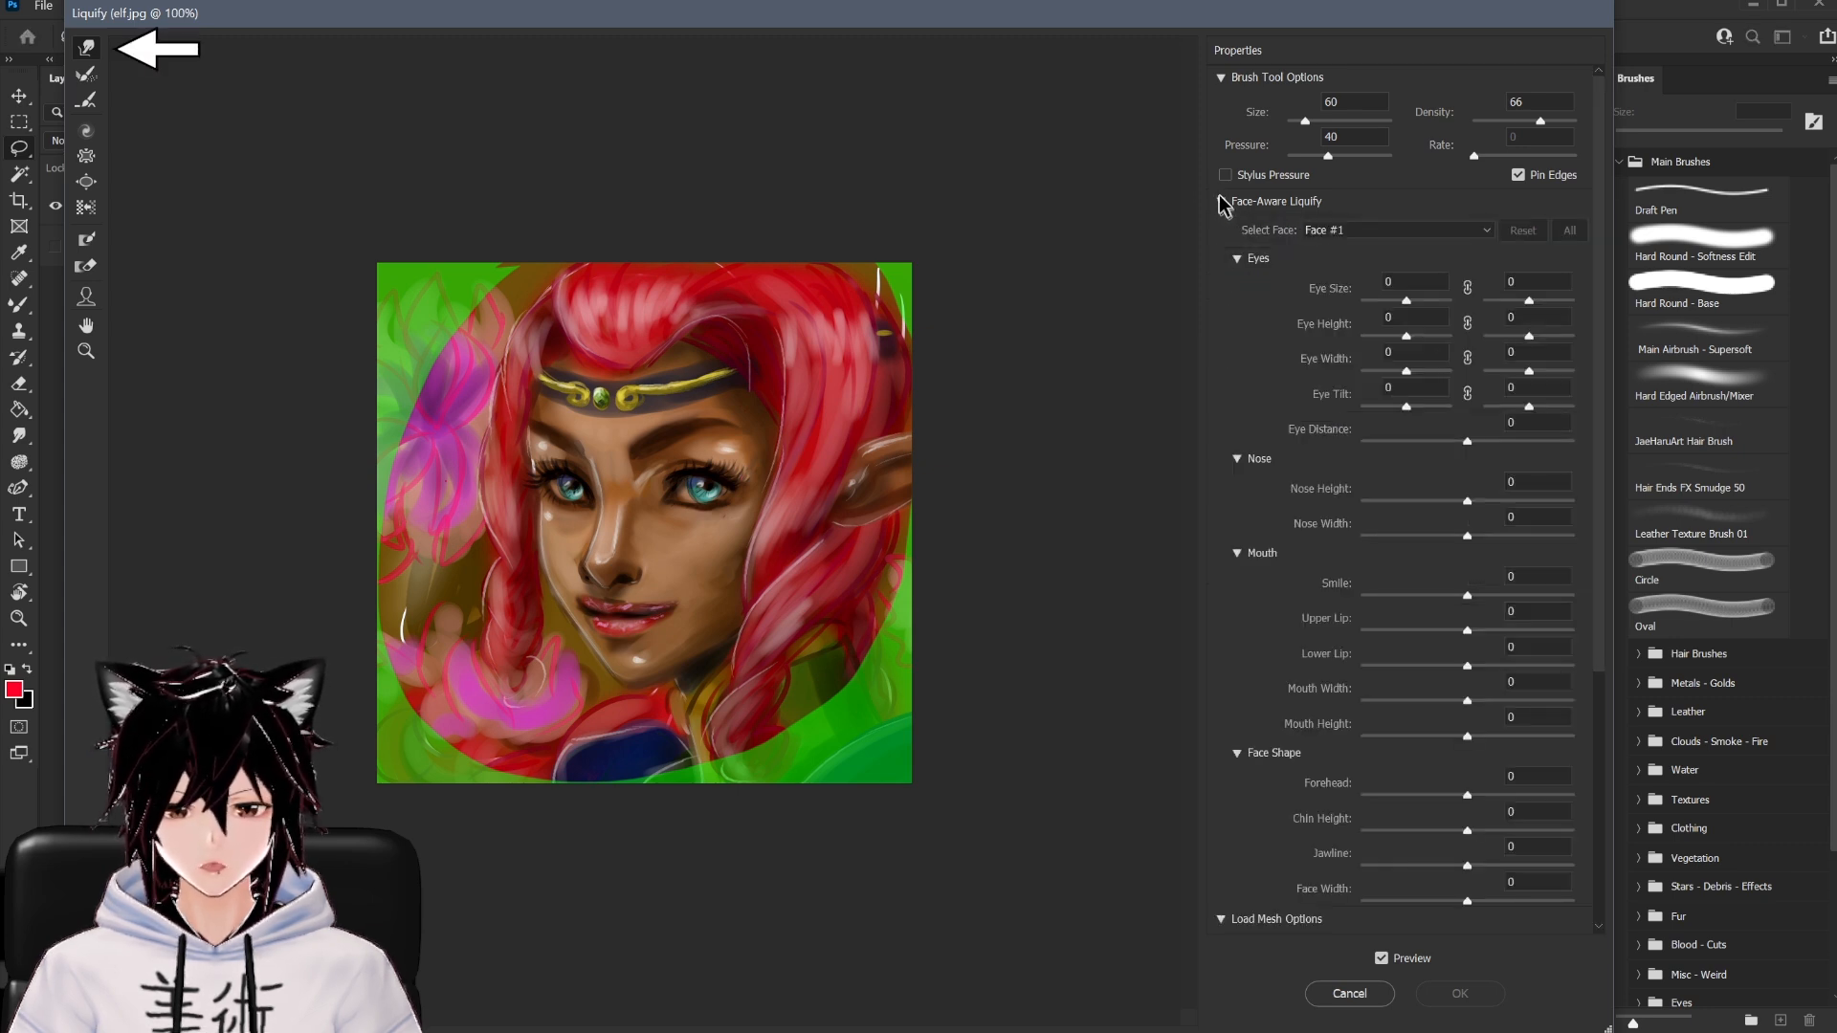
click(86, 297)
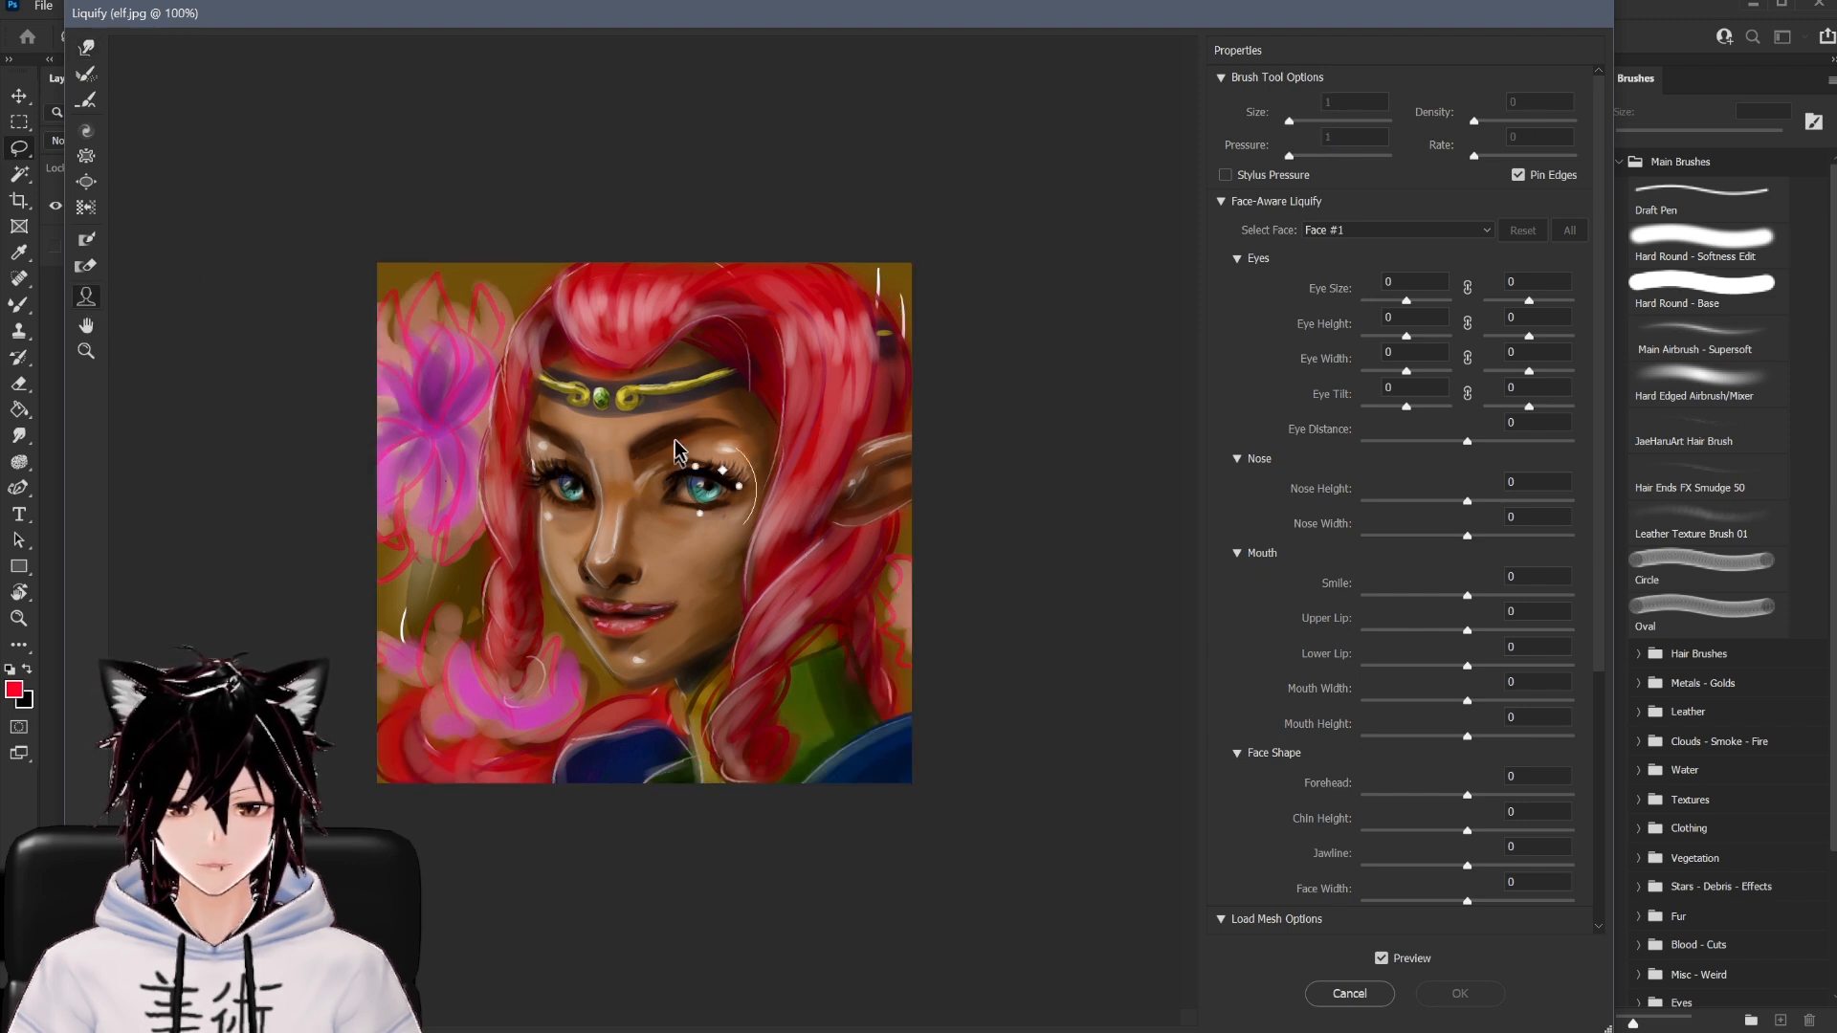
drag(667, 611, 634, 562)
drag(751, 478, 745, 457)
drag(525, 480, 526, 475)
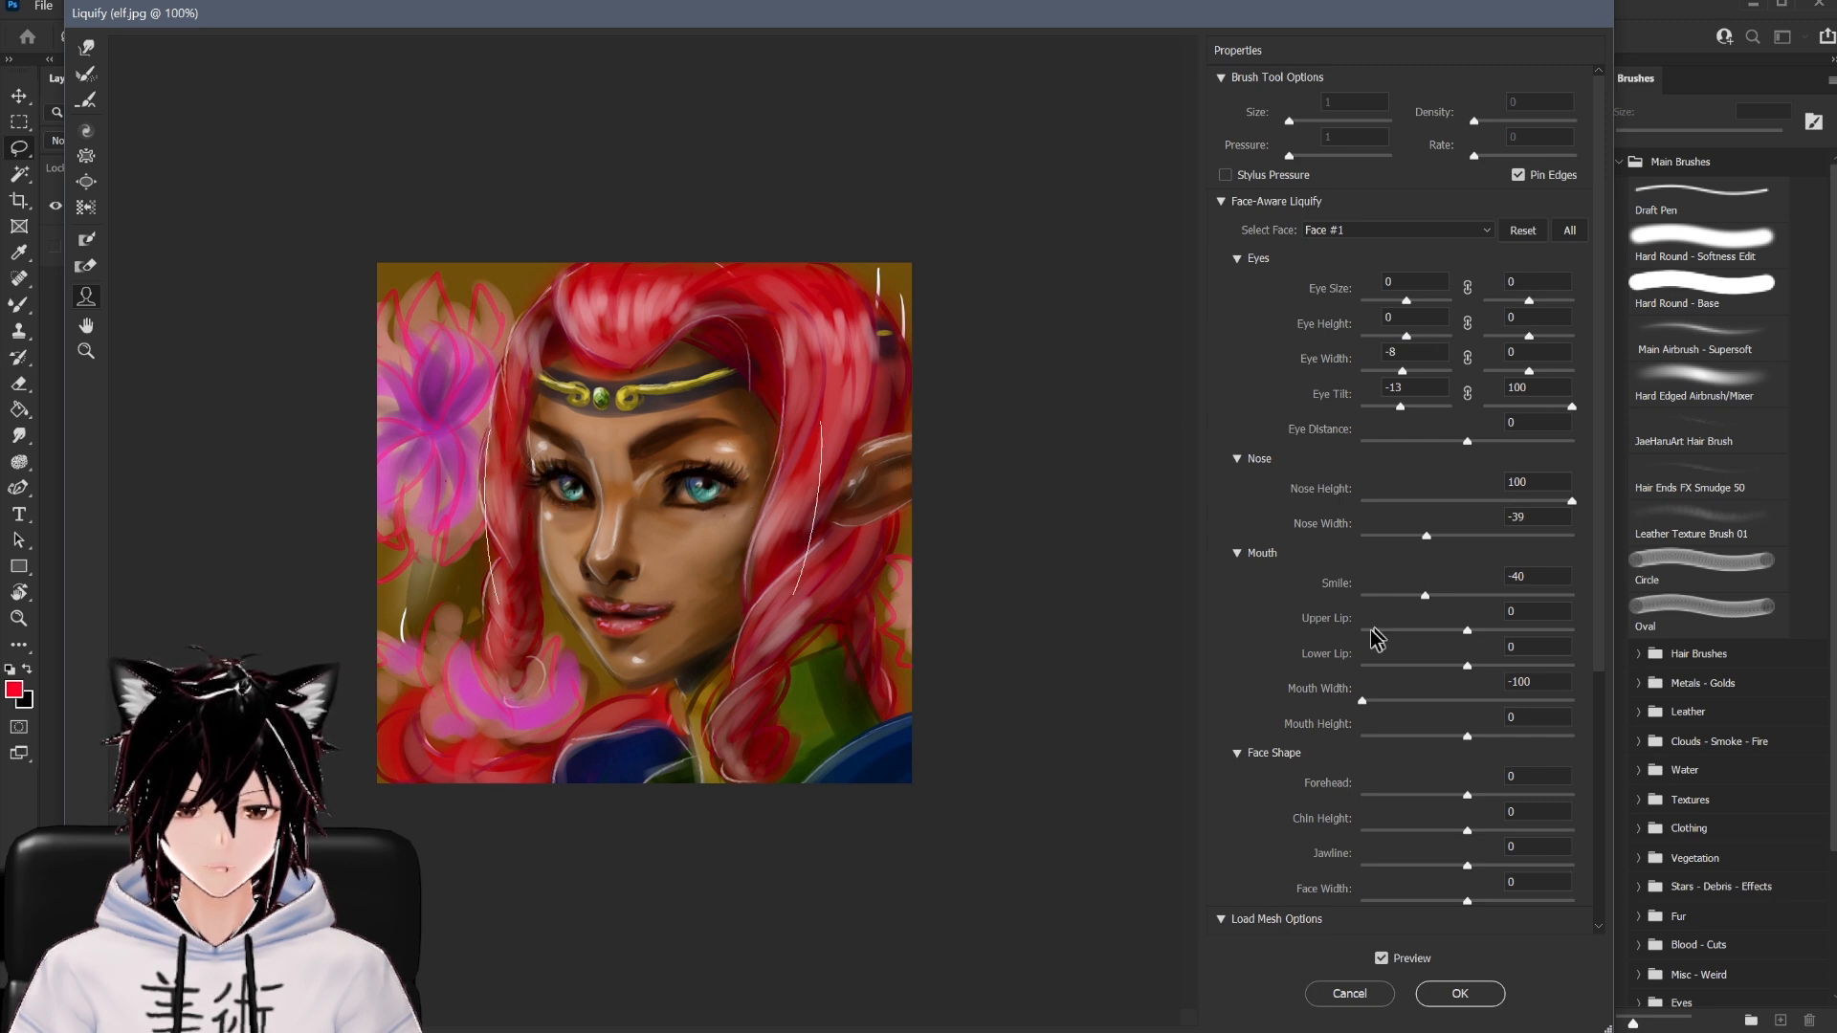
drag(1381, 634, 1574, 629)
key(w)
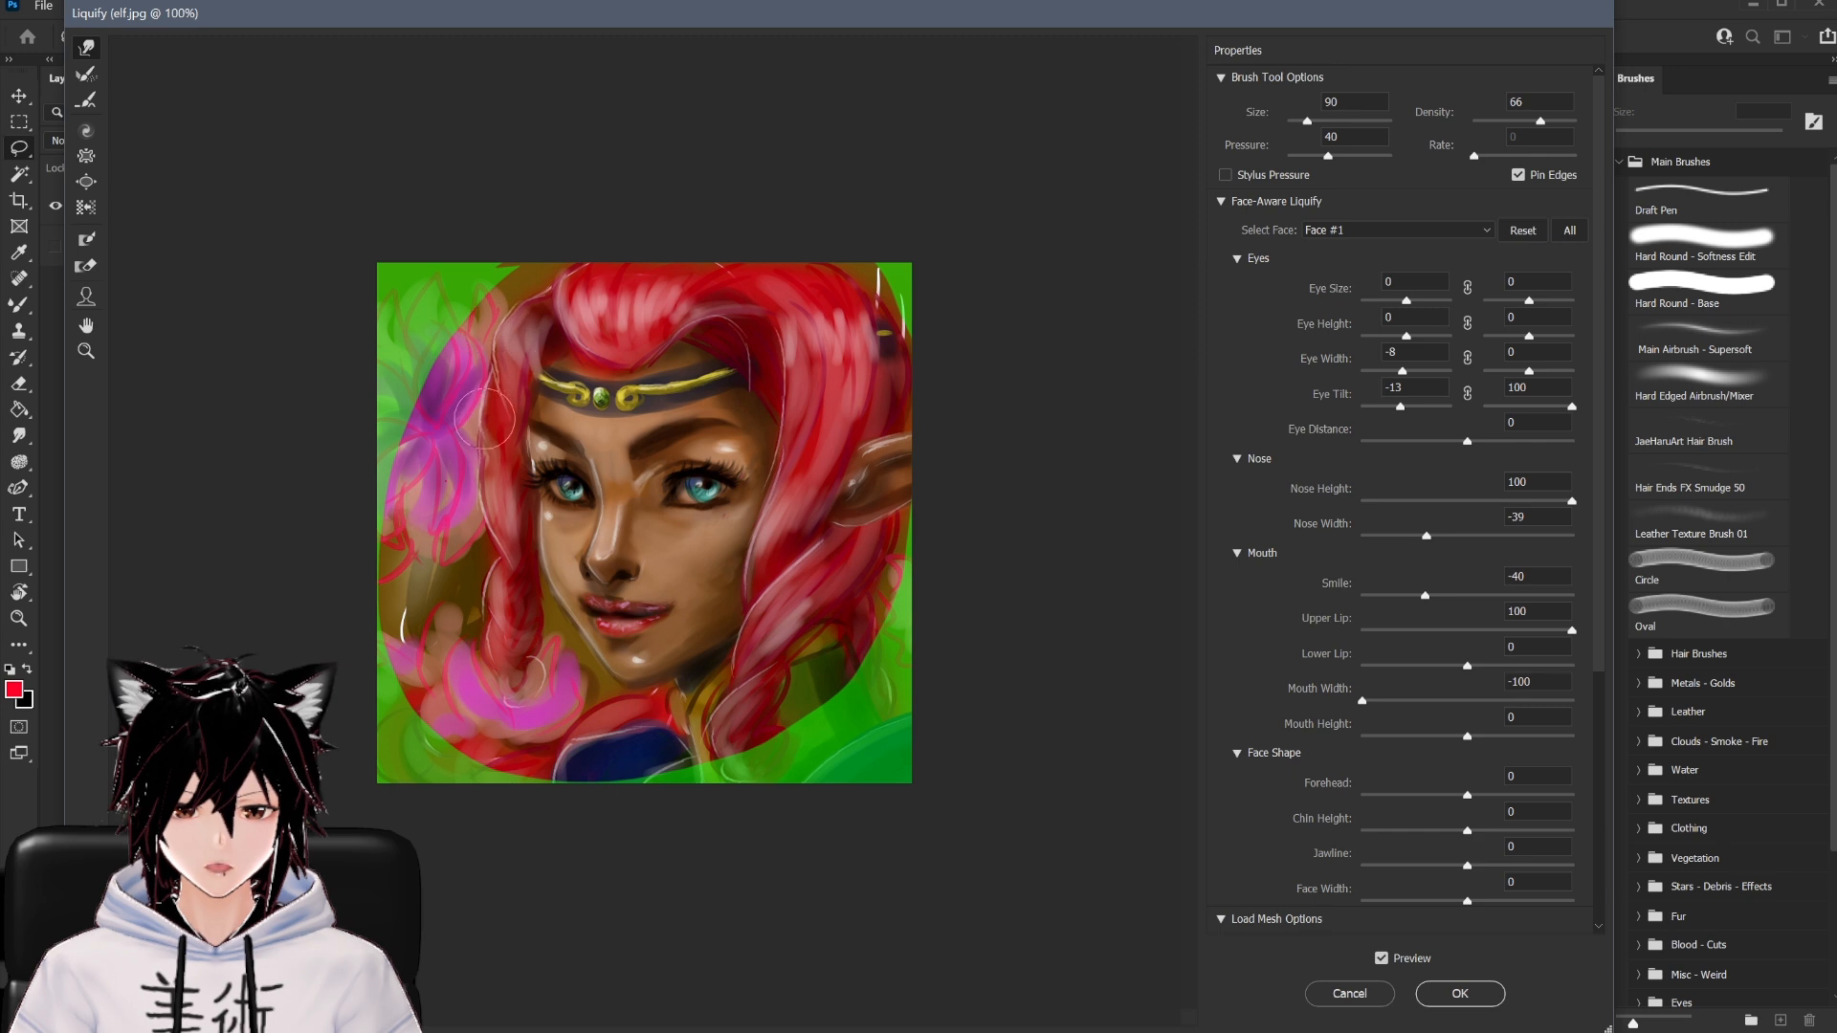
click(89, 75)
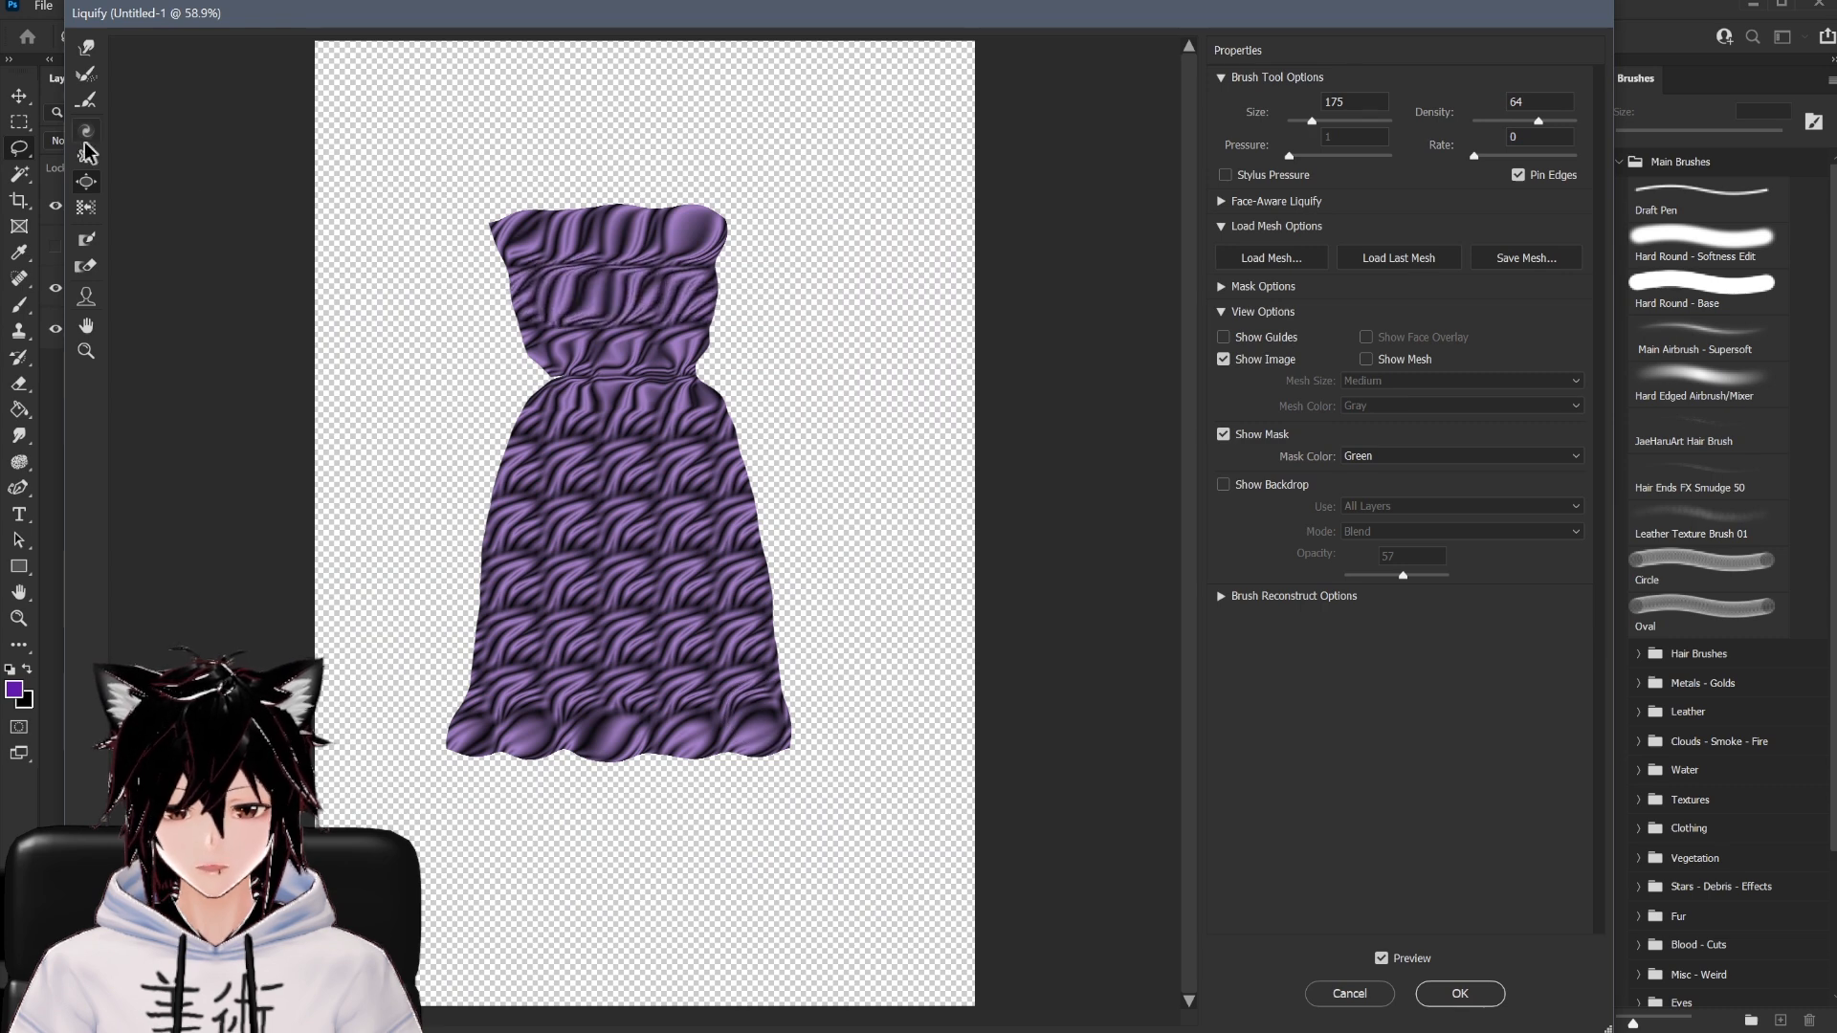
Pinch the purple dress in Untitled-1 along the waist, chest seam and hem with Liquify's Pucker tool
click(86, 155)
mouse_move(600, 386)
mouse_down()
mouse_move(660, 409)
mouse_move(594, 509)
mouse_move(654, 400)
mouse_move(691, 416)
mouse_move(620, 264)
mouse_move(760, 278)
mouse_up()
drag(697, 381, 553, 383)
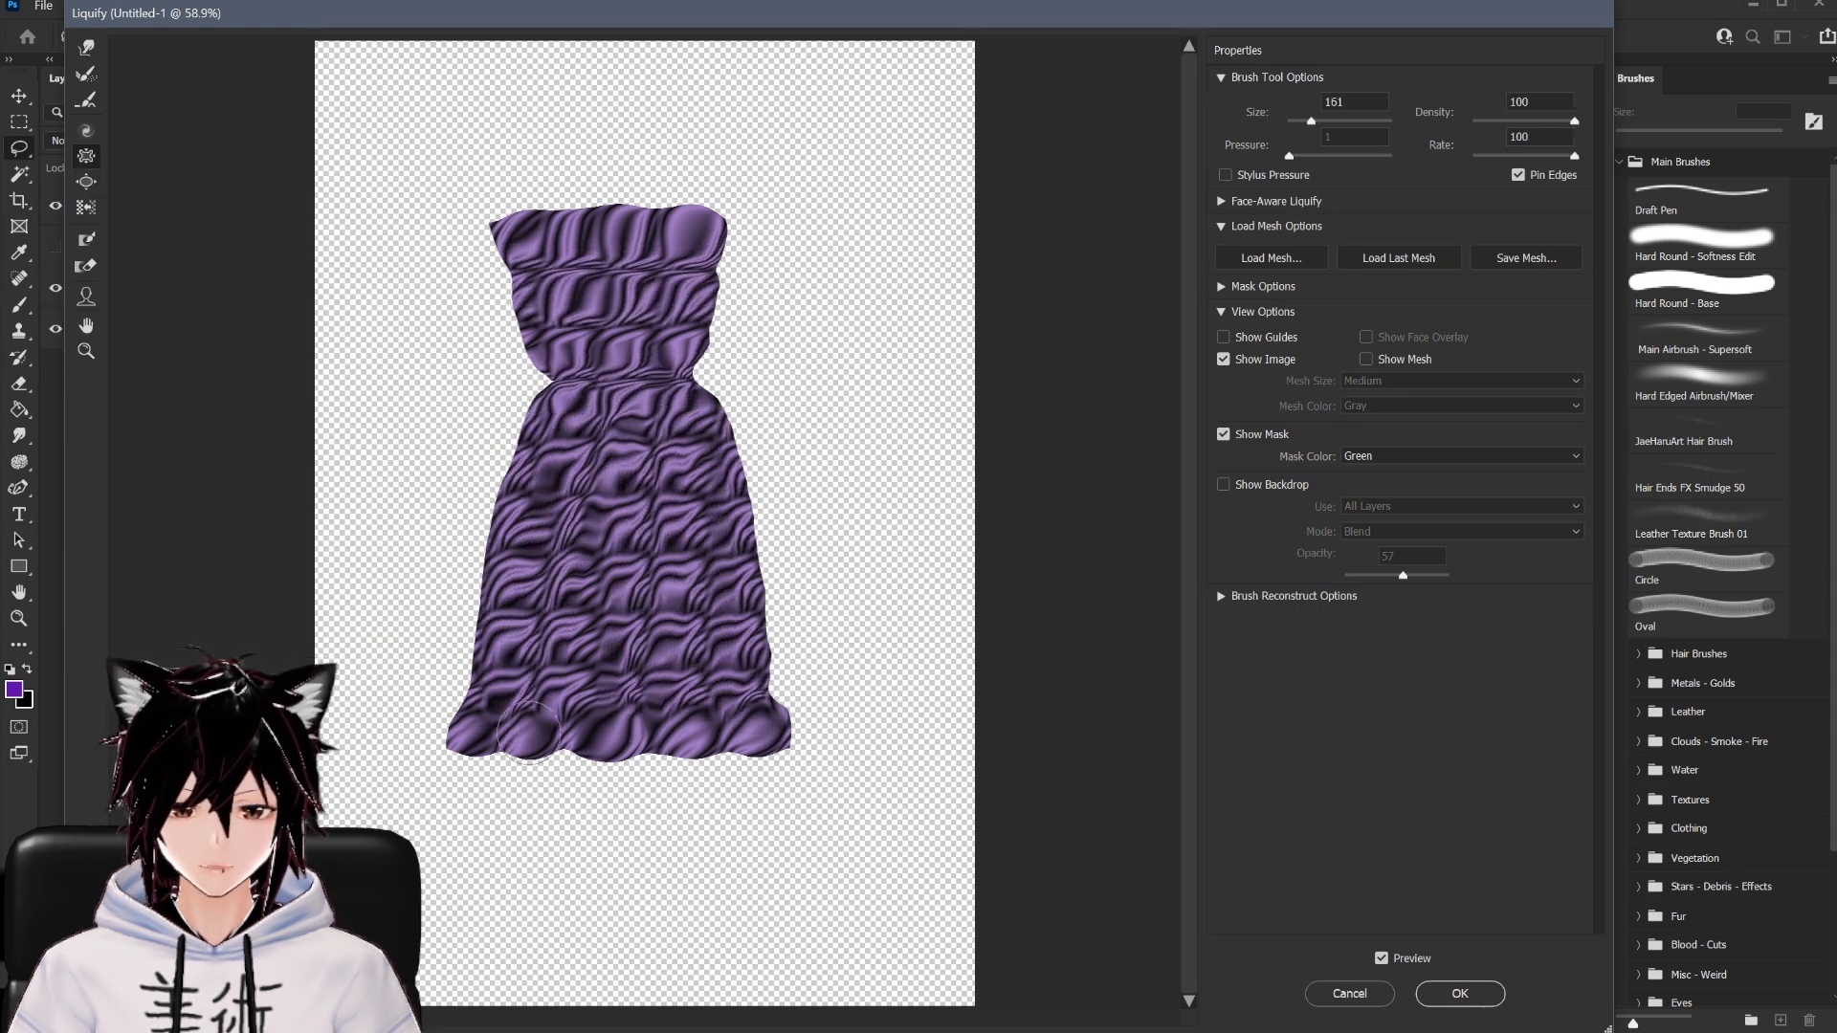
drag(483, 708, 760, 706)
drag(529, 262, 723, 263)
Puff out the bust, upper skirt and neckline of the purple dress with the Bloat tool
click(86, 181)
mouse_move(563, 293)
mouse_down()
mouse_move(686, 288)
mouse_move(659, 290)
mouse_move(609, 233)
mouse_move(707, 220)
mouse_move(629, 289)
mouse_move(674, 304)
mouse_up()
mouse_move(564, 411)
mouse_down()
mouse_move(701, 412)
mouse_move(551, 411)
mouse_up()
click(598, 208)
Bloat the folds along both side edges of the skirt and at the corner of the hem
click(734, 466)
click(742, 529)
click(753, 590)
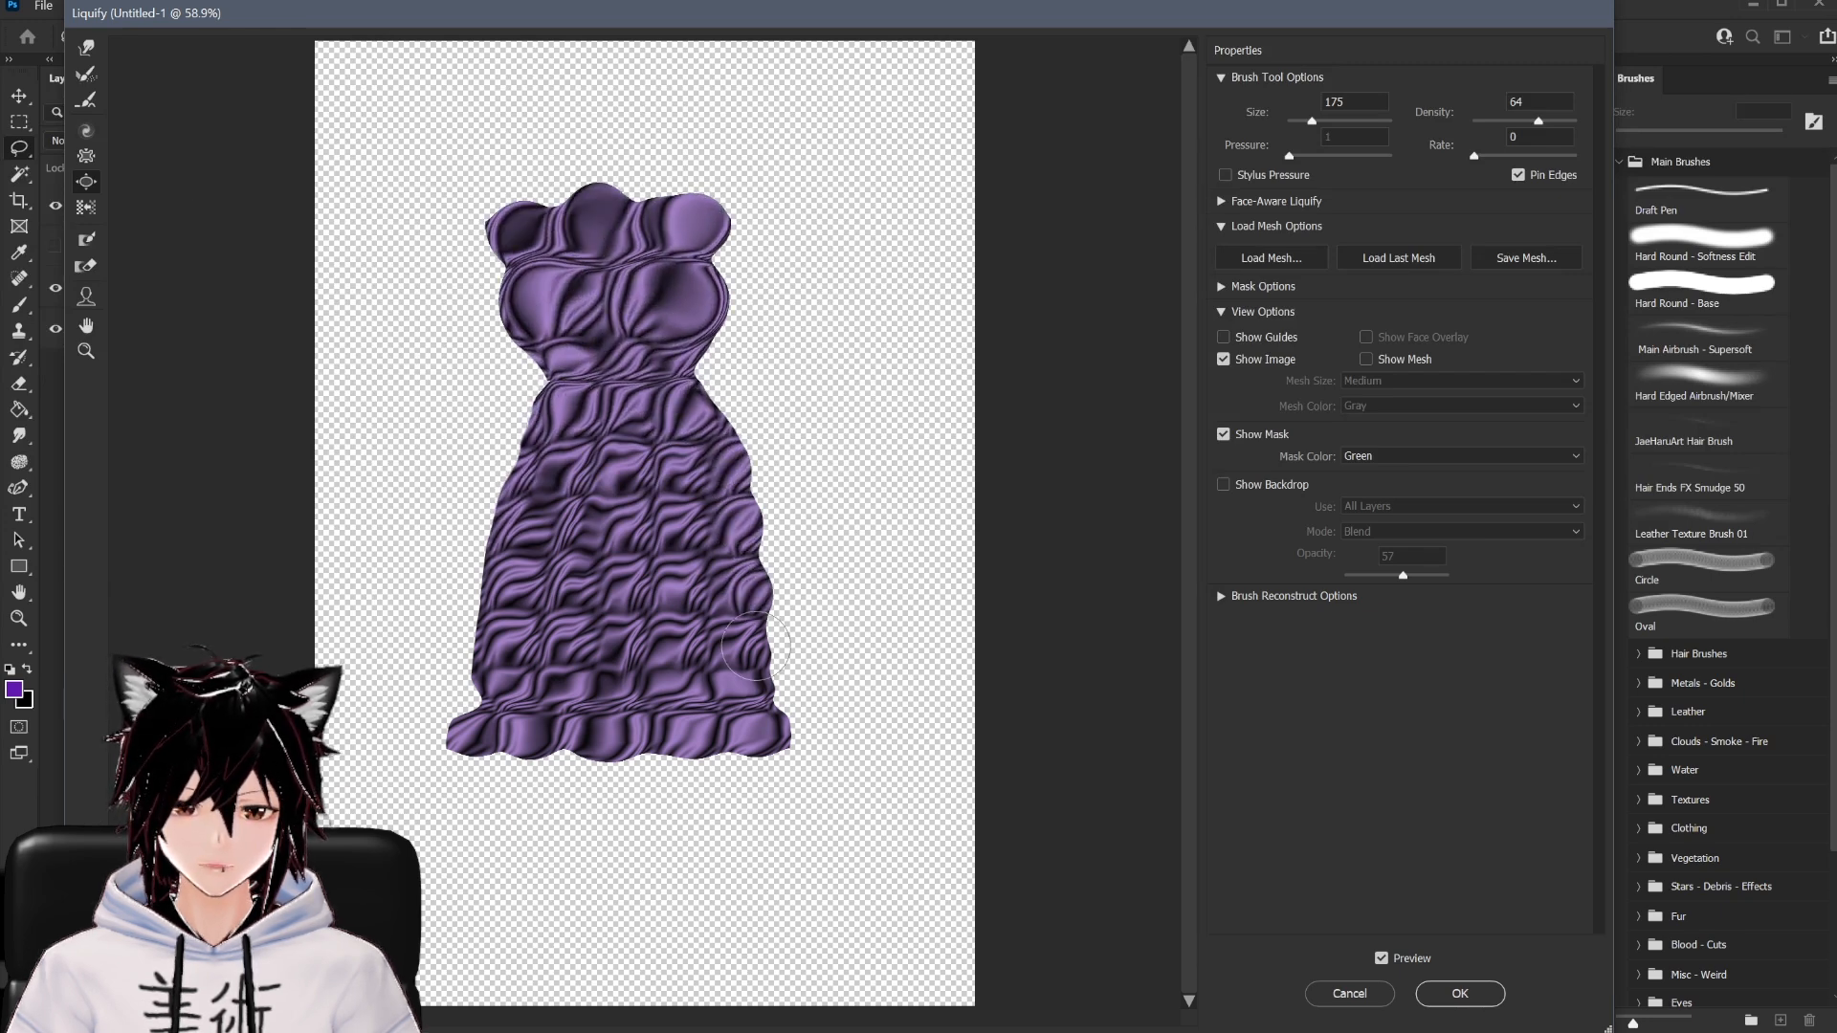
click(754, 650)
click(486, 645)
click(505, 526)
click(541, 422)
click(752, 661)
click(711, 413)
click(526, 414)
click(766, 745)
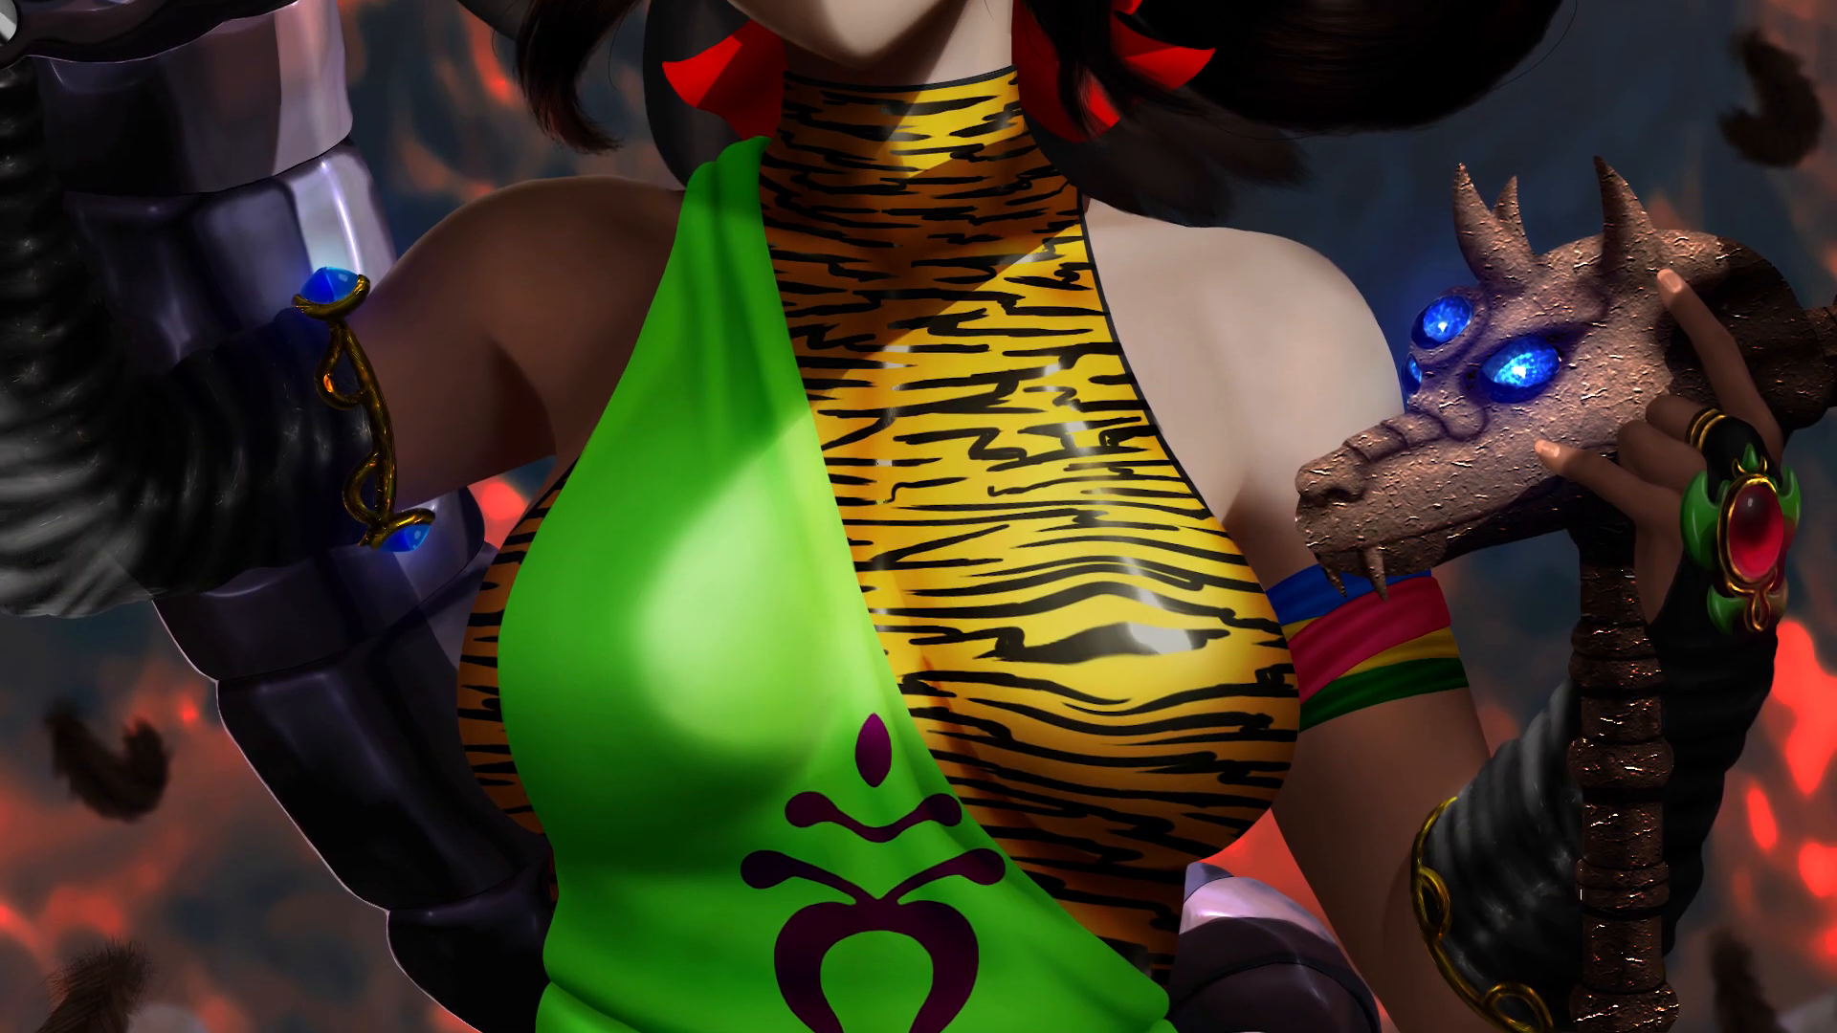
Protect the elf's lips in elf.jpg with the Freeze Mask tool and clear that mask again with the Thaw Mask tool
key(bracketright)
key(bracketright)
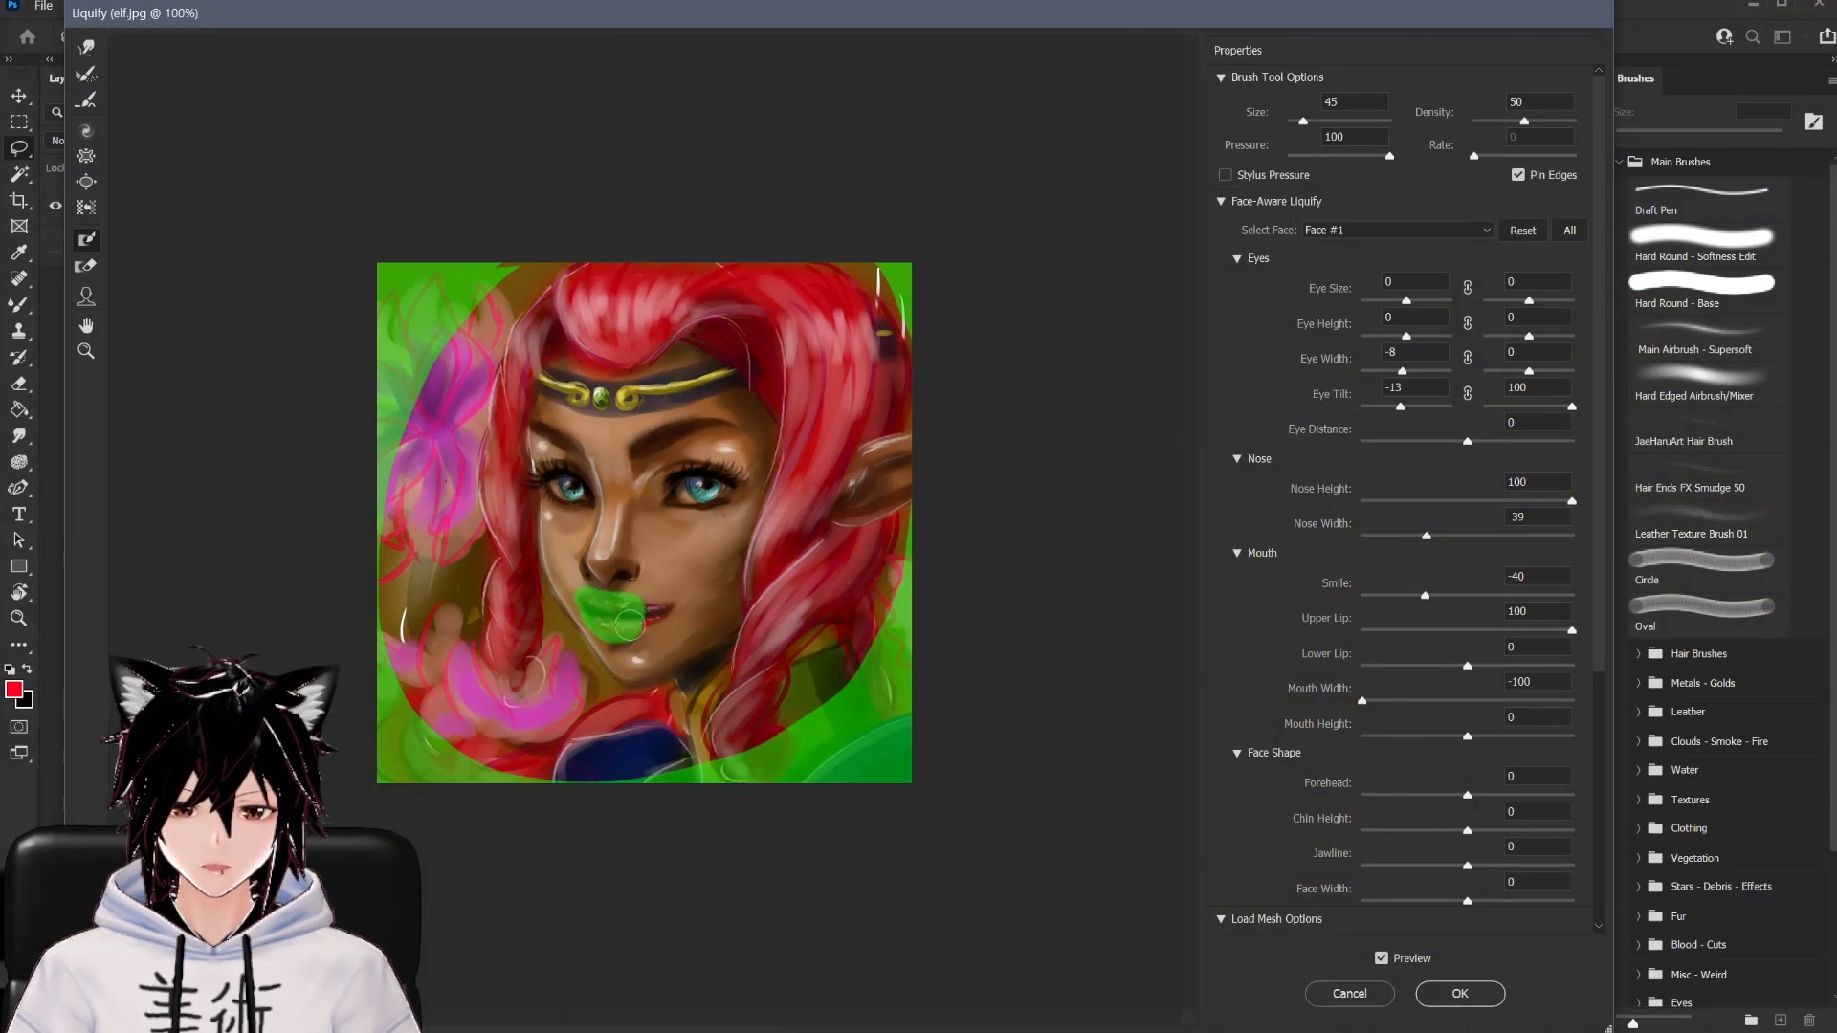
click(86, 47)
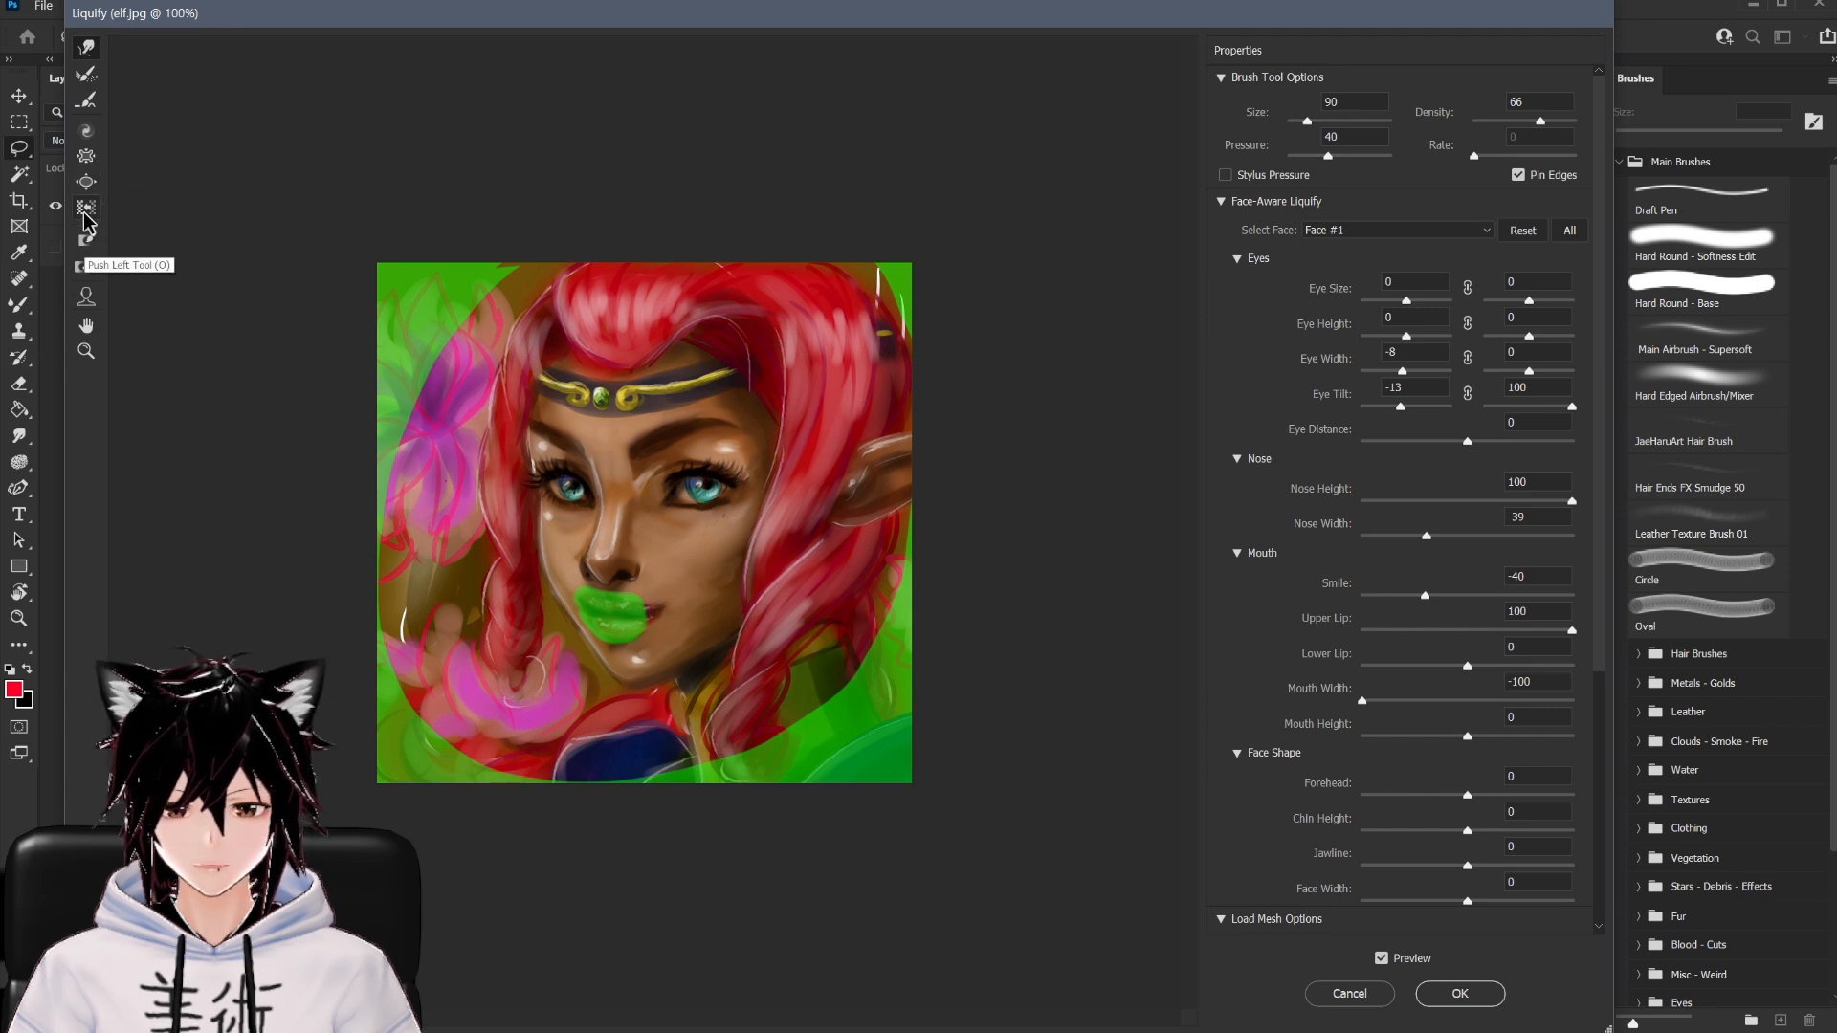
click(86, 265)
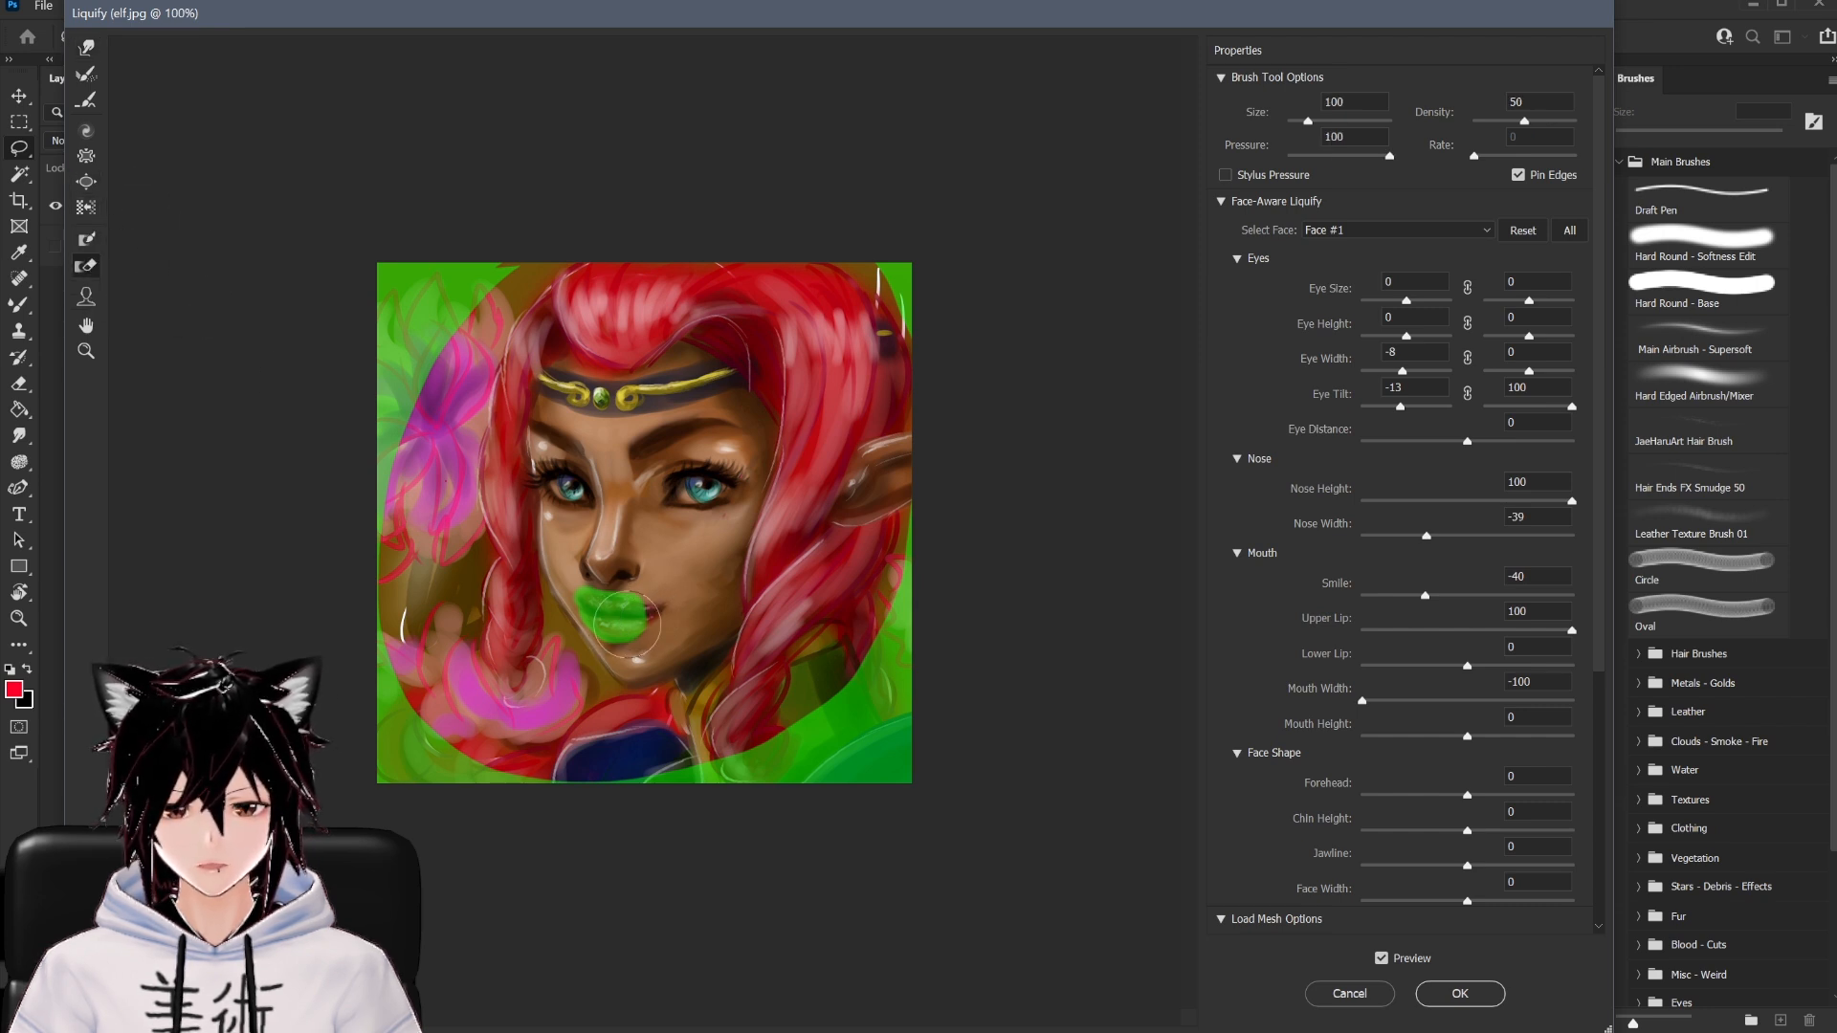
drag(627, 626, 586, 609)
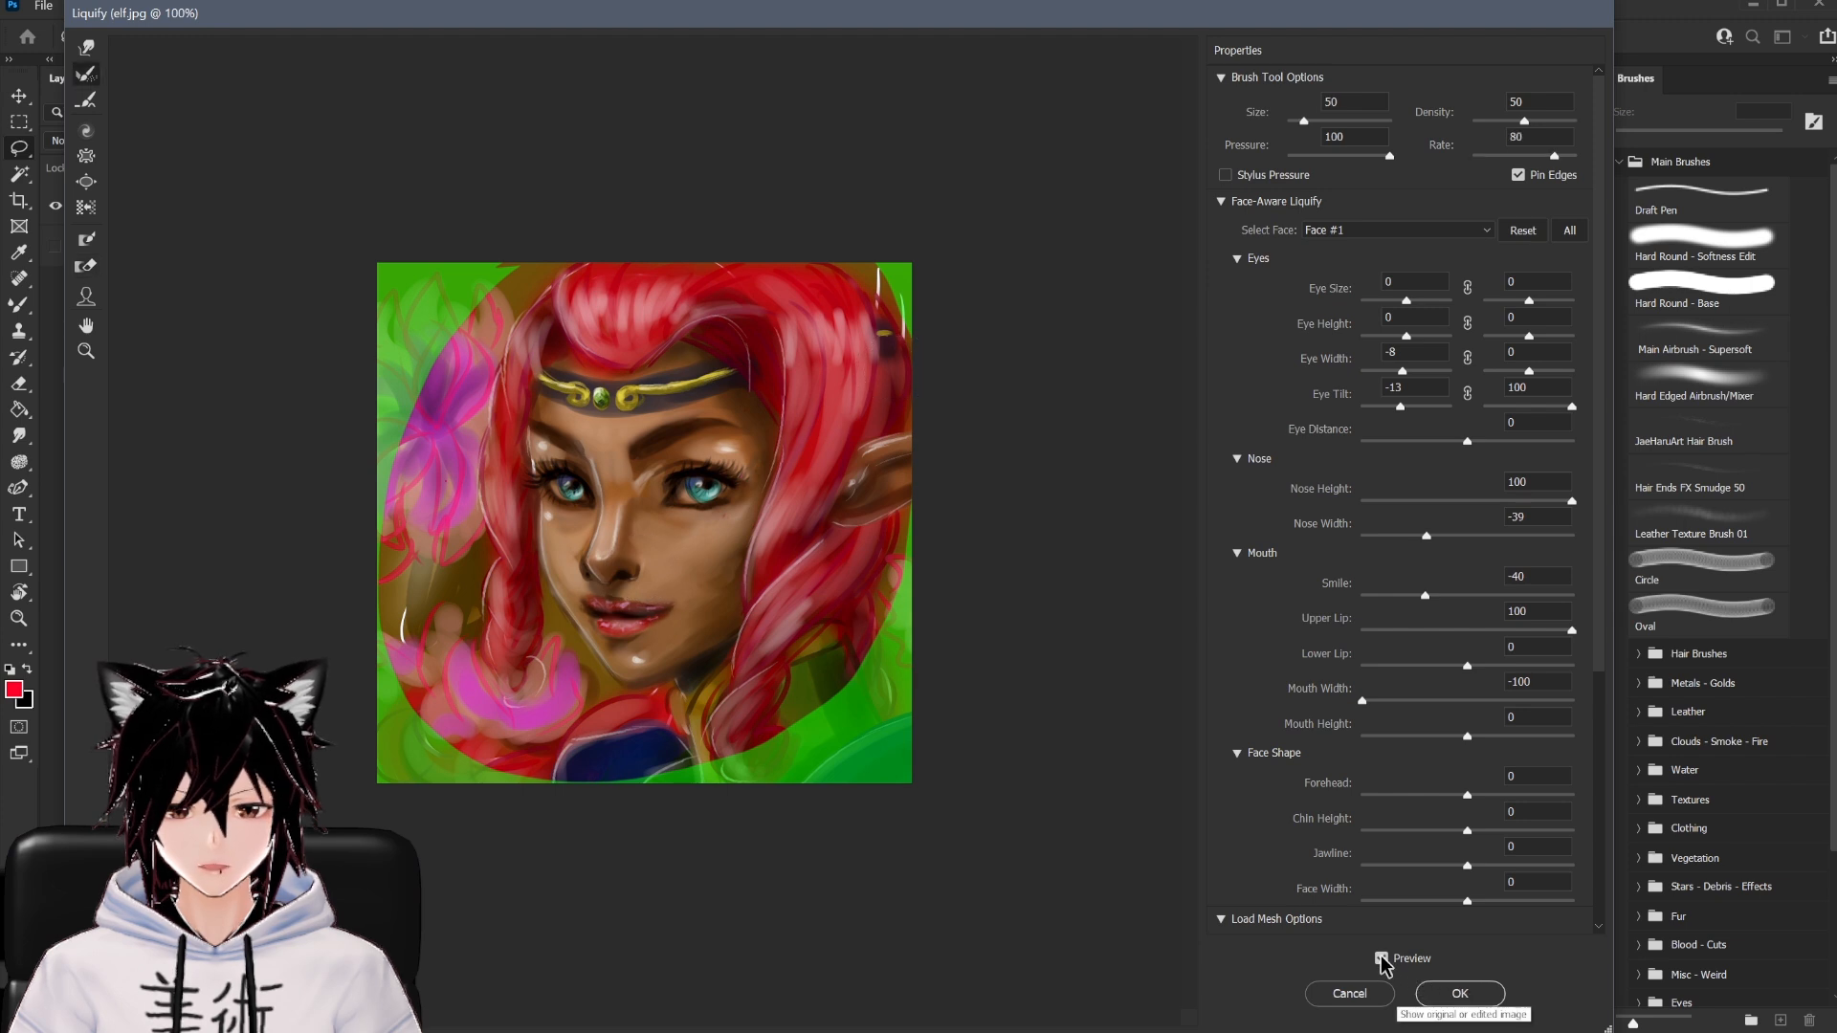
Compare the original and edited portrait by toggling the preview, and briefly display the reference mesh
click(1381, 958)
click(1383, 959)
click(1382, 958)
click(1385, 956)
click(1386, 957)
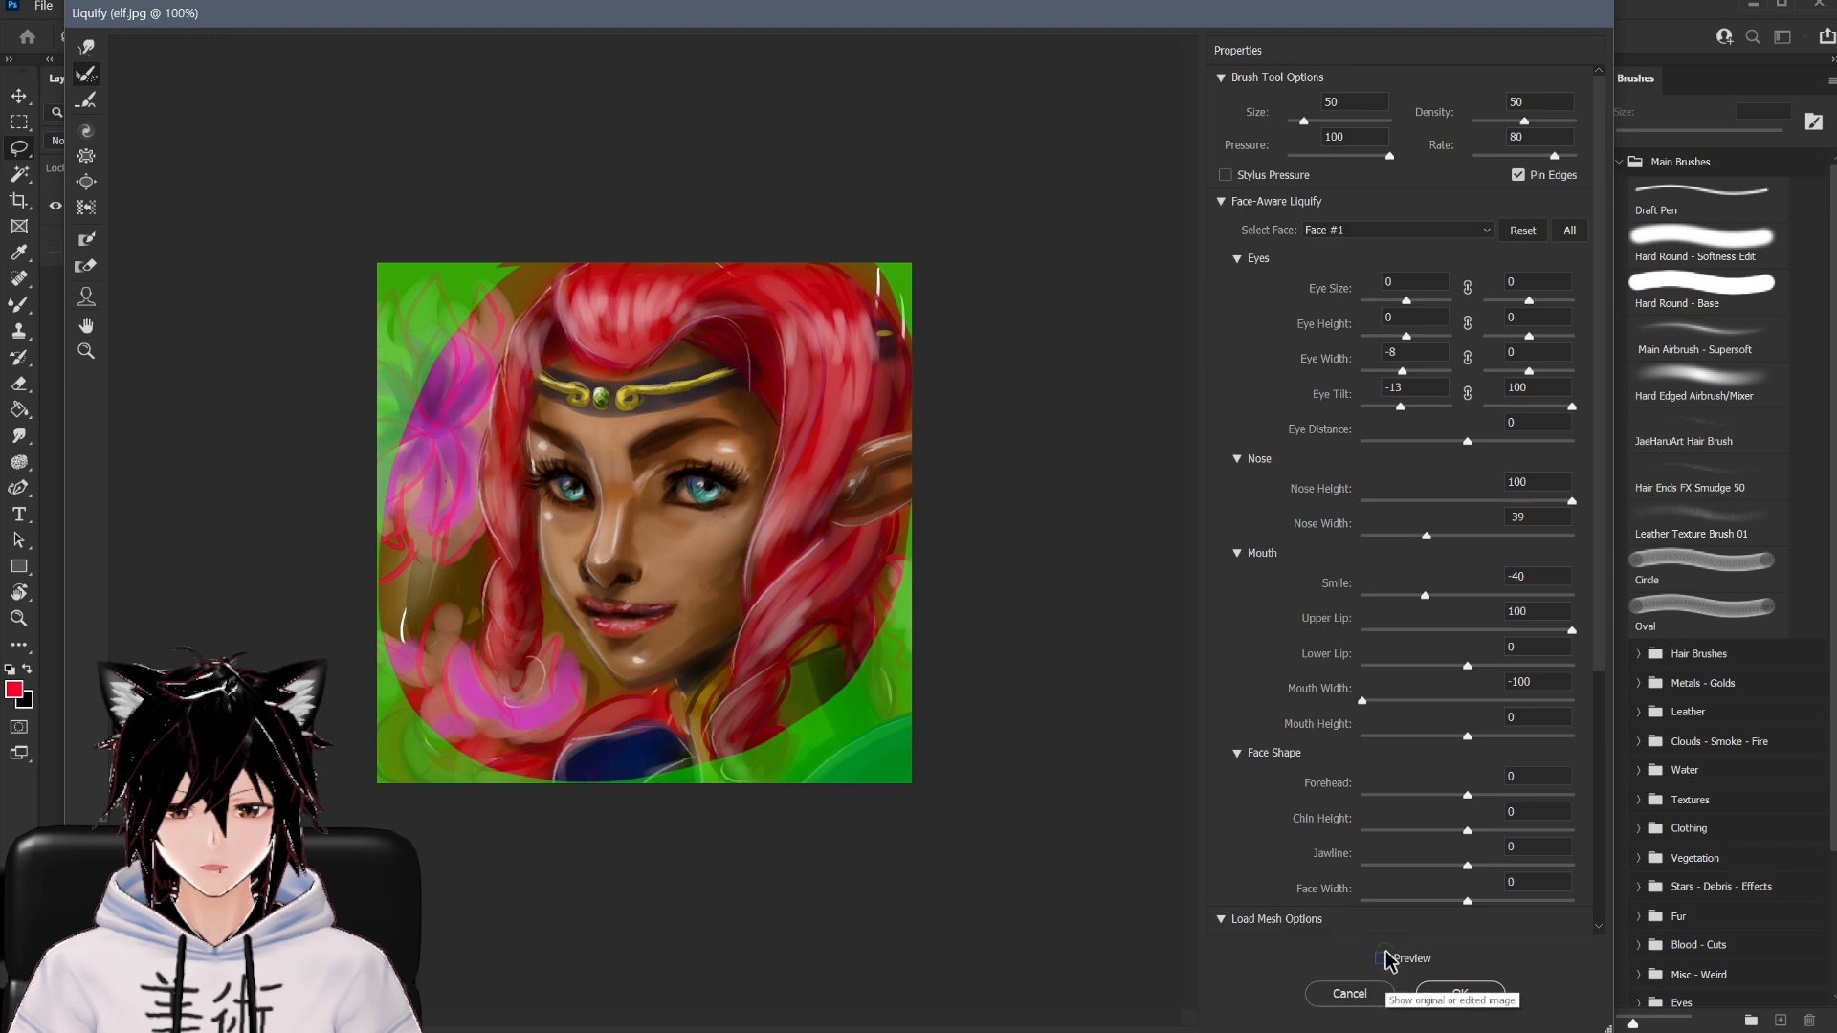
click(1385, 957)
click(1385, 959)
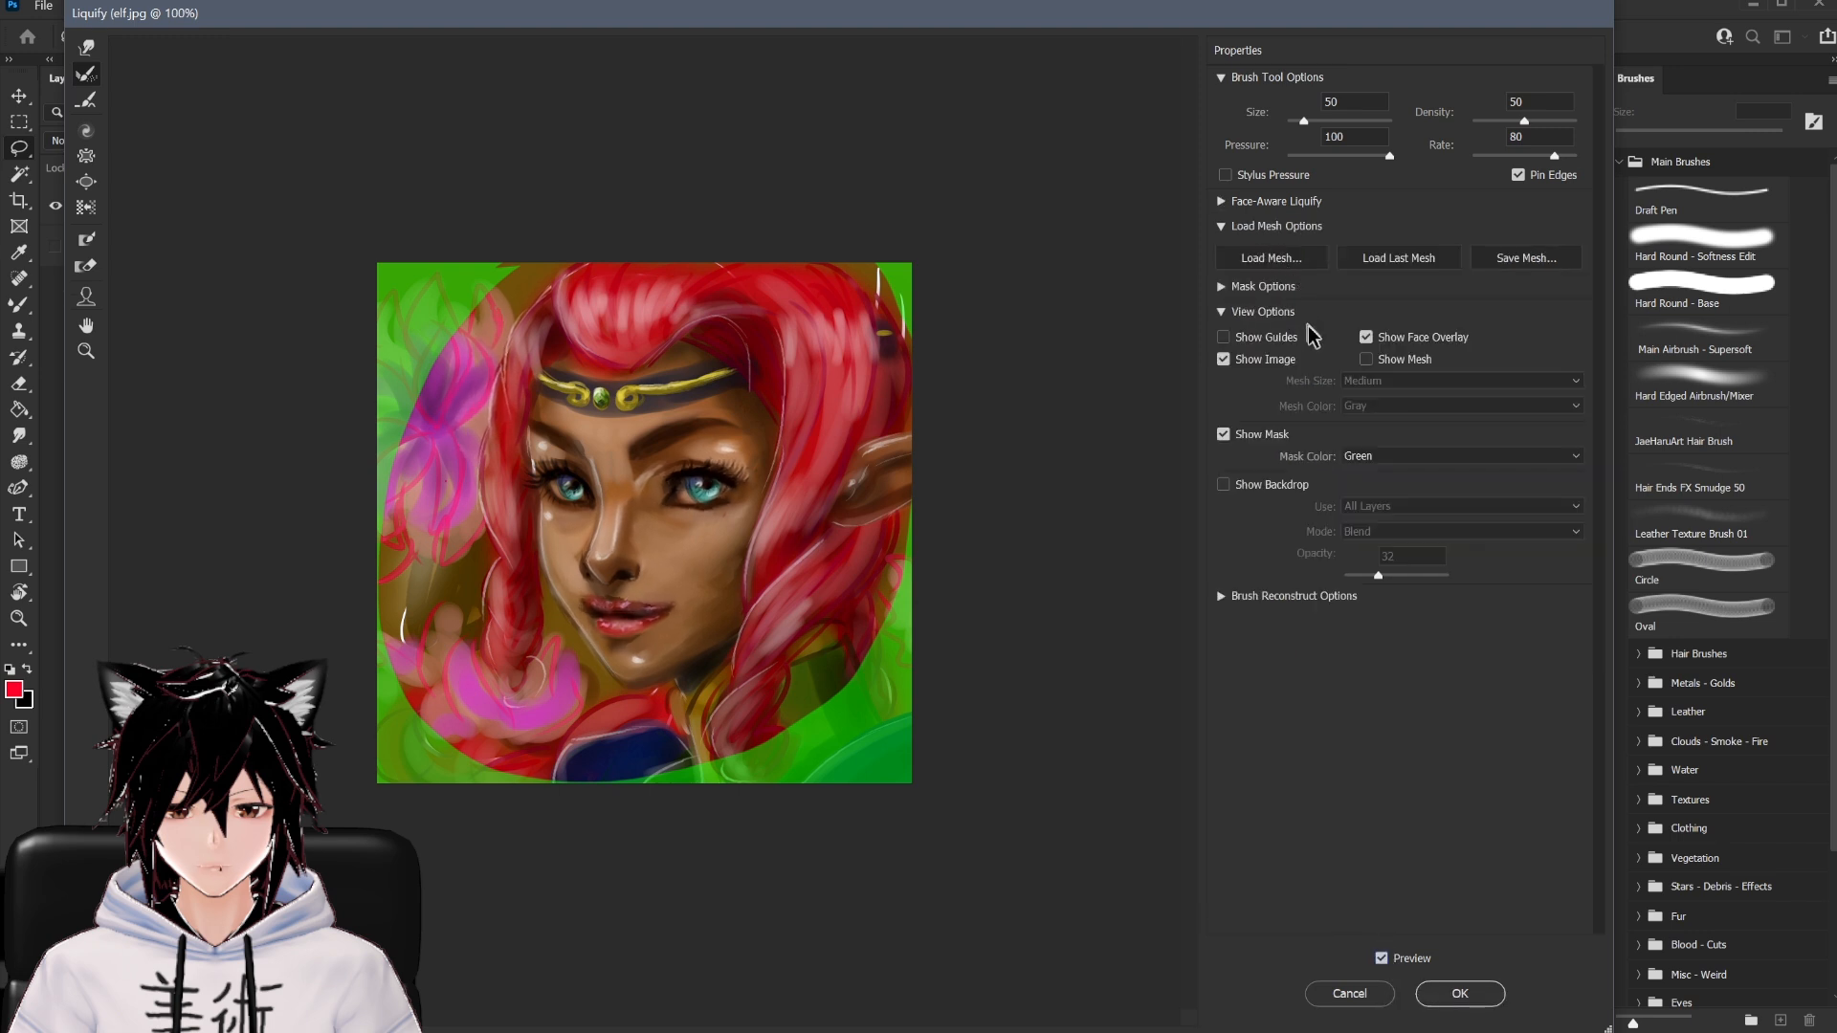
click(1366, 360)
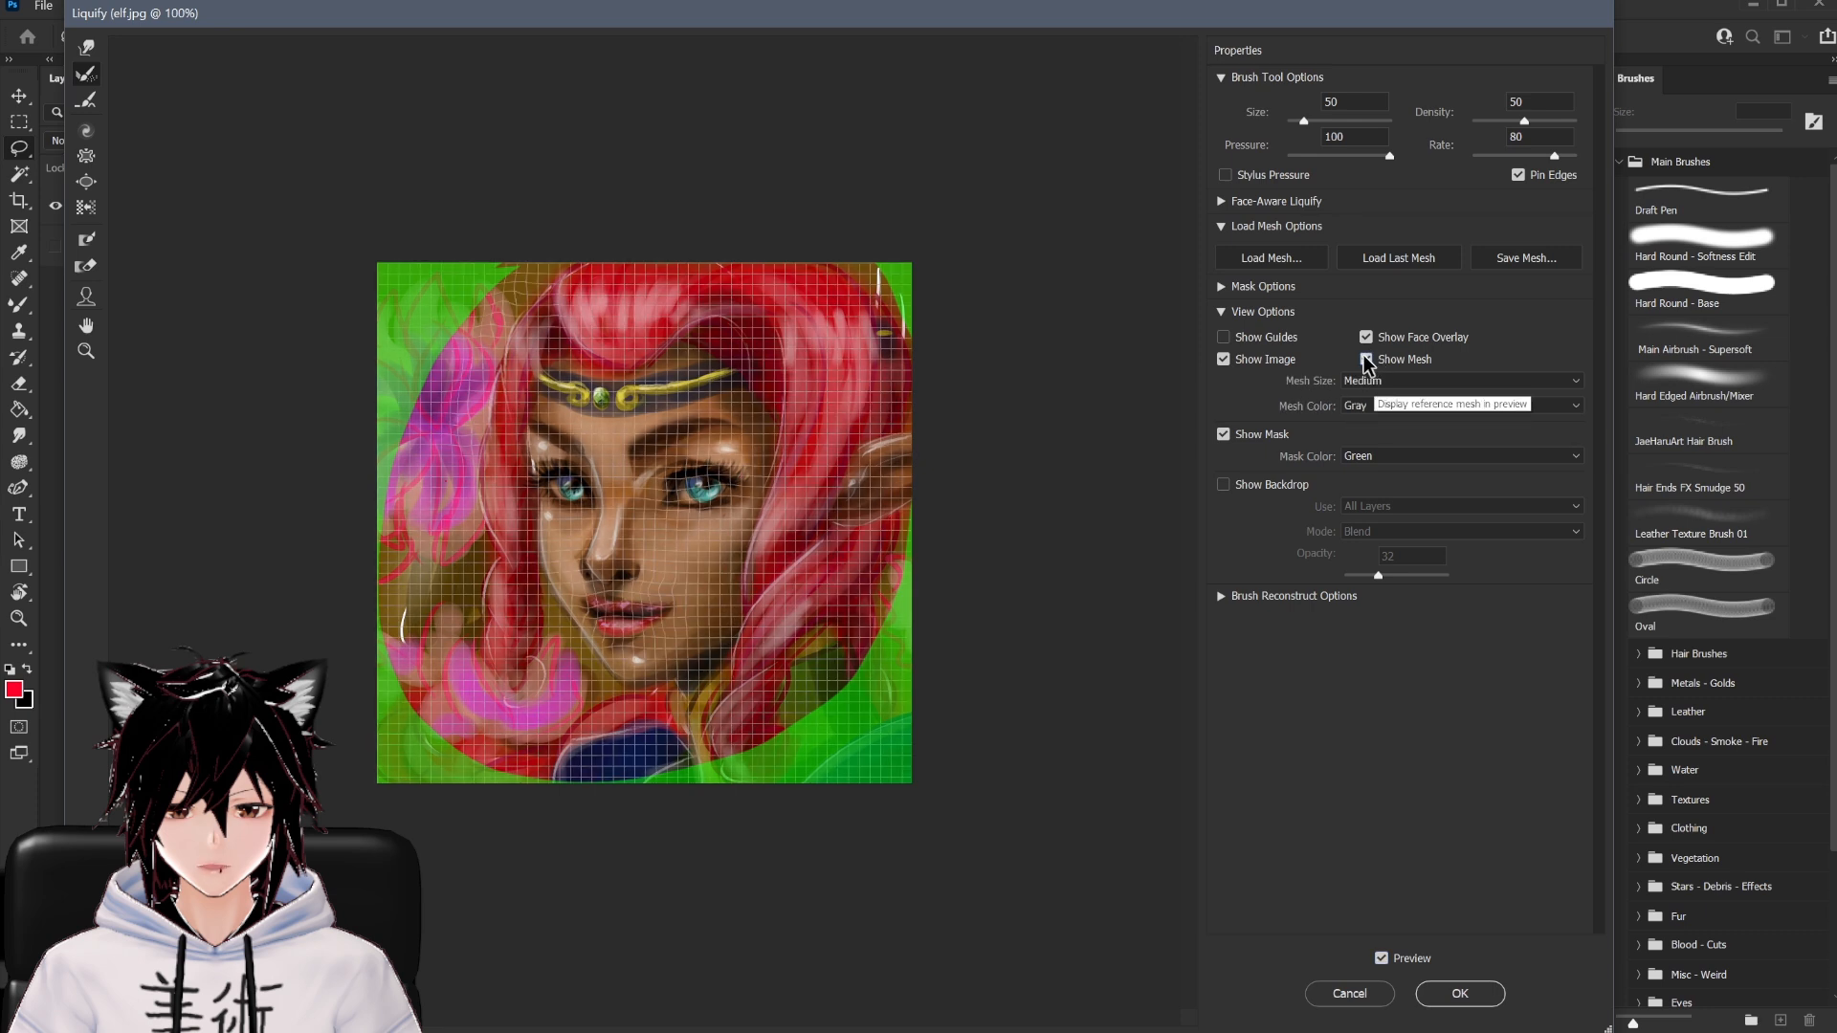
click(1366, 359)
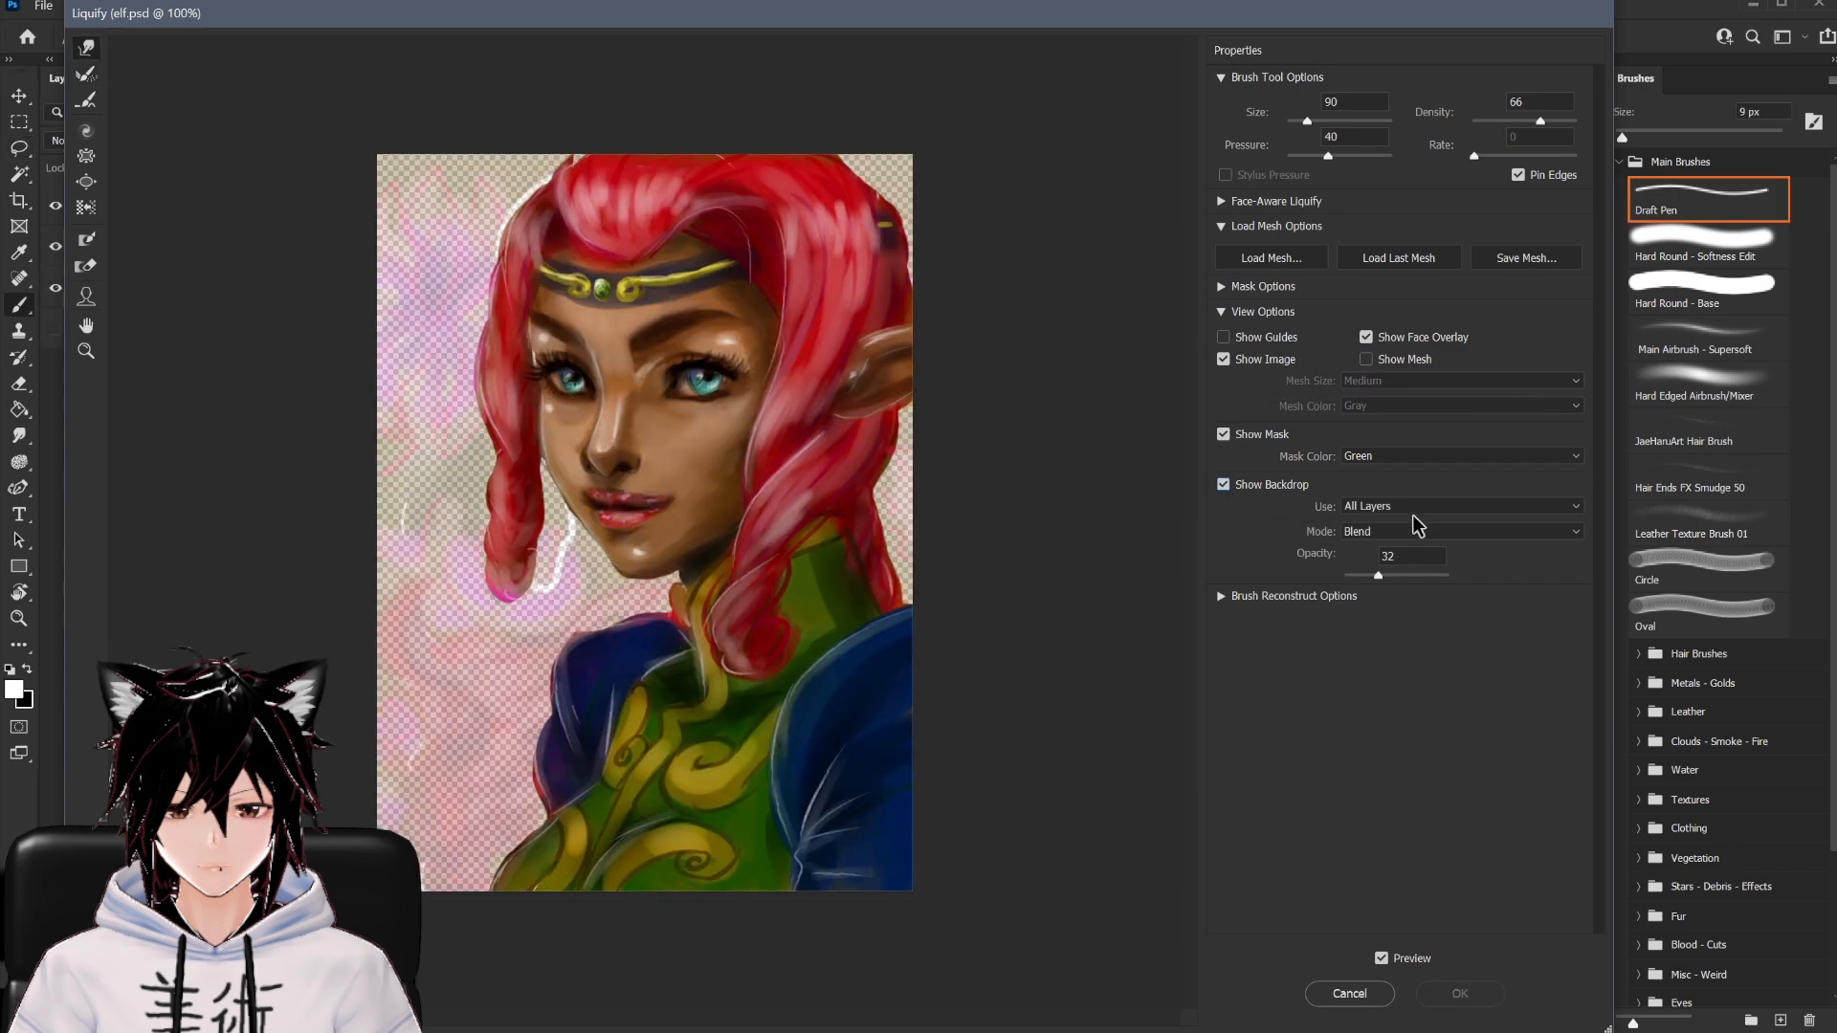
Try individual layers of elf.psd as the Liquify backdrop and return to All Layers
click(1413, 507)
click(1411, 538)
click(1411, 508)
click(1411, 552)
click(1414, 508)
click(1411, 567)
click(1410, 509)
click(1411, 524)
Try the backdrop display modes and set the mode to Behind
click(1386, 536)
click(1386, 561)
click(1384, 536)
click(1390, 575)
click(1392, 536)
click(1389, 561)
Freeze the lower part of the elf's face and push the nearby braid inward with the Forward Warp tool
click(86, 239)
mouse_move(553, 423)
mouse_down()
mouse_move(597, 533)
mouse_move(650, 555)
mouse_move(597, 431)
mouse_move(554, 424)
mouse_move(628, 559)
mouse_up()
click(86, 48)
drag(511, 476, 524, 477)
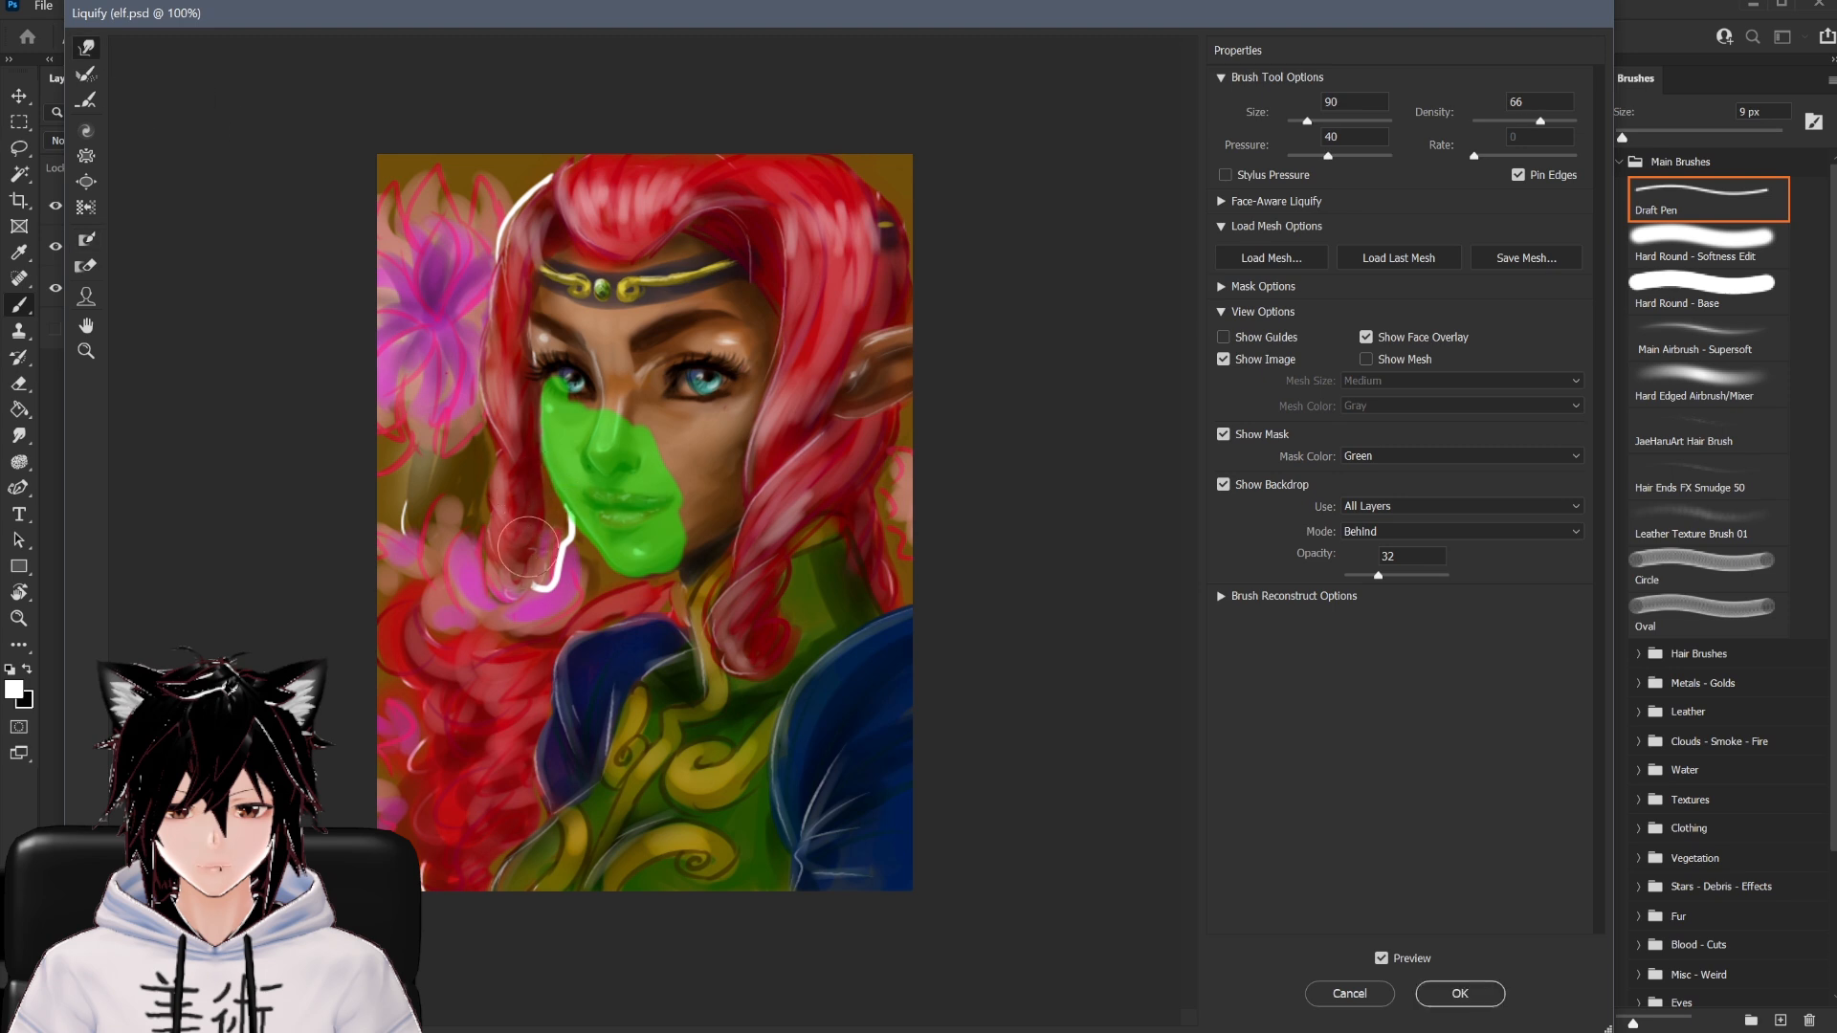
Raise the backdrop opacity to its maximum and compare the backdrop modes, finishing on Blend
drag(1378, 575, 1447, 575)
click(1435, 531)
click(1377, 549)
click(1425, 531)
click(1422, 577)
click(1227, 486)
click(1226, 486)
click(1376, 531)
click(1377, 578)
Set the backdrop opacity to 57, warp the end of the braid further, and toggle the backdrop to compare
drag(1446, 575, 1402, 576)
mouse_move(539, 503)
mouse_down()
mouse_move(540, 565)
mouse_move(526, 578)
mouse_move(522, 544)
mouse_move(502, 600)
mouse_move(523, 558)
mouse_move(551, 579)
mouse_move(536, 511)
mouse_up()
click(1223, 485)
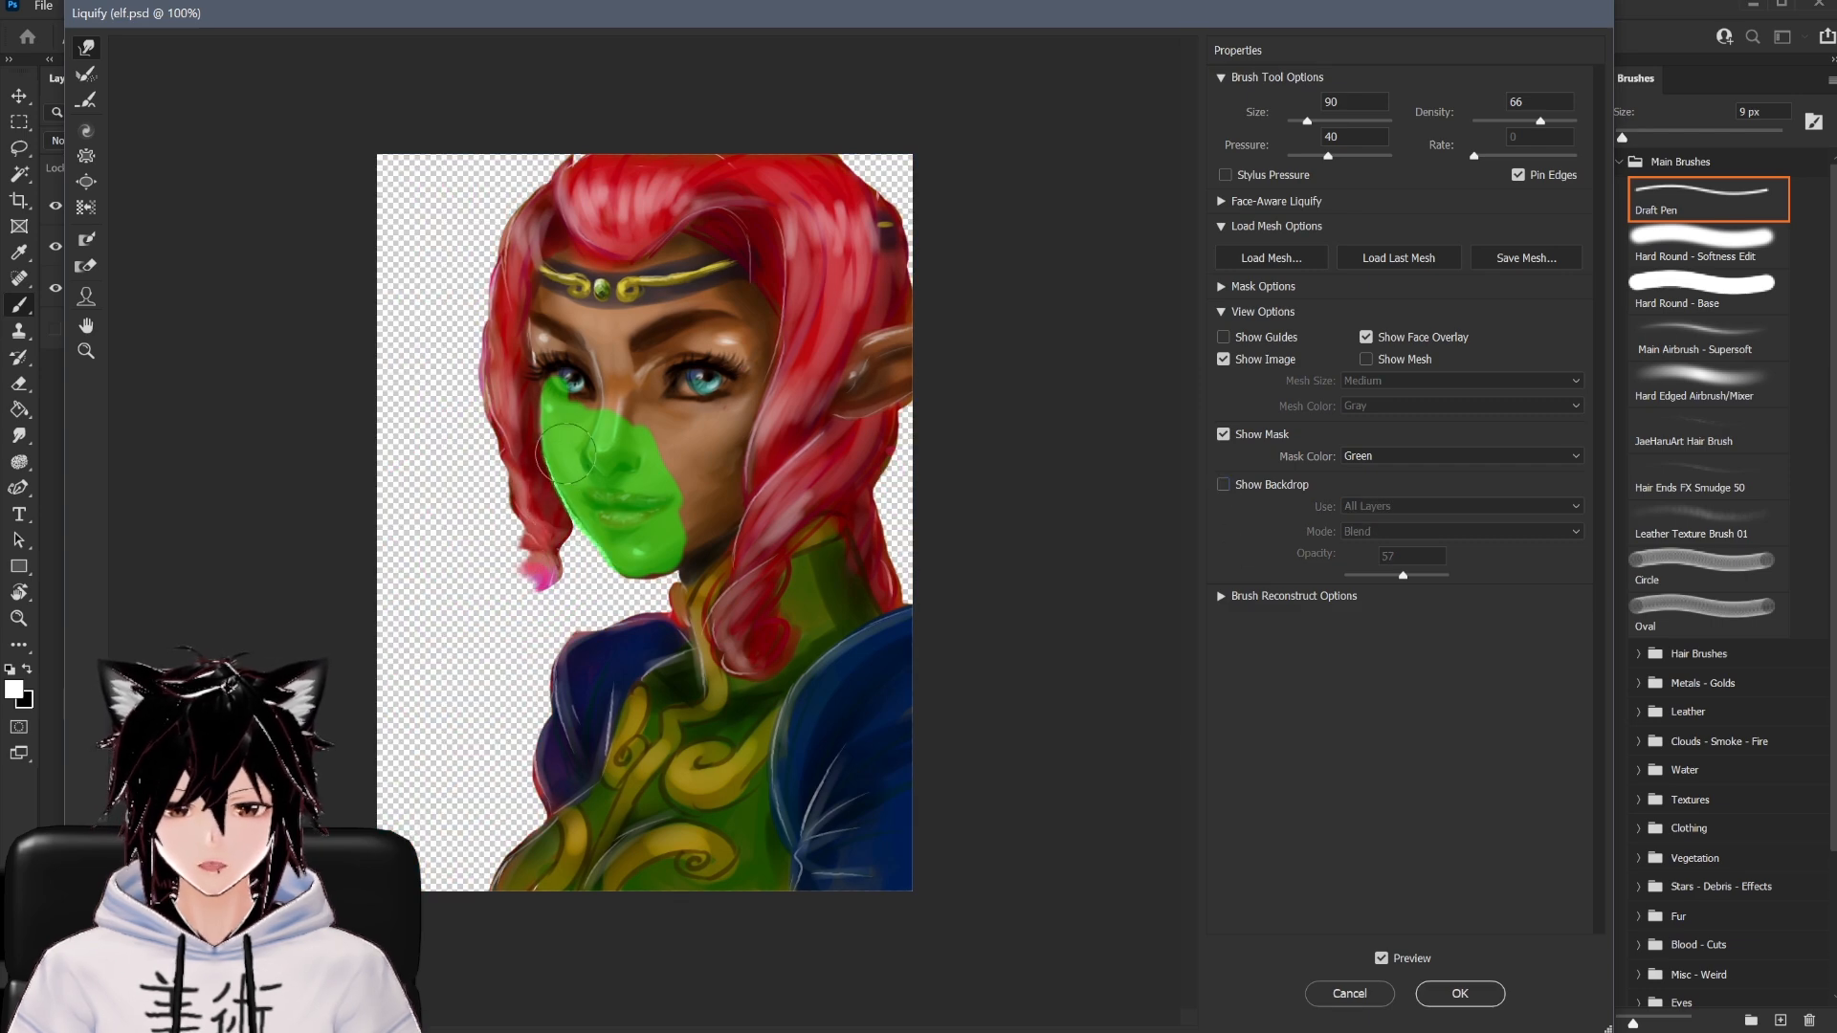
click(1224, 485)
Start Perspective Warp on Layer 2 of Illustration.png and lay two adjoining quads over the brown patterned texture
click(75, 6)
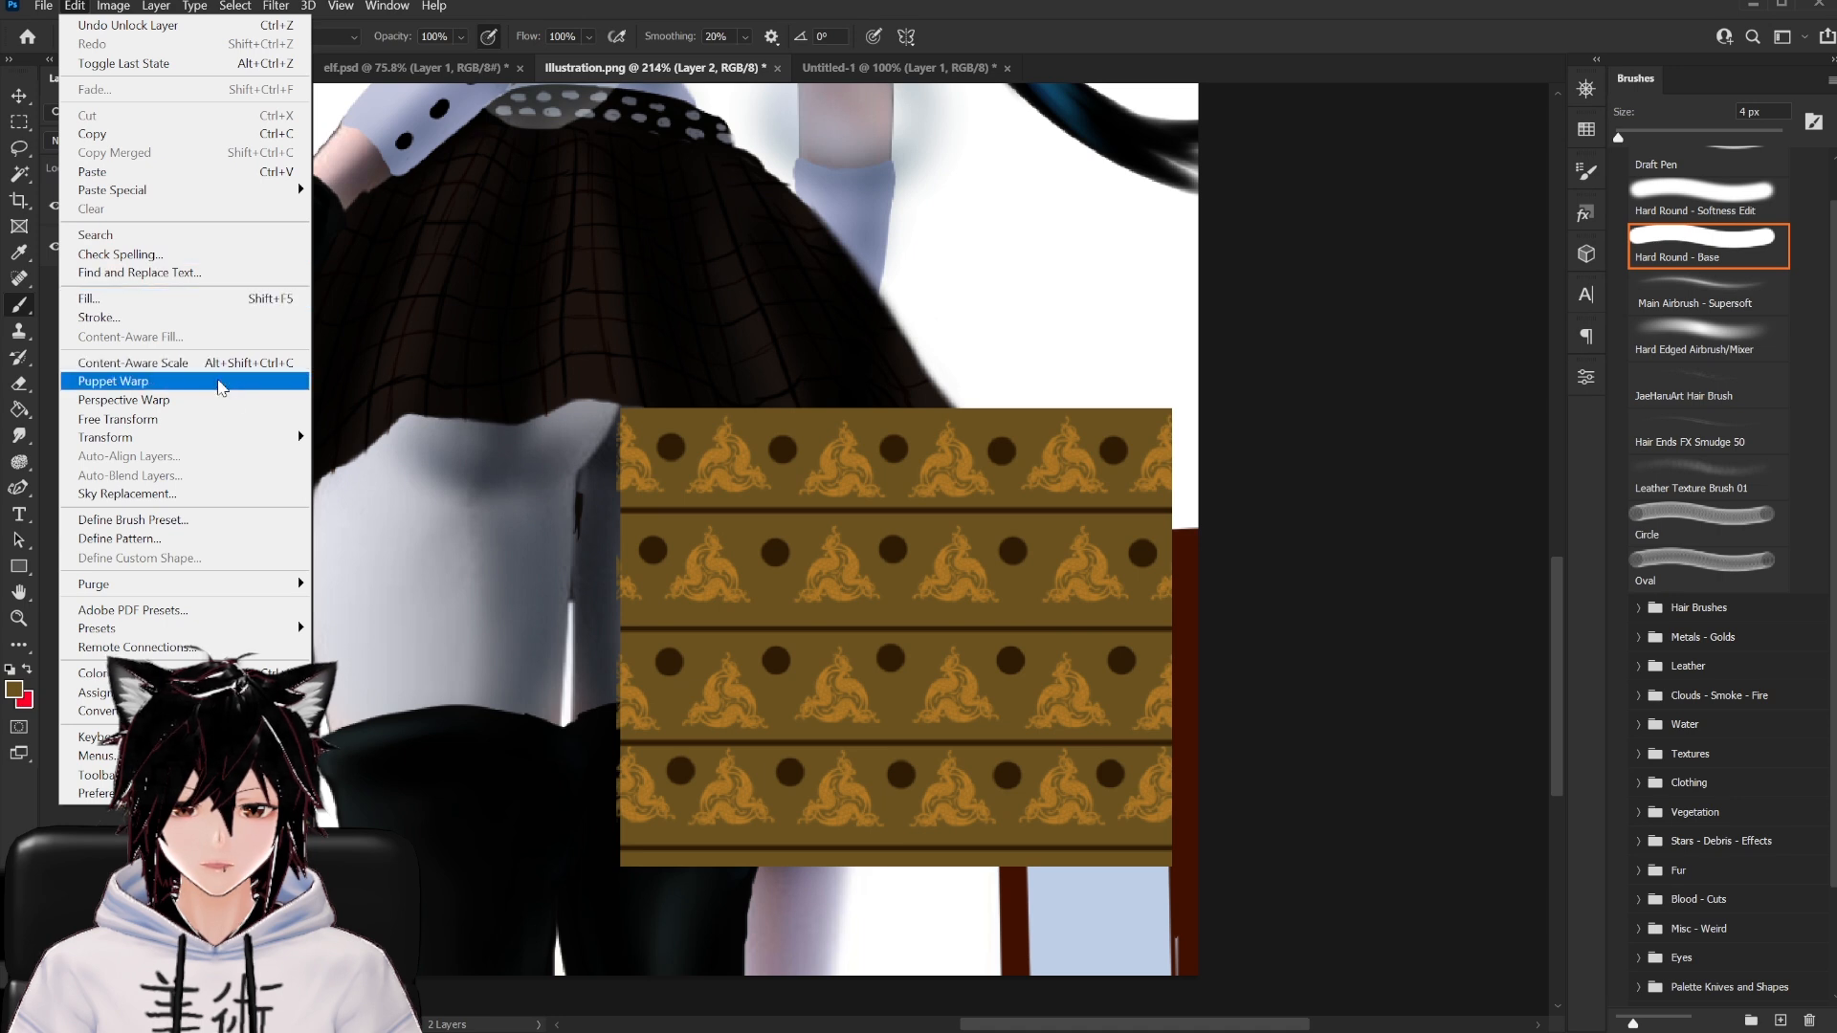
click(234, 400)
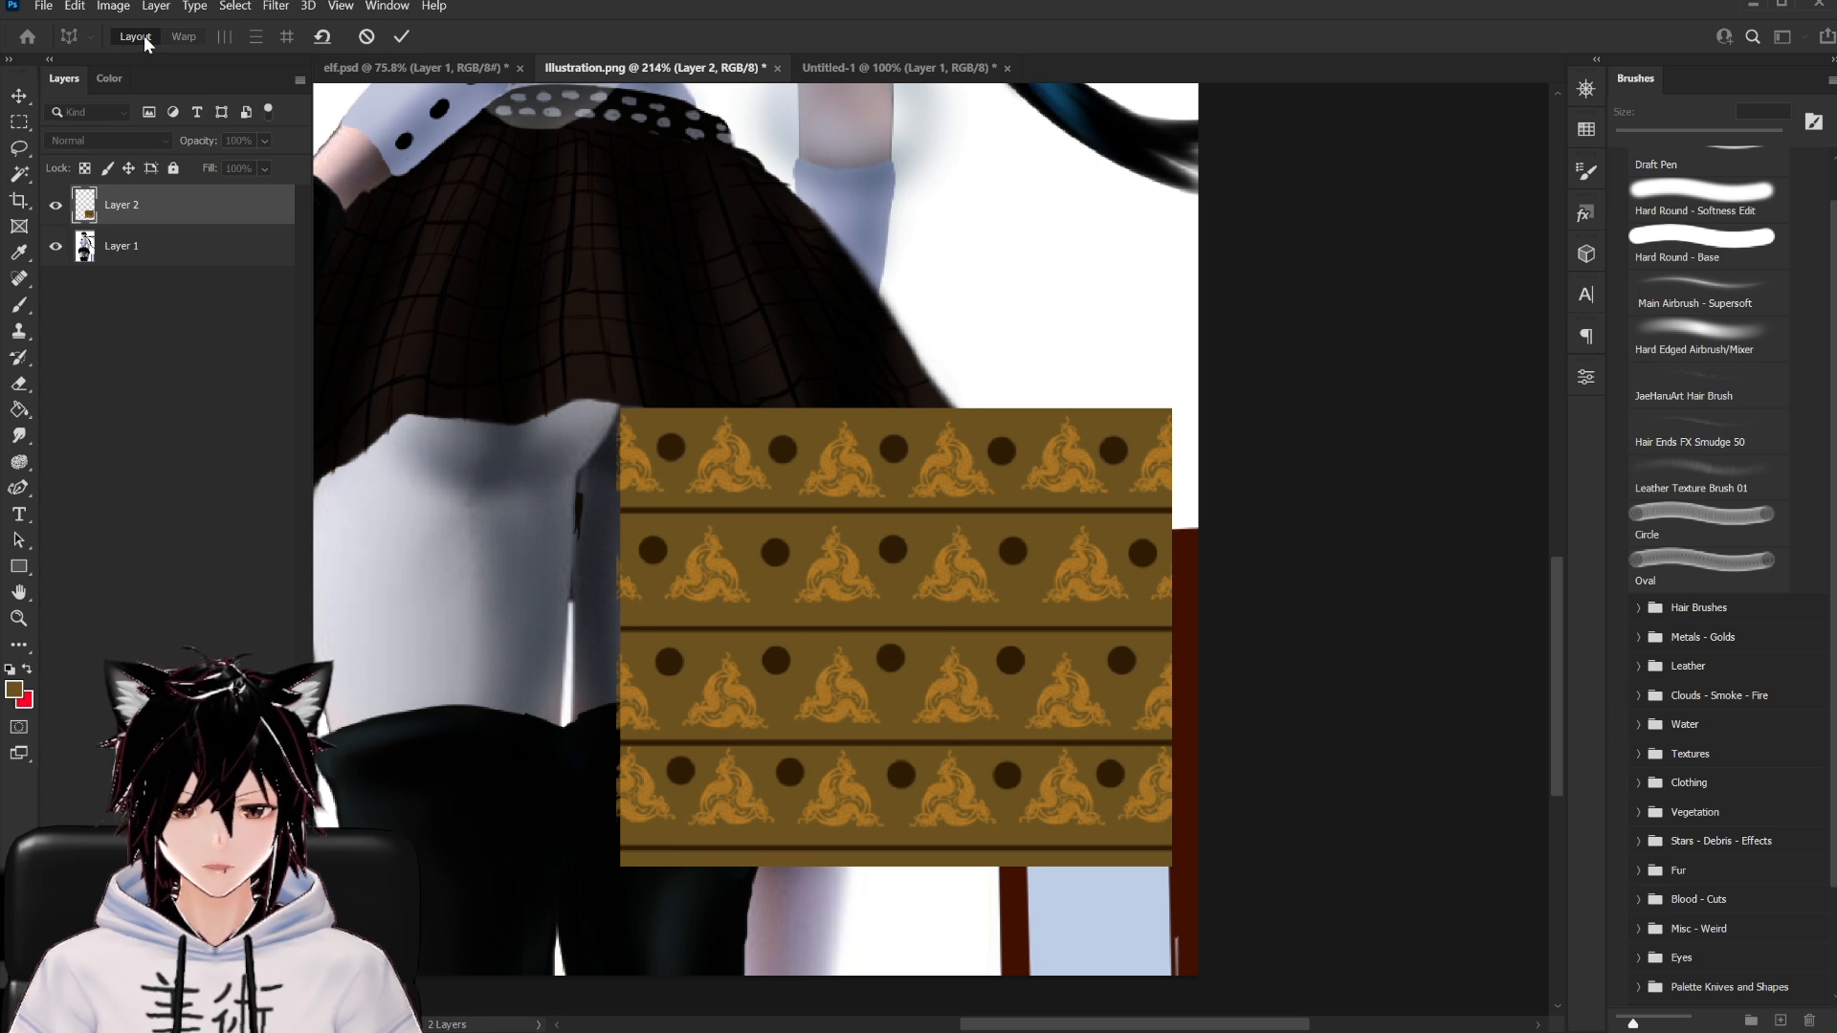
drag(620, 409, 1016, 866)
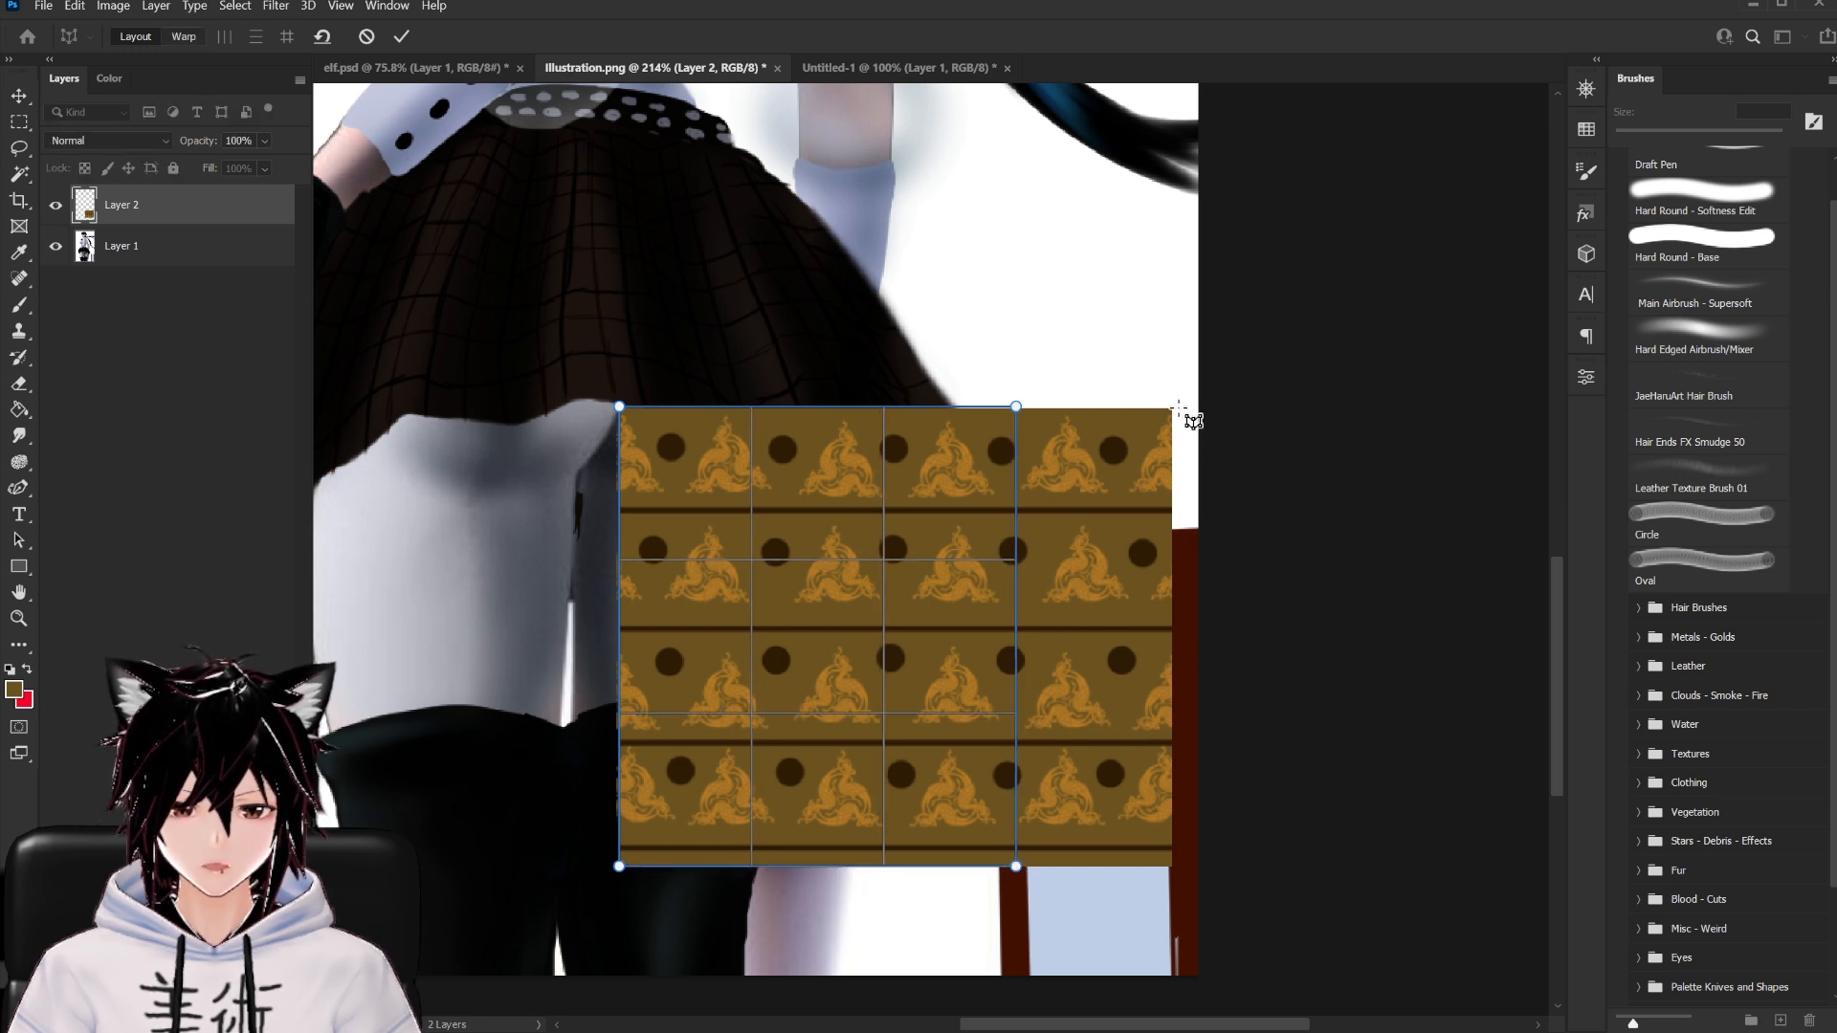
drag(1179, 407, 1019, 868)
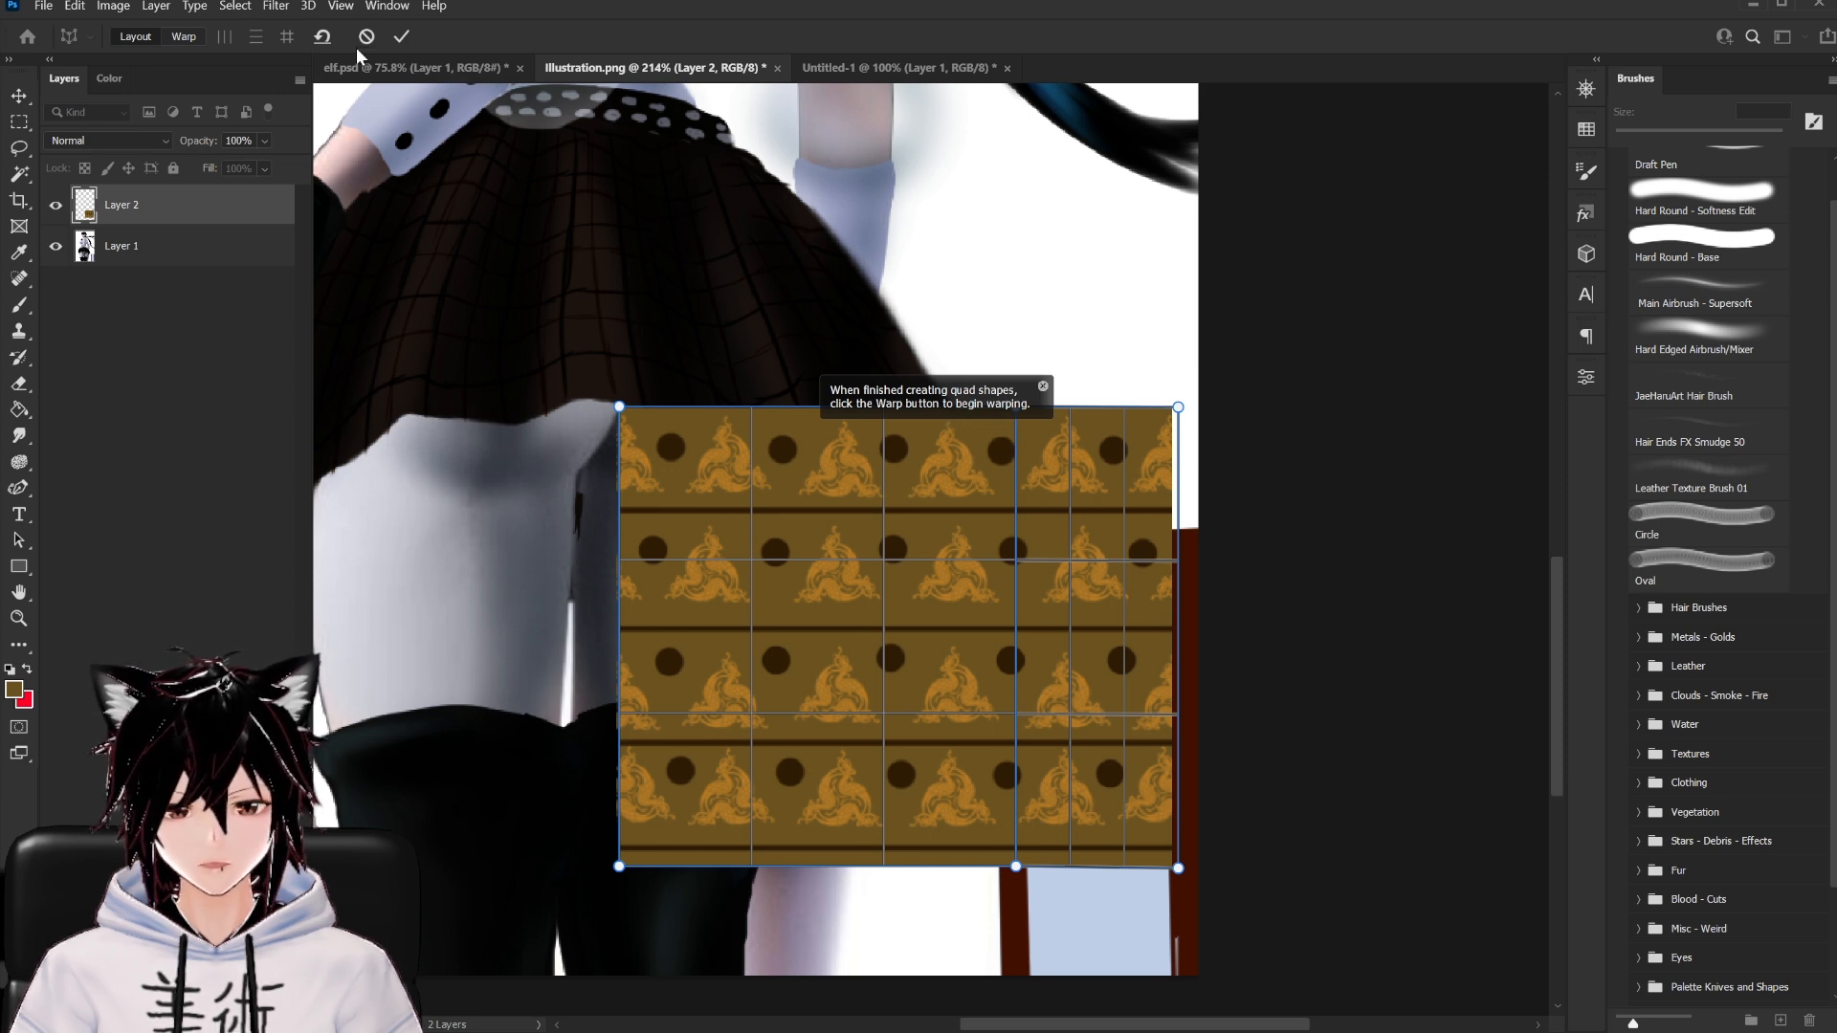
Switch to warping and move the upper corners and the outer lower corner to fold the texture around the box beside the legs
click(180, 36)
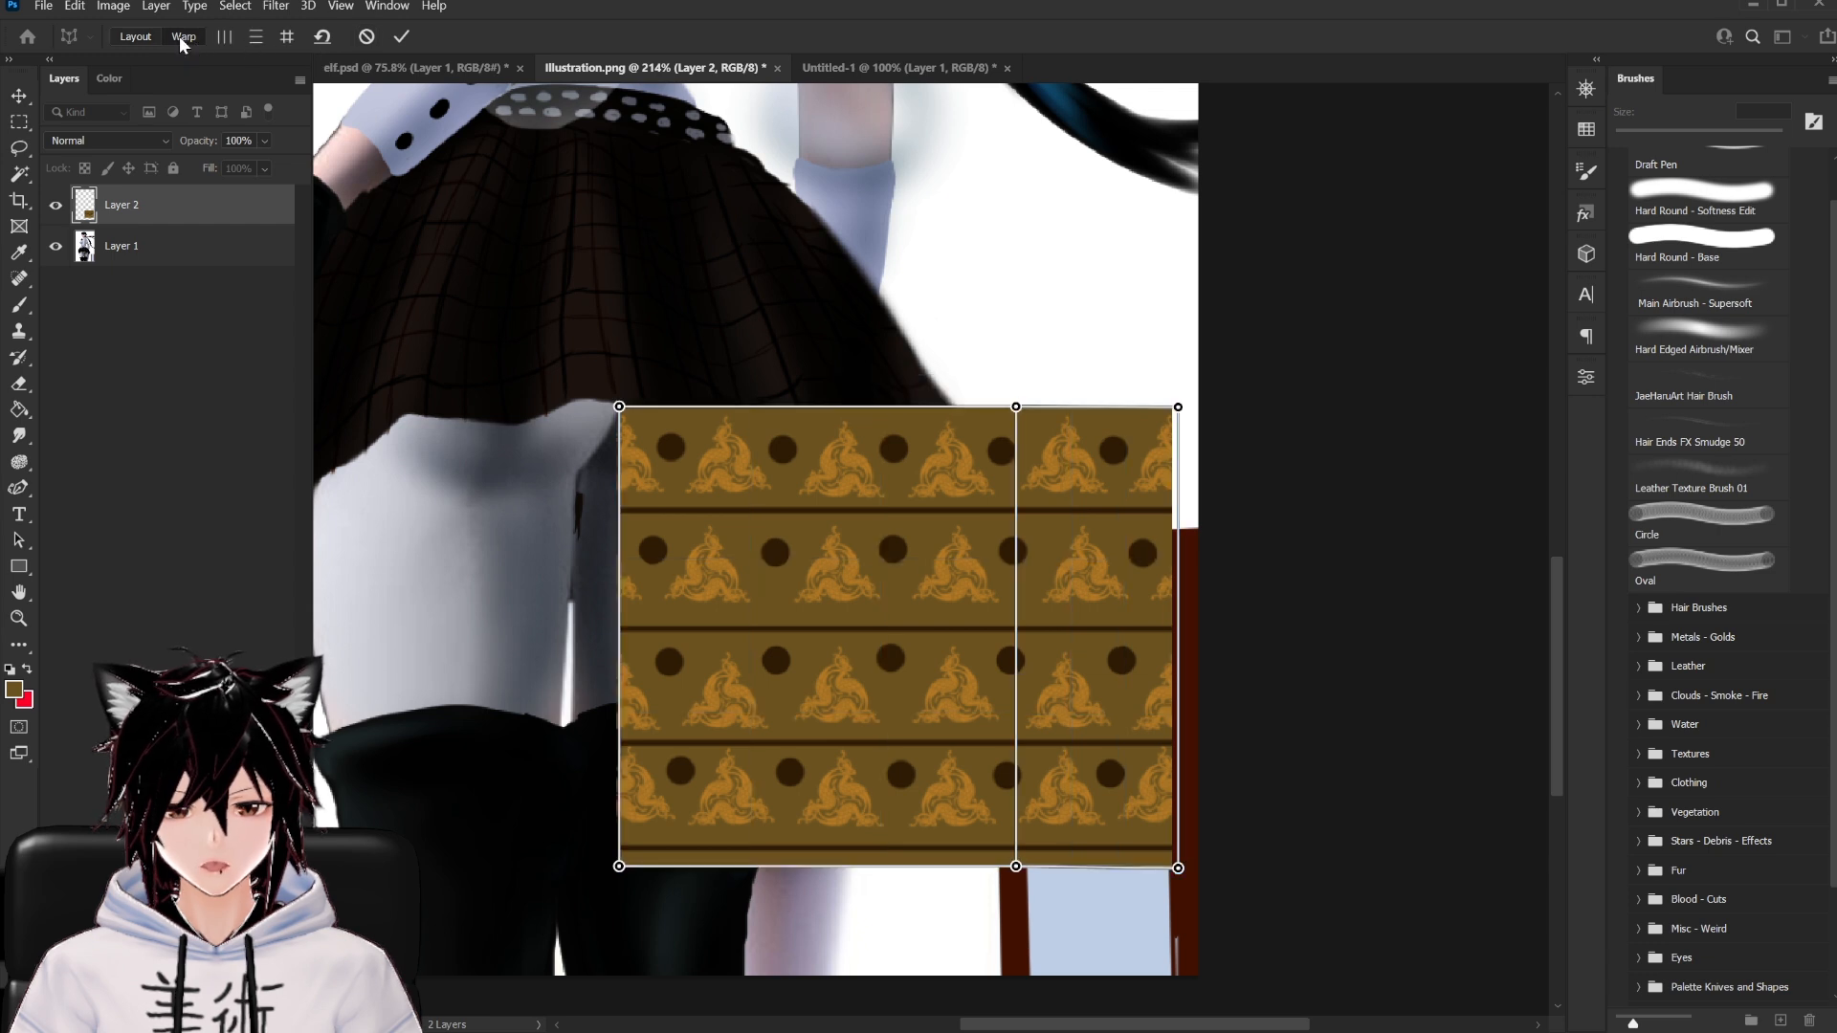
drag(1179, 408, 1197, 528)
drag(1021, 408, 1008, 525)
drag(620, 408, 739, 575)
drag(627, 869, 696, 1002)
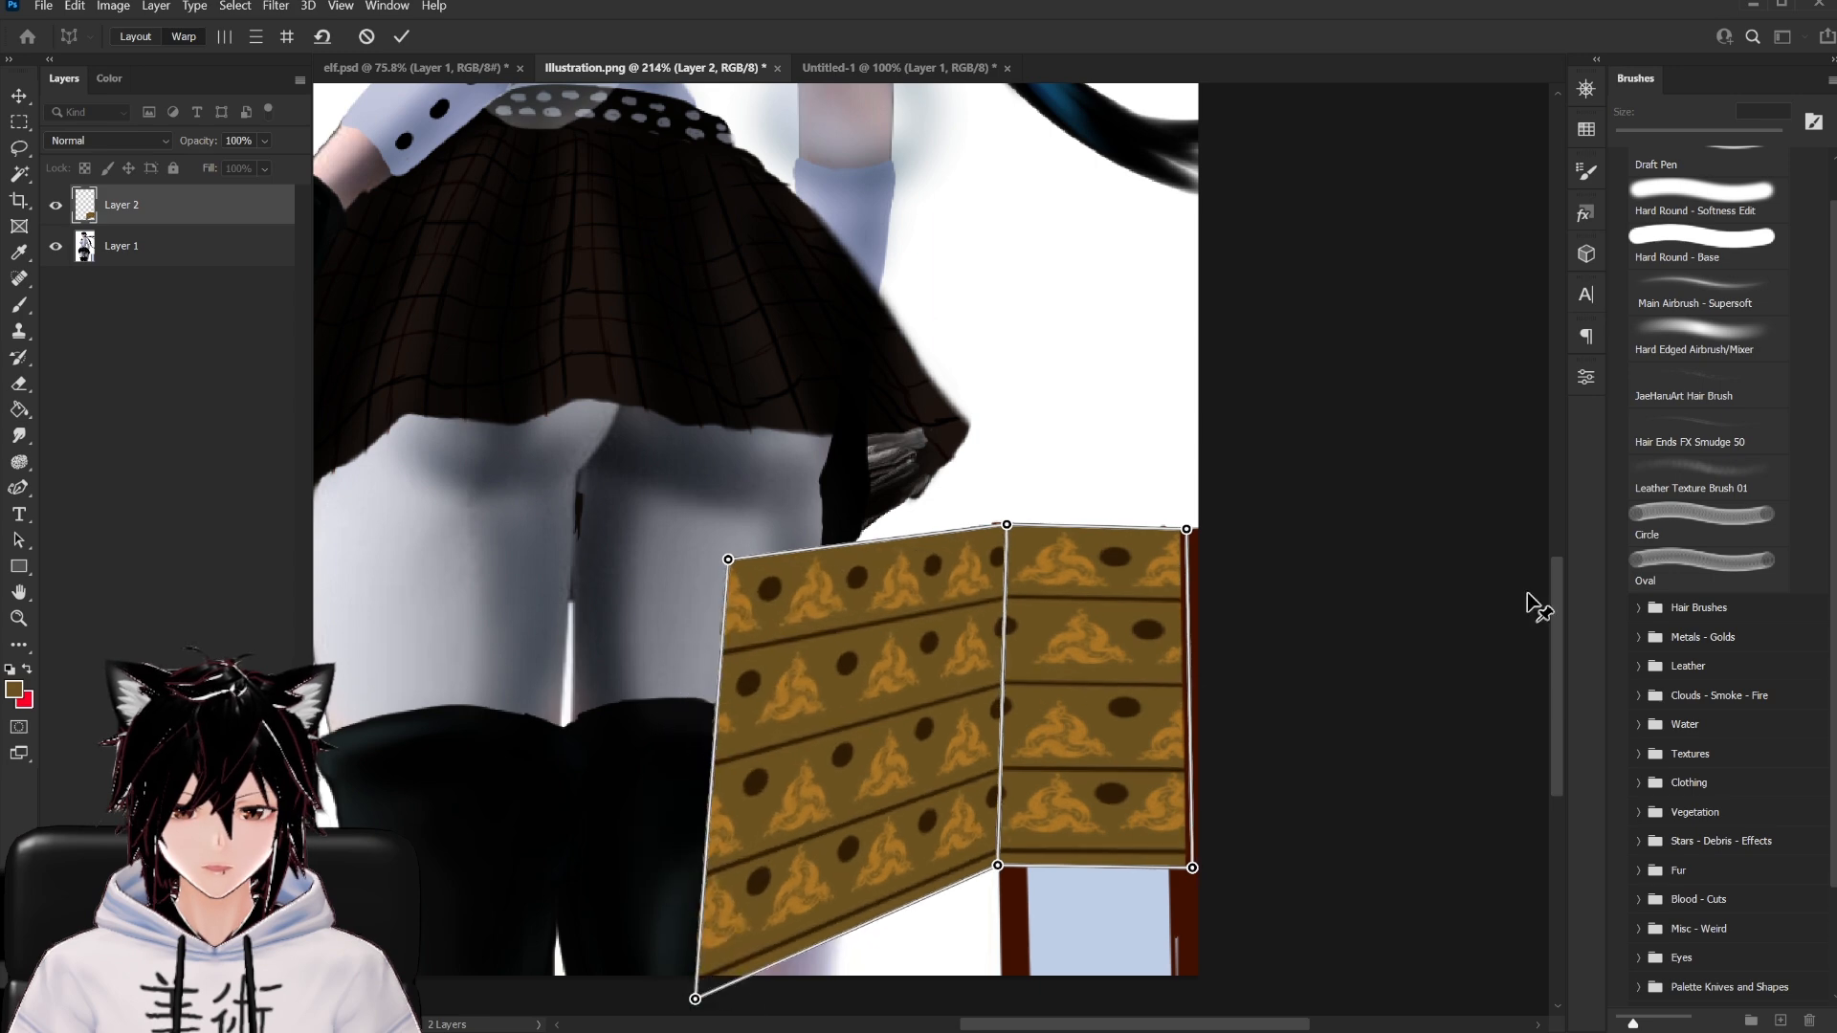
Pull the texture's lower corners down to match the box's perspective, fine-tune its outer edge and apply the warp
drag(1556, 597, 1551, 666)
drag(1000, 603, 1011, 771)
drag(1193, 605, 1195, 748)
drag(695, 735, 745, 714)
mouse_move(728, 297)
mouse_down()
mouse_move(755, 313)
mouse_move(742, 296)
mouse_up()
drag(748, 714, 744, 719)
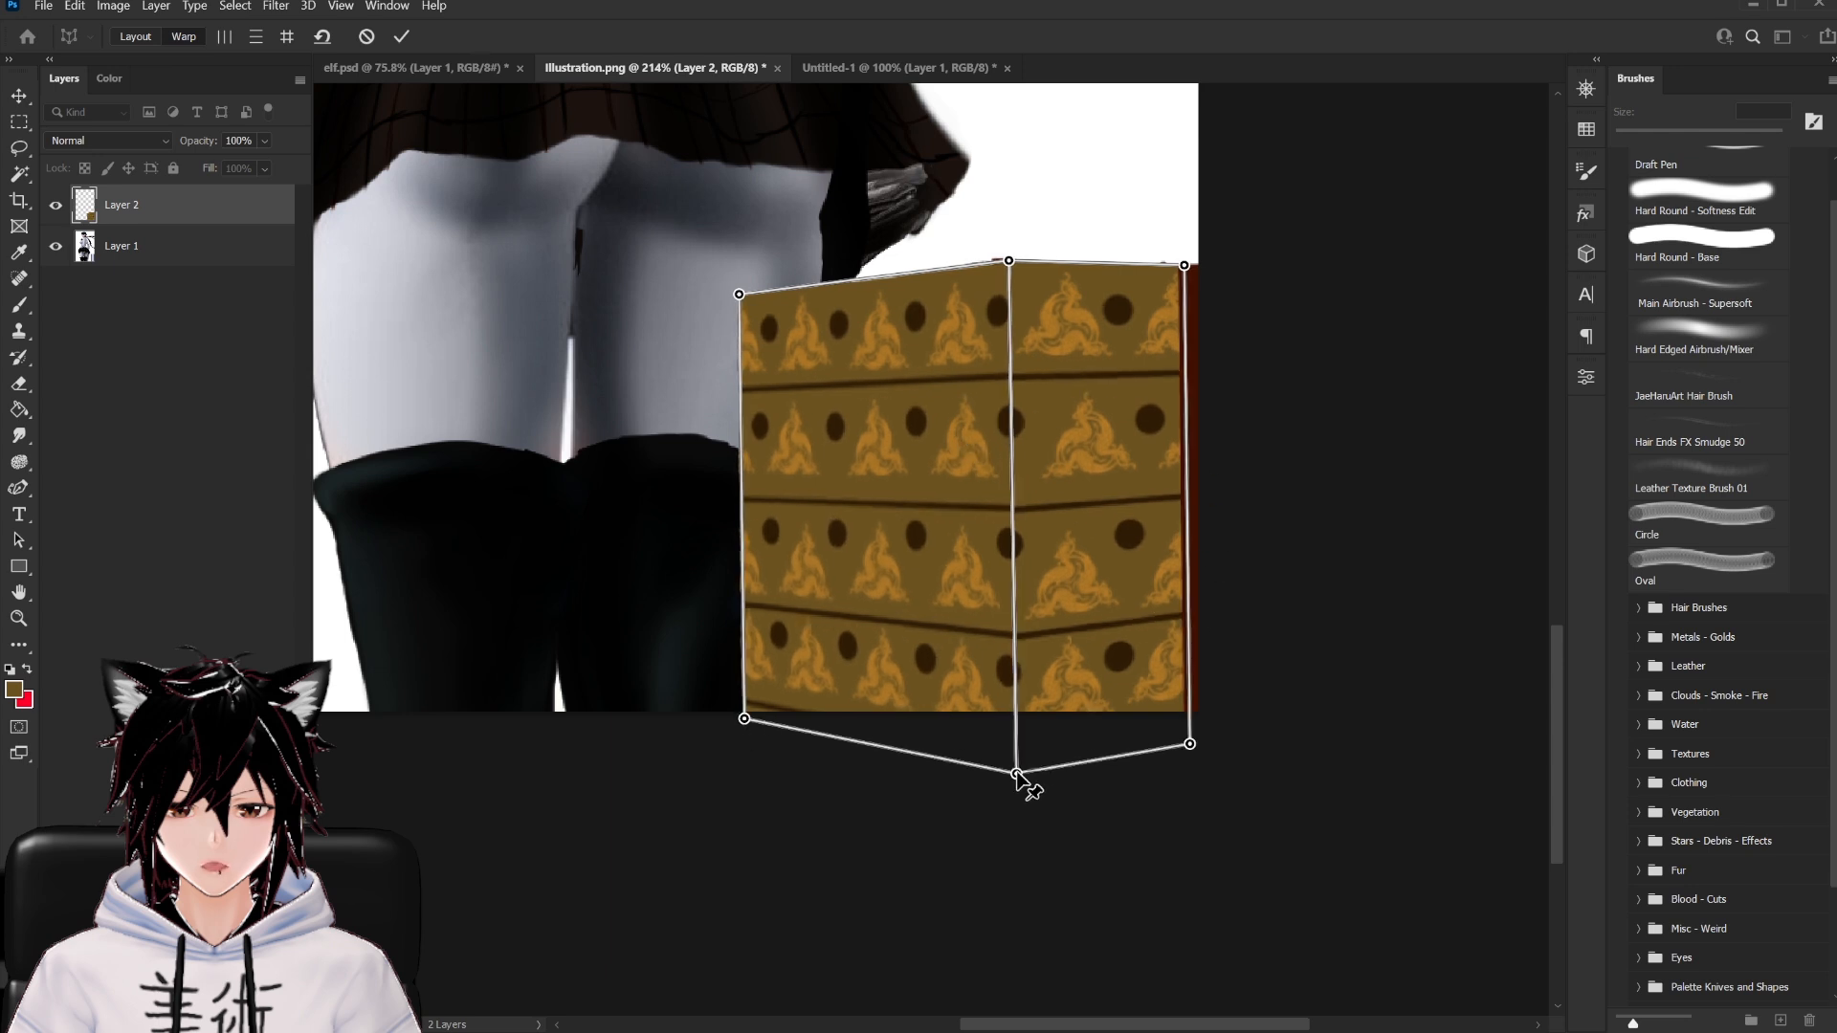
click(401, 36)
key(b)
click(287, 37)
click(251, 53)
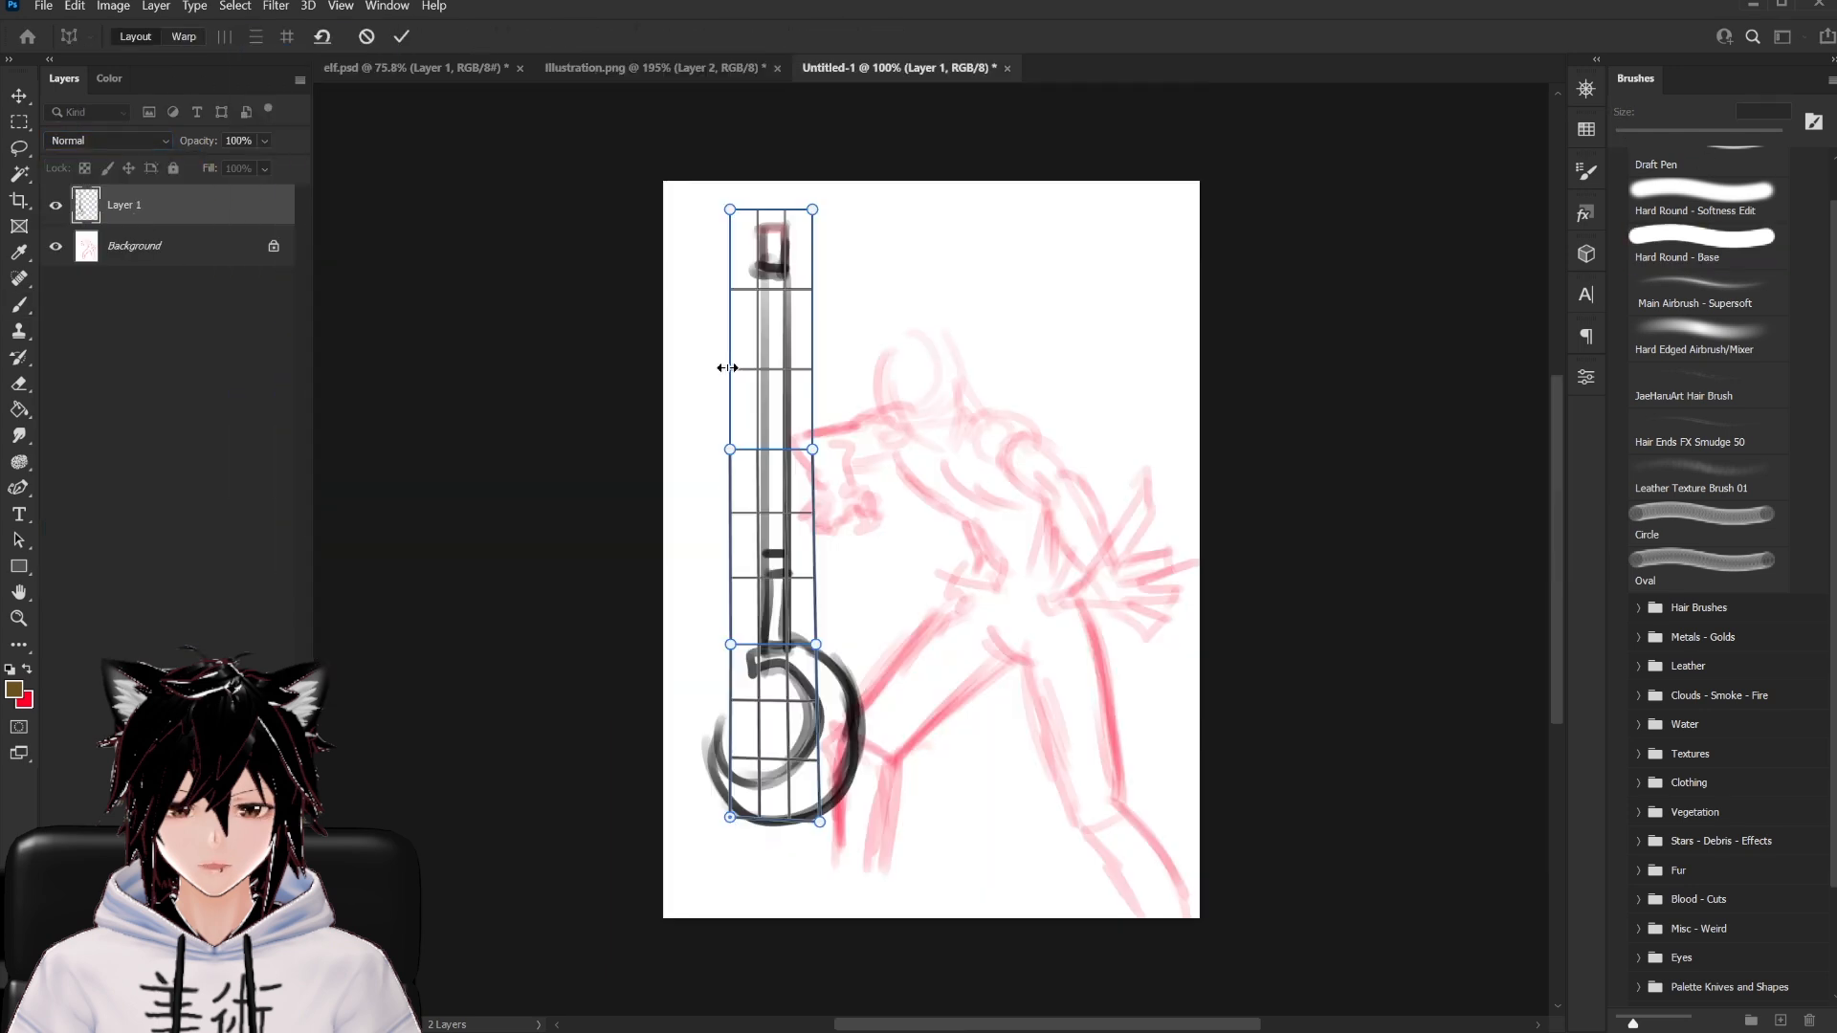
In Untitled-1, warp the three stacked quads to shorten the black weapon's handle and stretch its curved end toward the figure's legs
click(184, 36)
drag(809, 813, 1070, 706)
drag(830, 660, 970, 622)
drag(815, 452, 881, 507)
drag(740, 191, 732, 357)
mouse_move(805, 253)
mouse_down()
mouse_move(826, 375)
mouse_move(729, 444)
mouse_up()
drag(825, 368, 814, 442)
Move the lowest quad's corners to enlarge and tilt the weapon's curved end across the figure's legs
drag(744, 643, 792, 610)
drag(728, 802, 805, 770)
drag(1071, 715, 1122, 743)
drag(806, 770, 855, 816)
drag(952, 594, 984, 600)
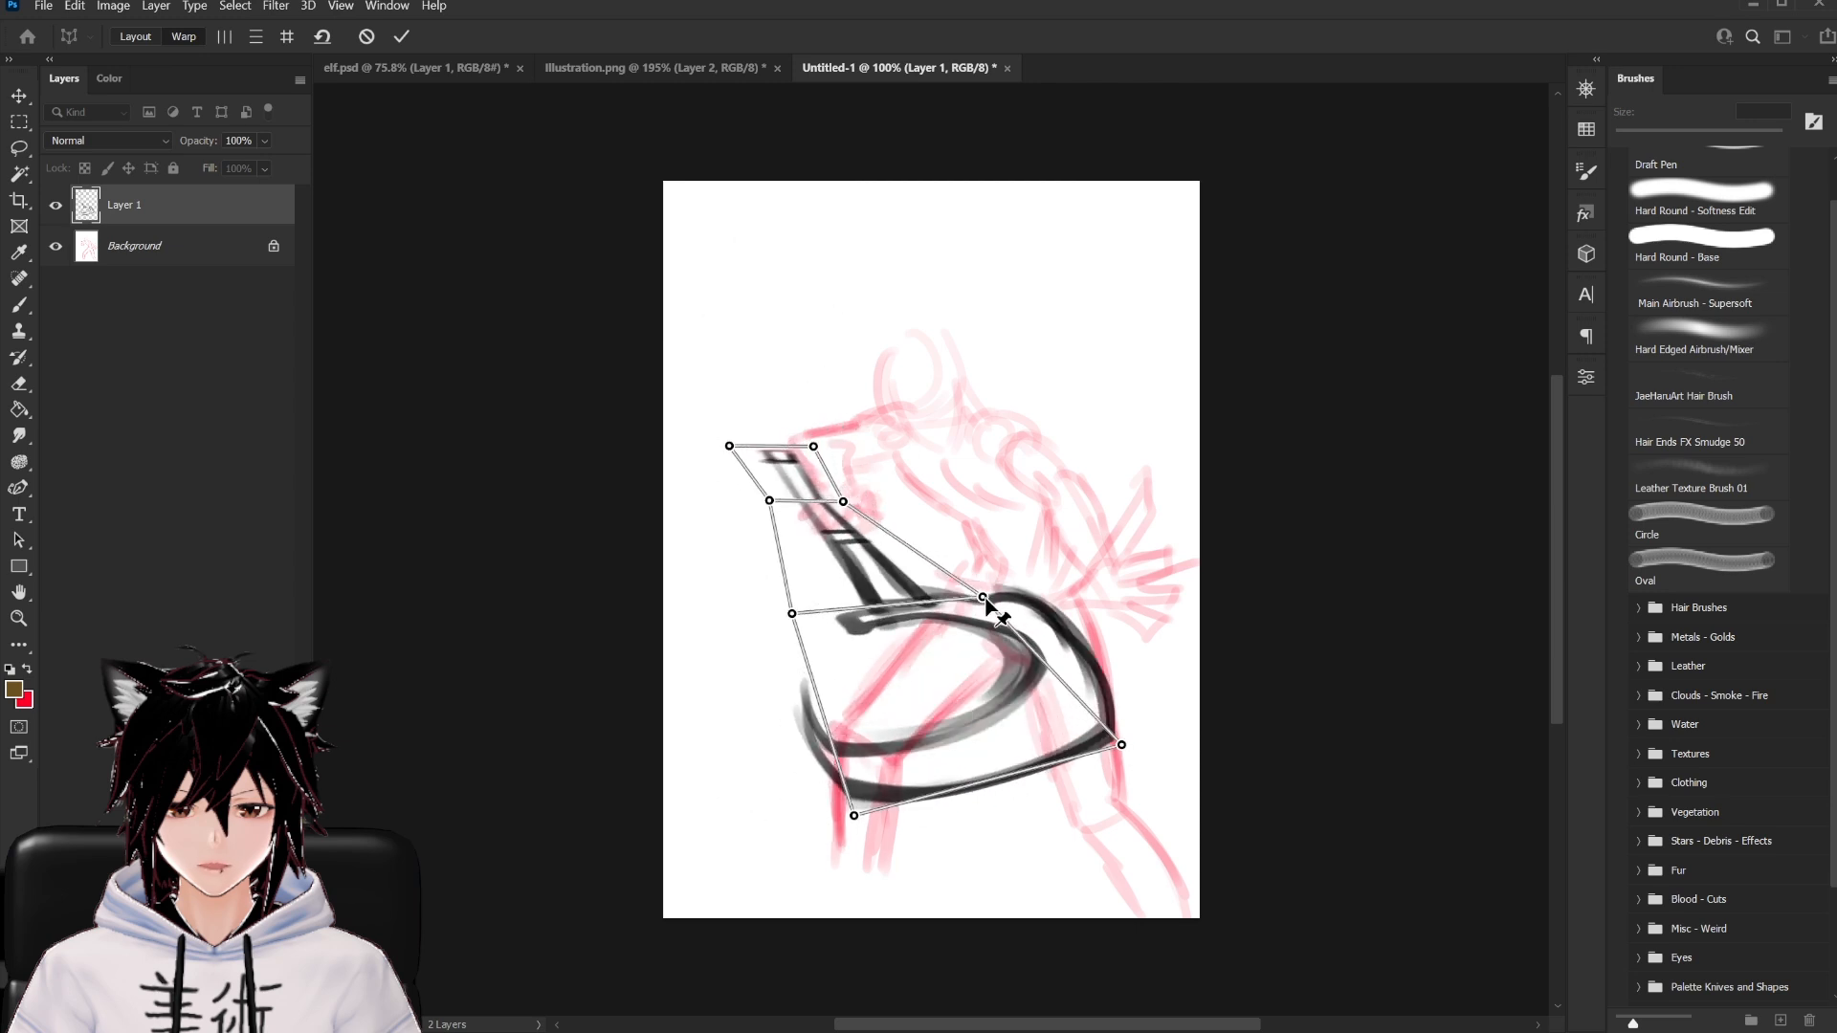
Fine-tune the quad joints along the weapon's handle to smooth its foreshortening toward the figure's hand
drag(792, 610, 807, 655)
drag(814, 445, 811, 439)
drag(769, 505, 778, 541)
drag(845, 499, 881, 554)
drag(812, 437, 832, 469)
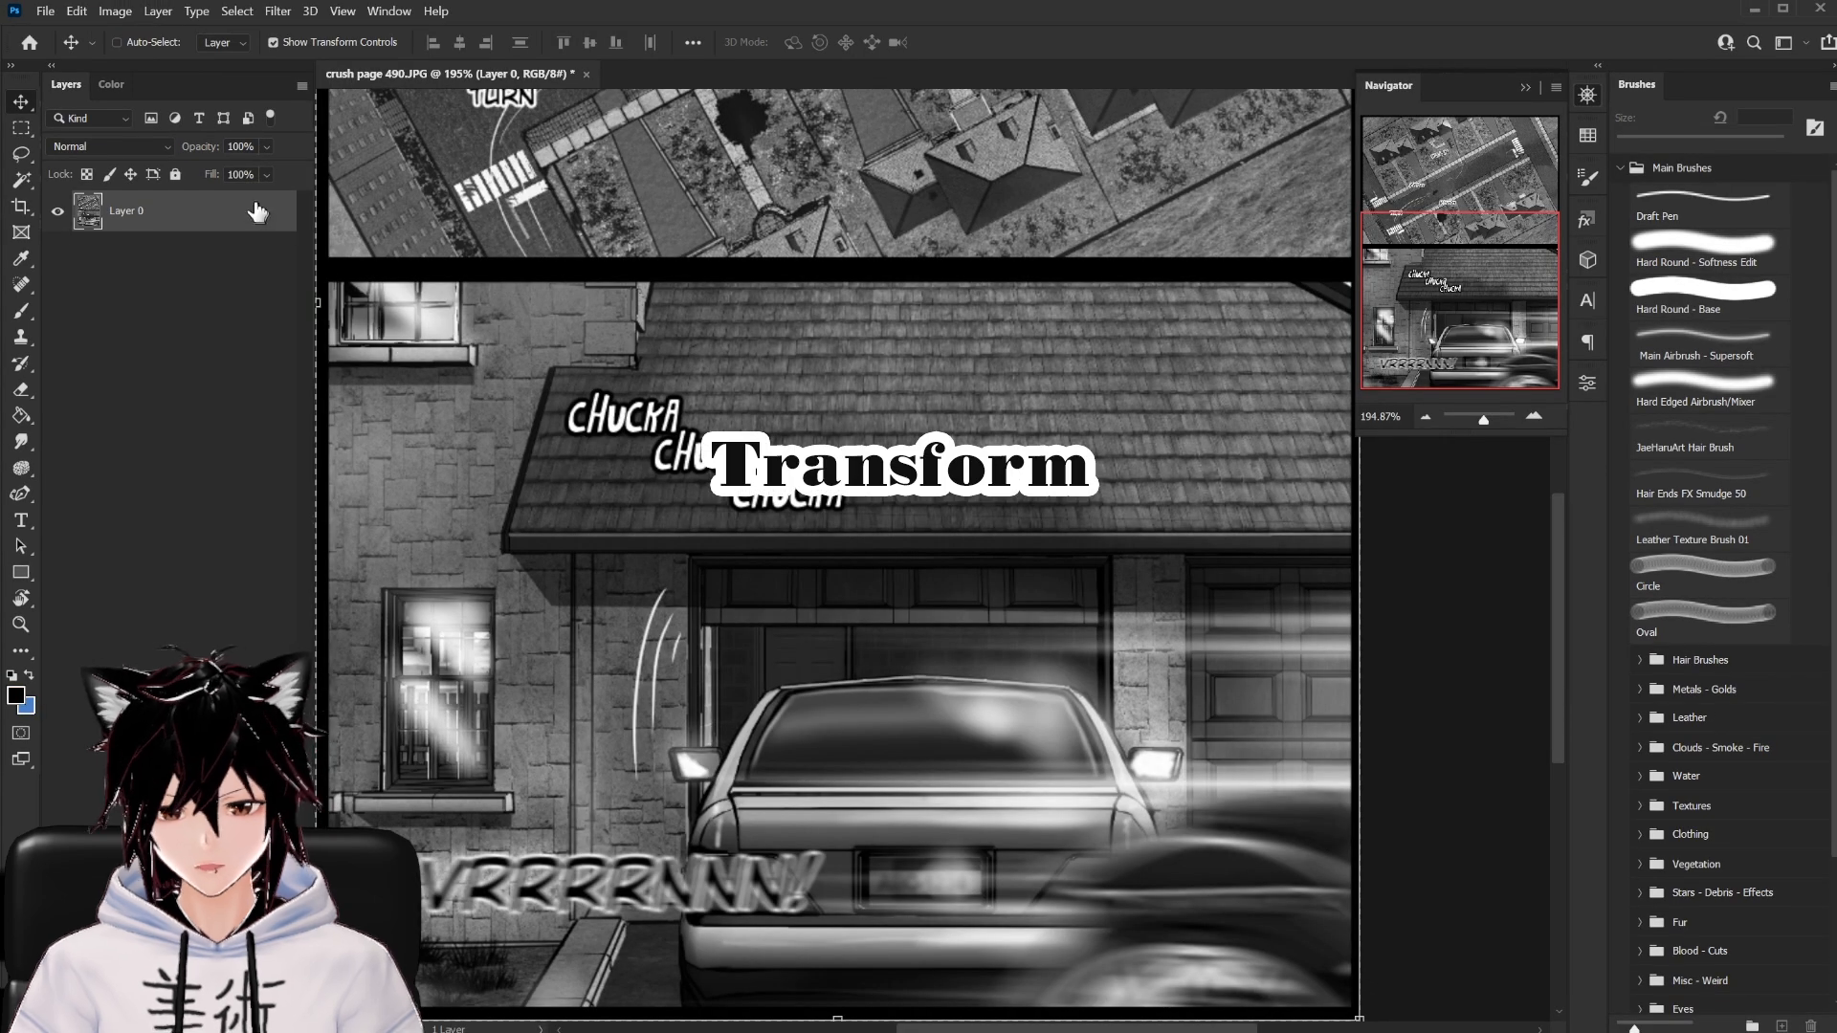
Show where the Transform commands are for Layer 0 of crush page 490.JPG
click(73, 14)
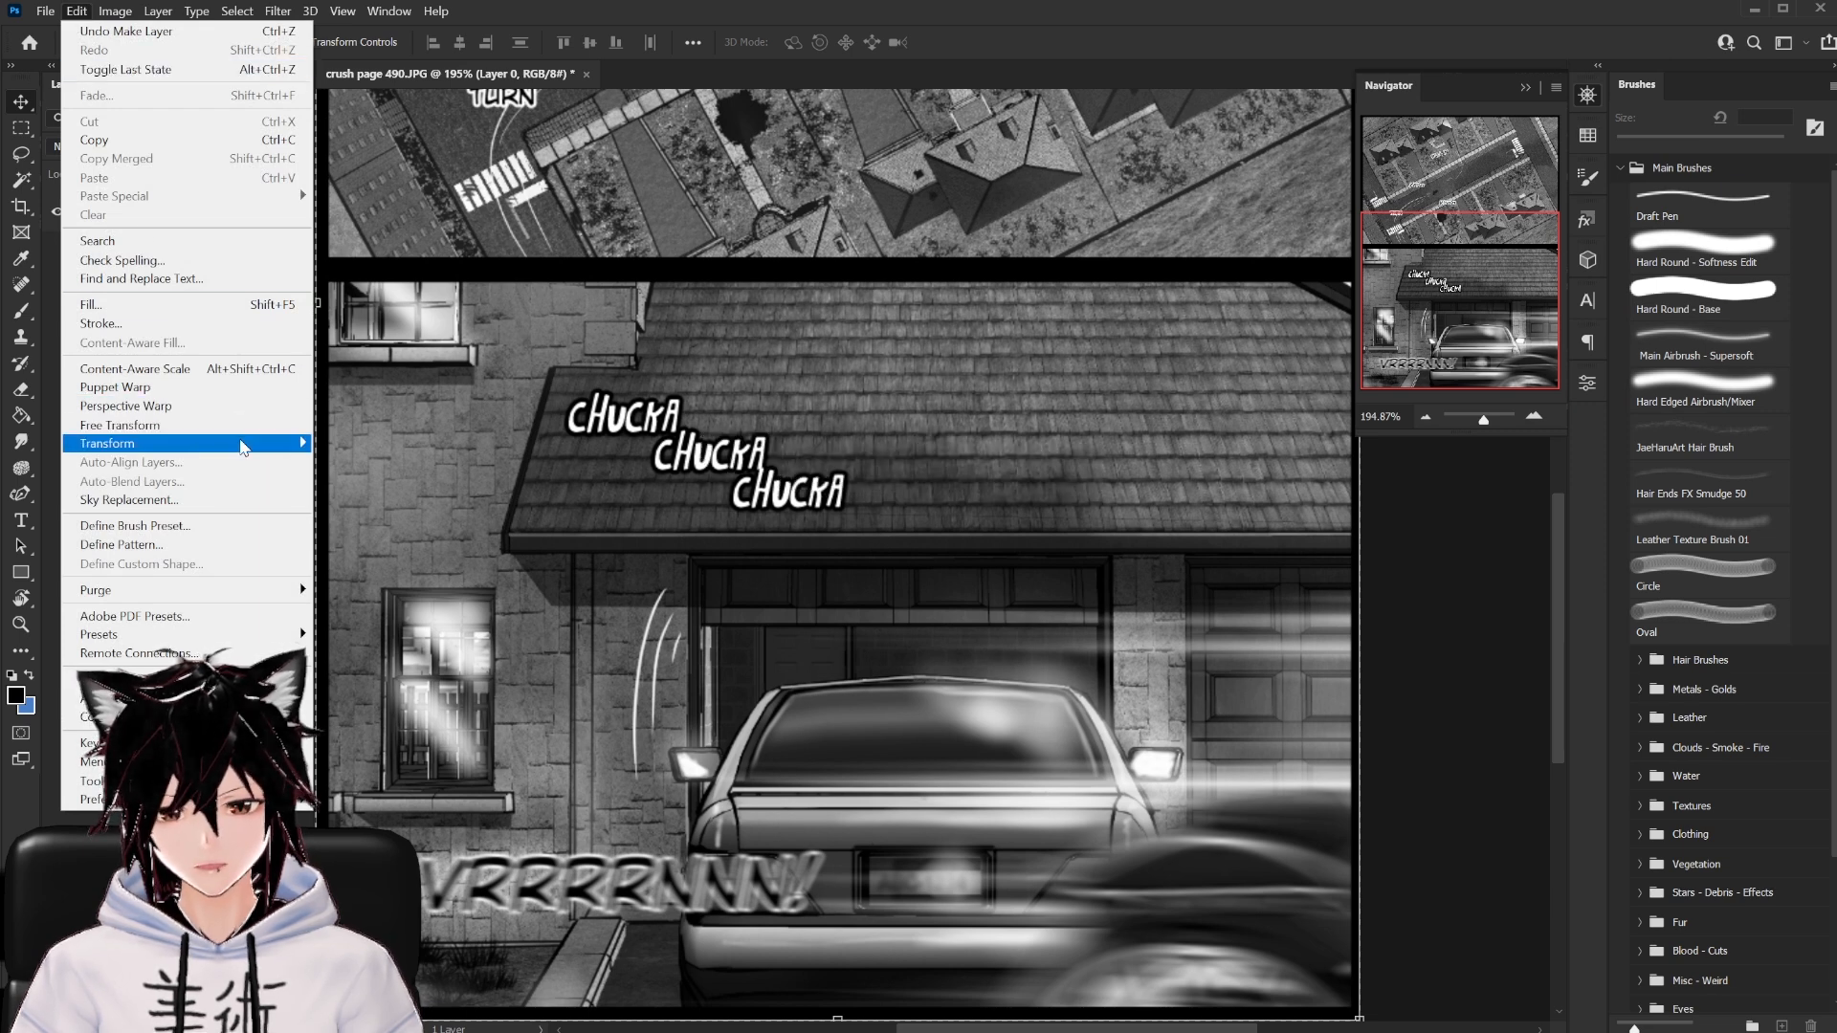
mouse_move(243, 447)
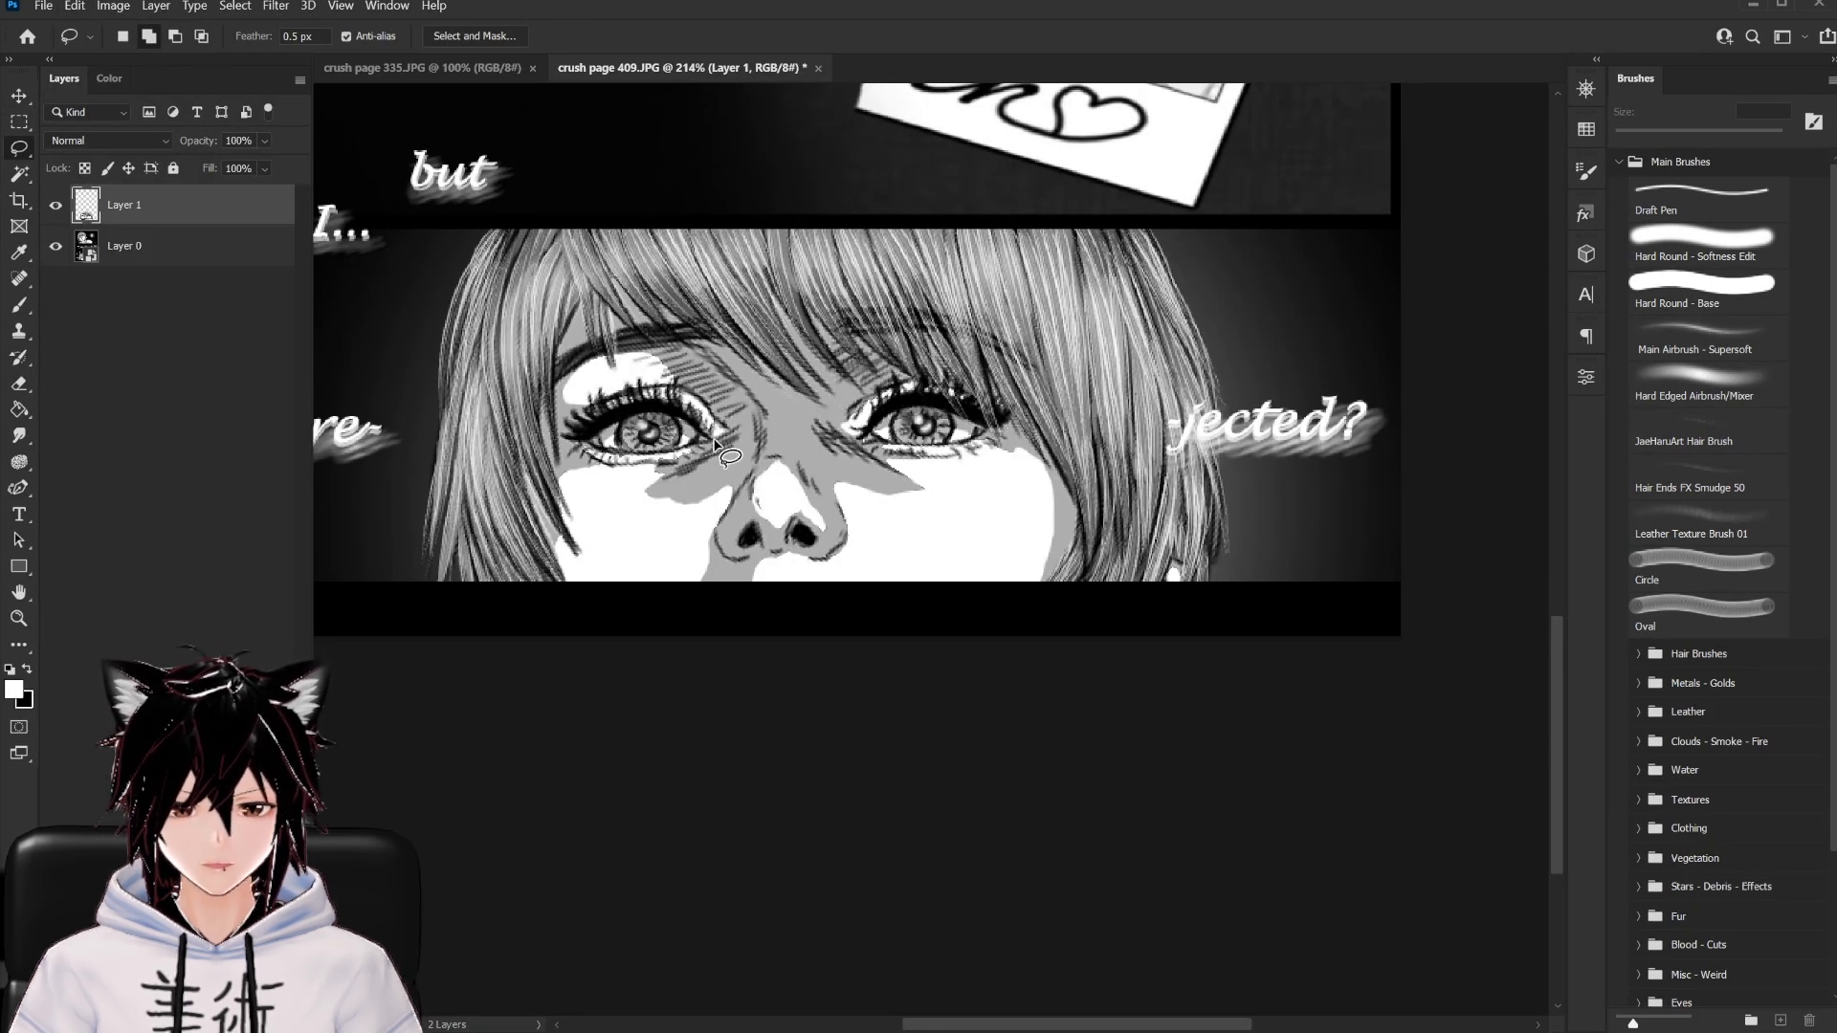
Start a Warp transform on the face in Layer 1 and set the warp grid to 5 x 5
key(ctrl+t)
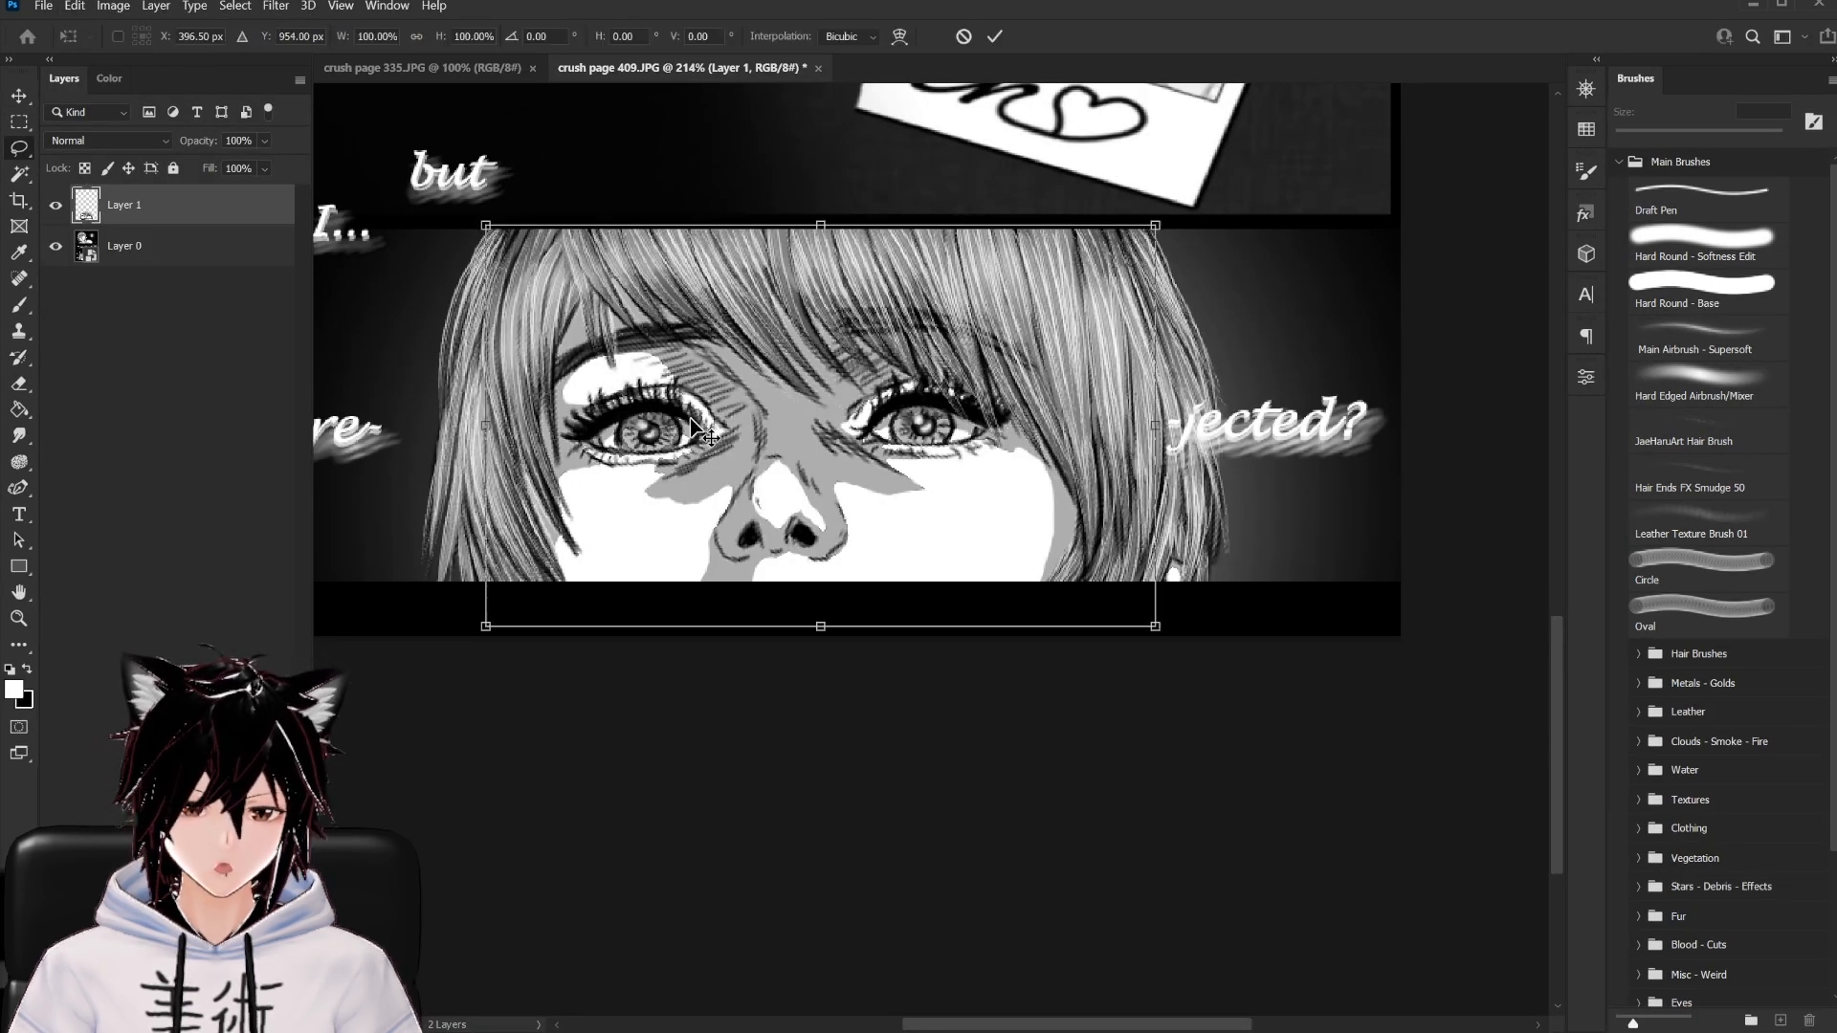
right_click(738, 381)
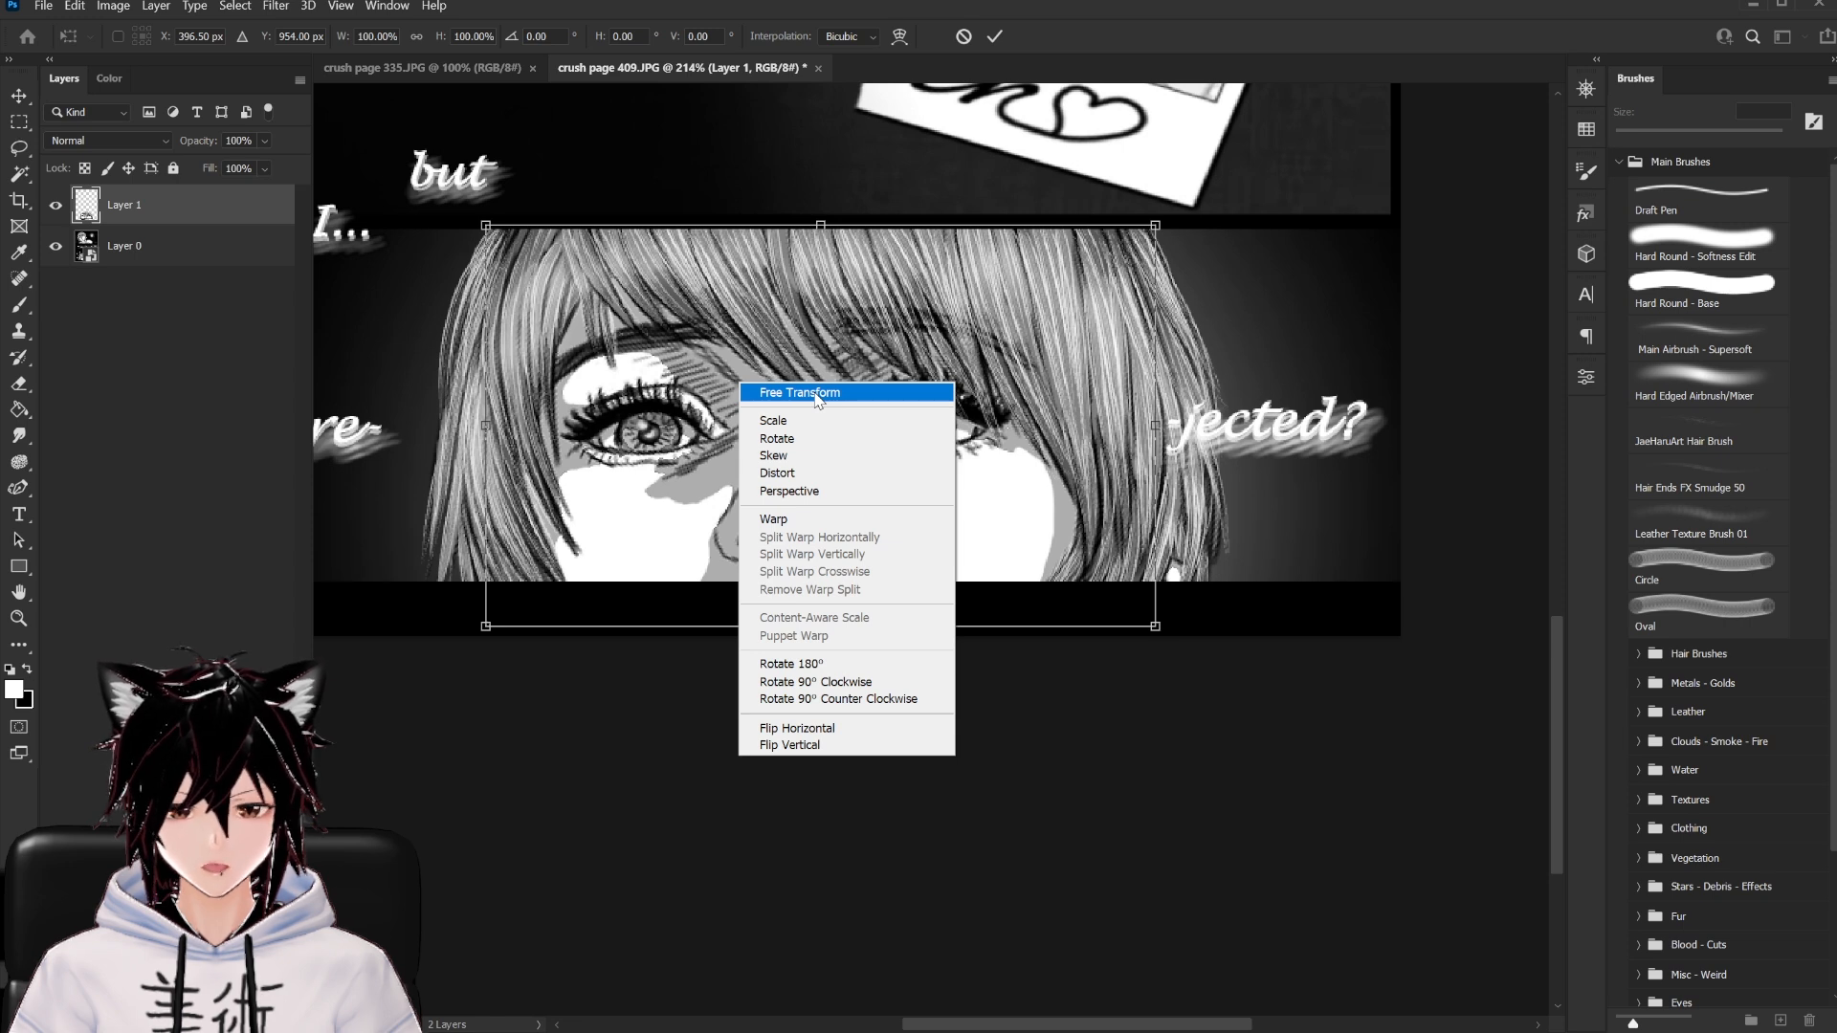
click(775, 522)
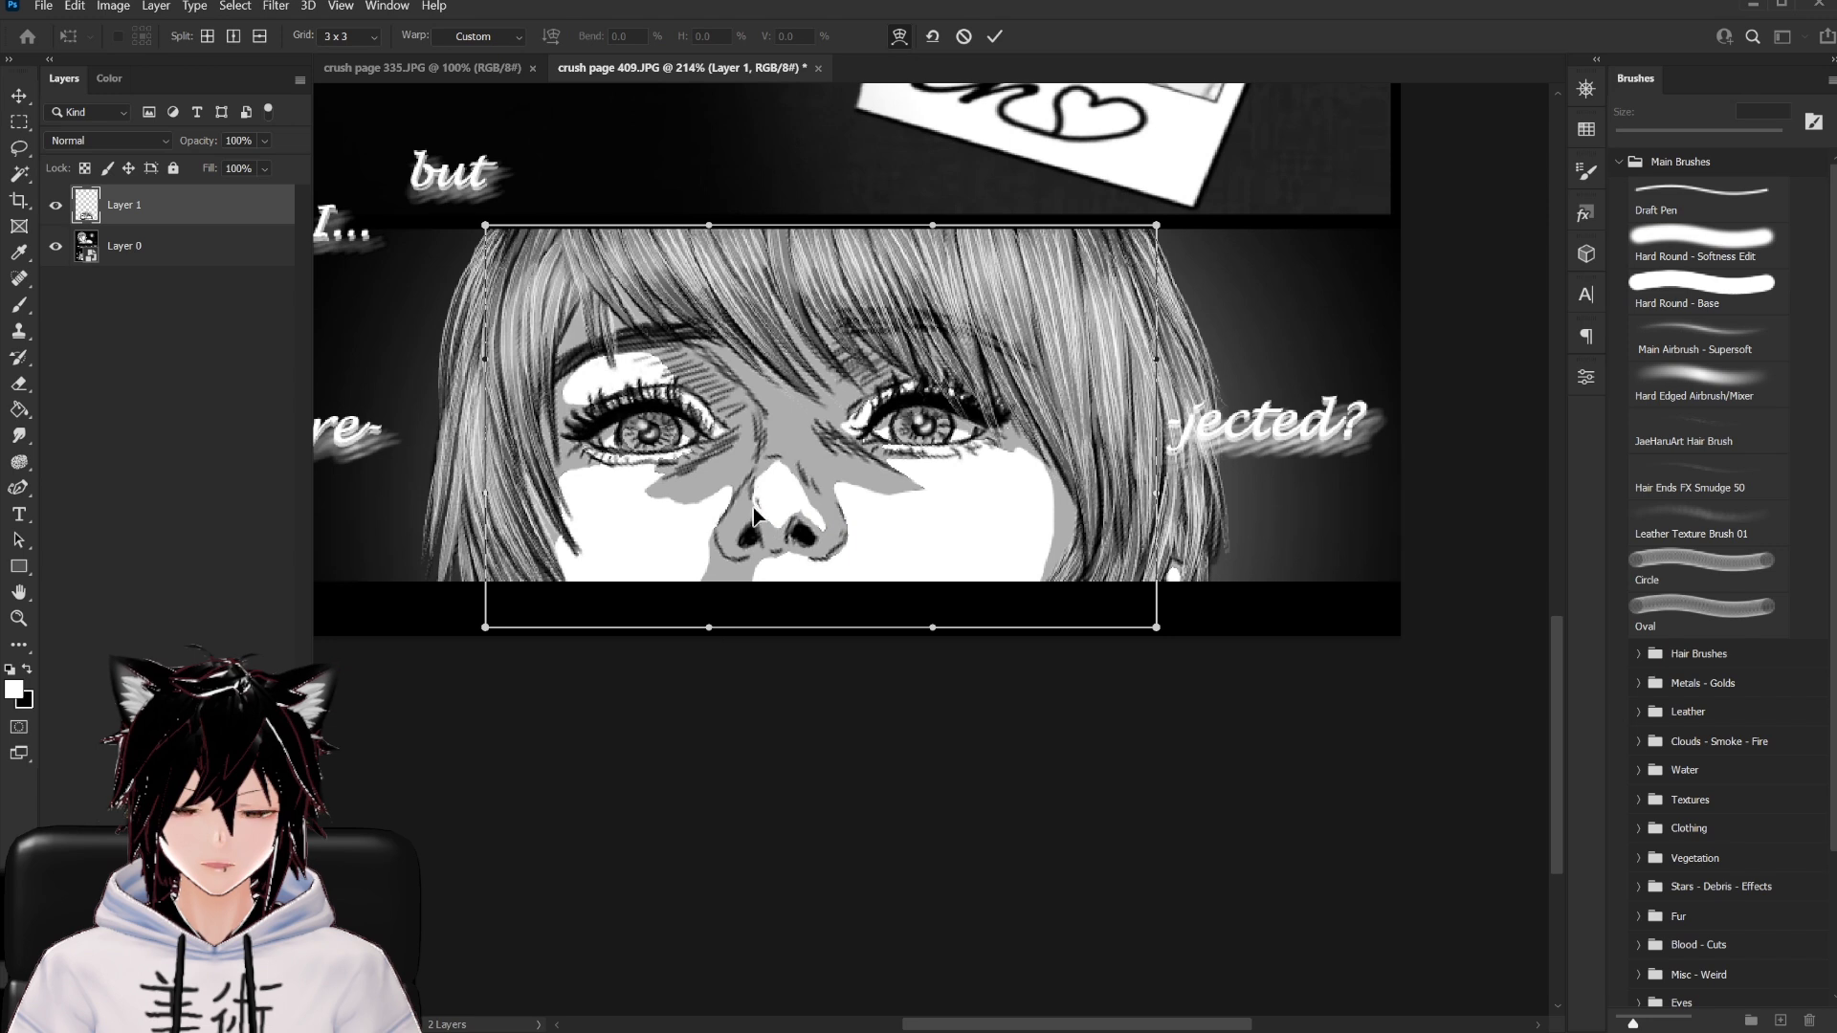
click(374, 38)
click(368, 120)
click(374, 43)
click(371, 135)
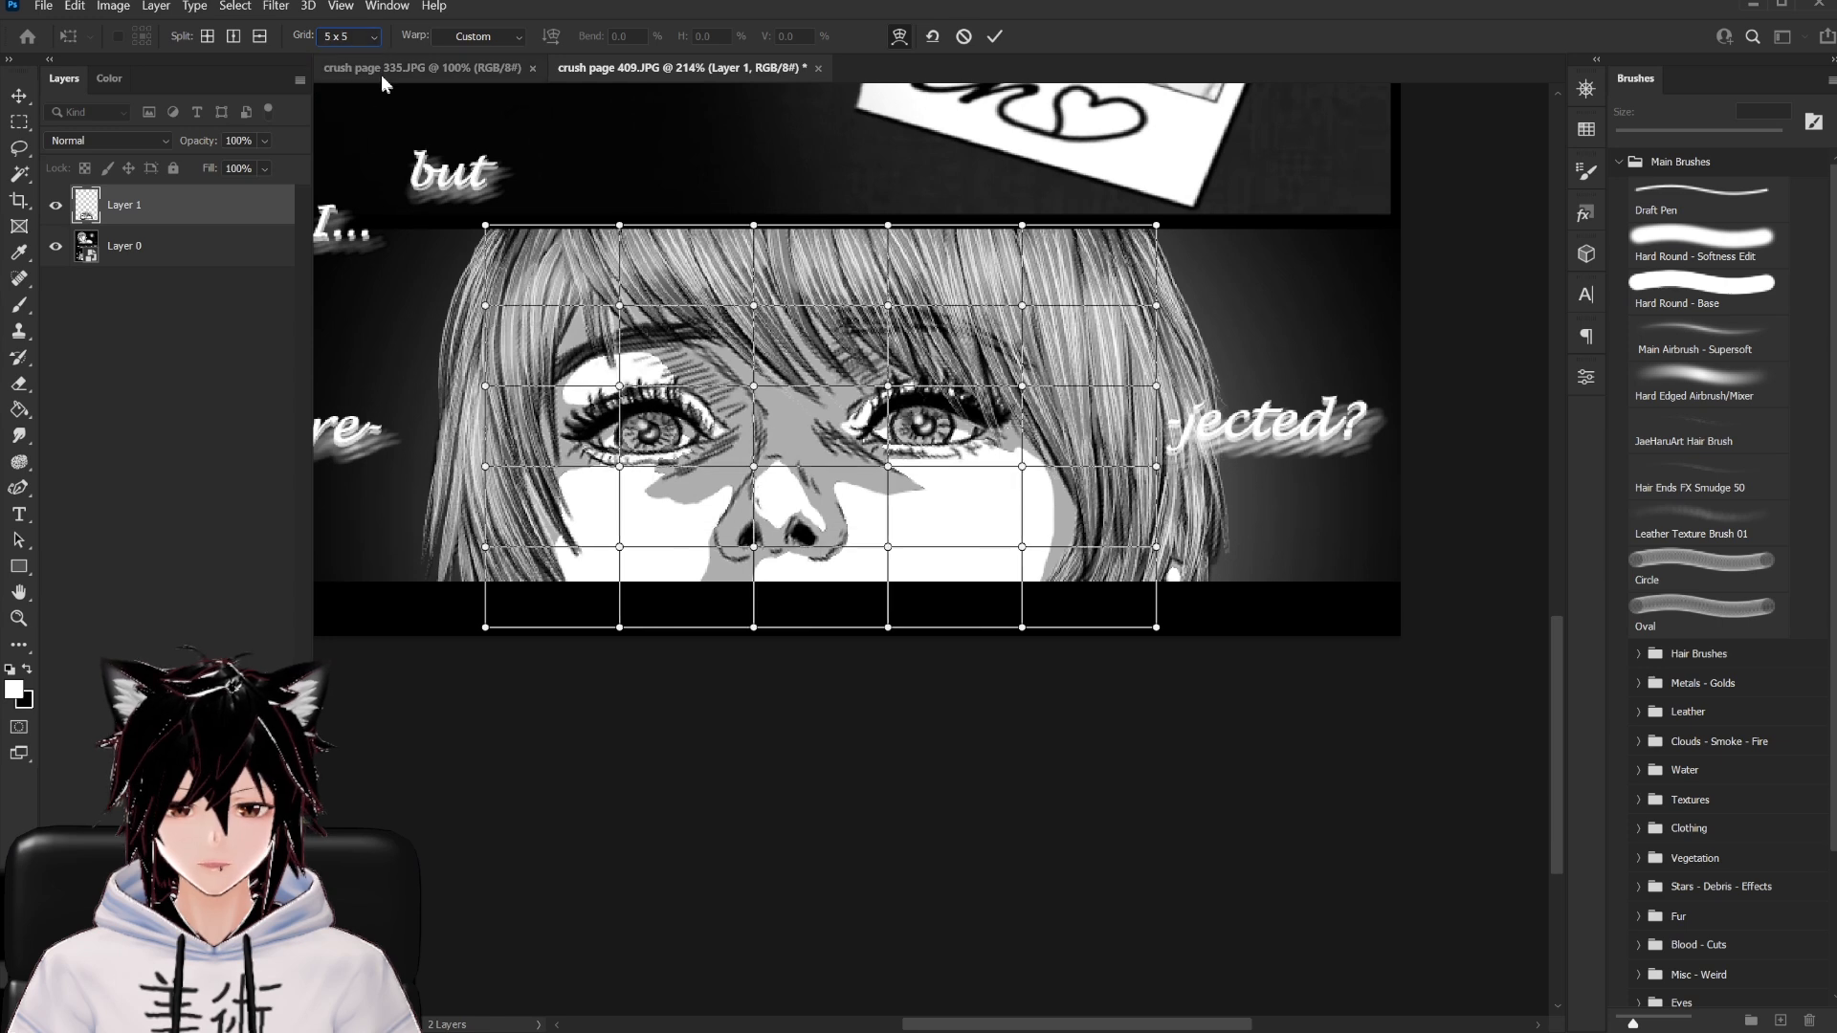
Set the face's warp grid back to Default and add crossing split lines at the nose
click(371, 38)
click(370, 88)
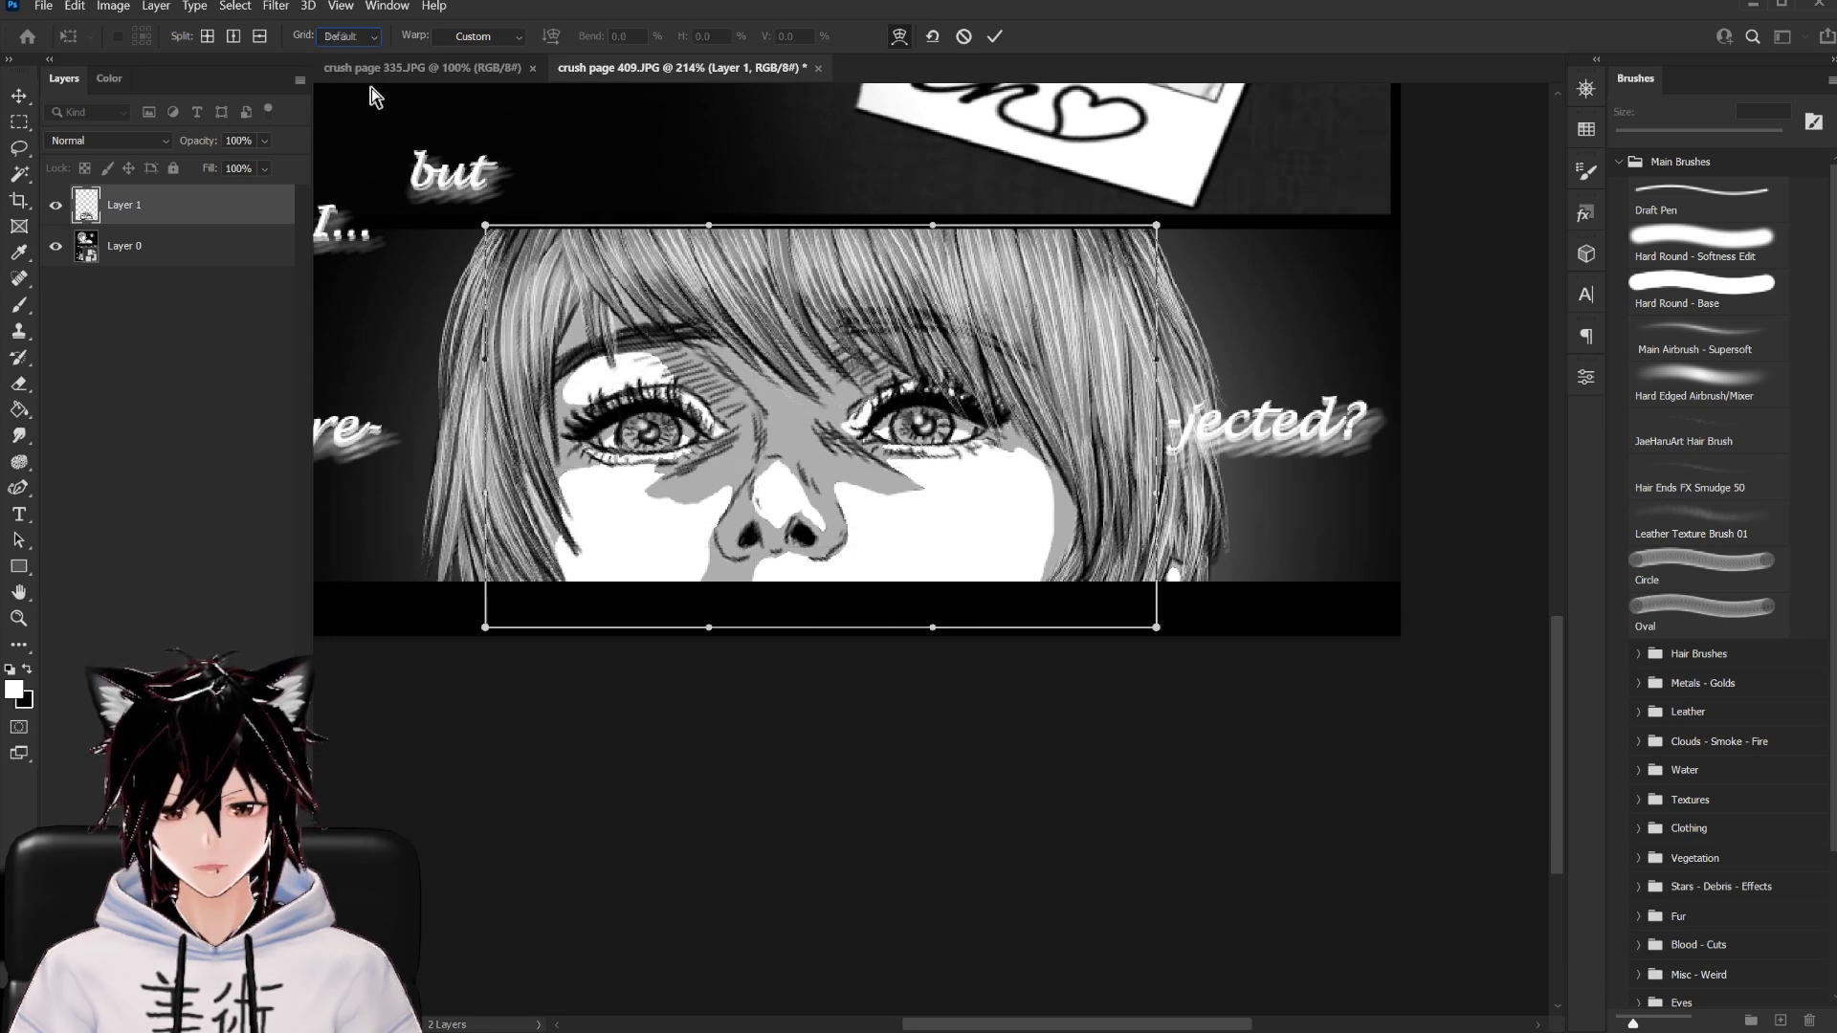
click(233, 38)
click(777, 383)
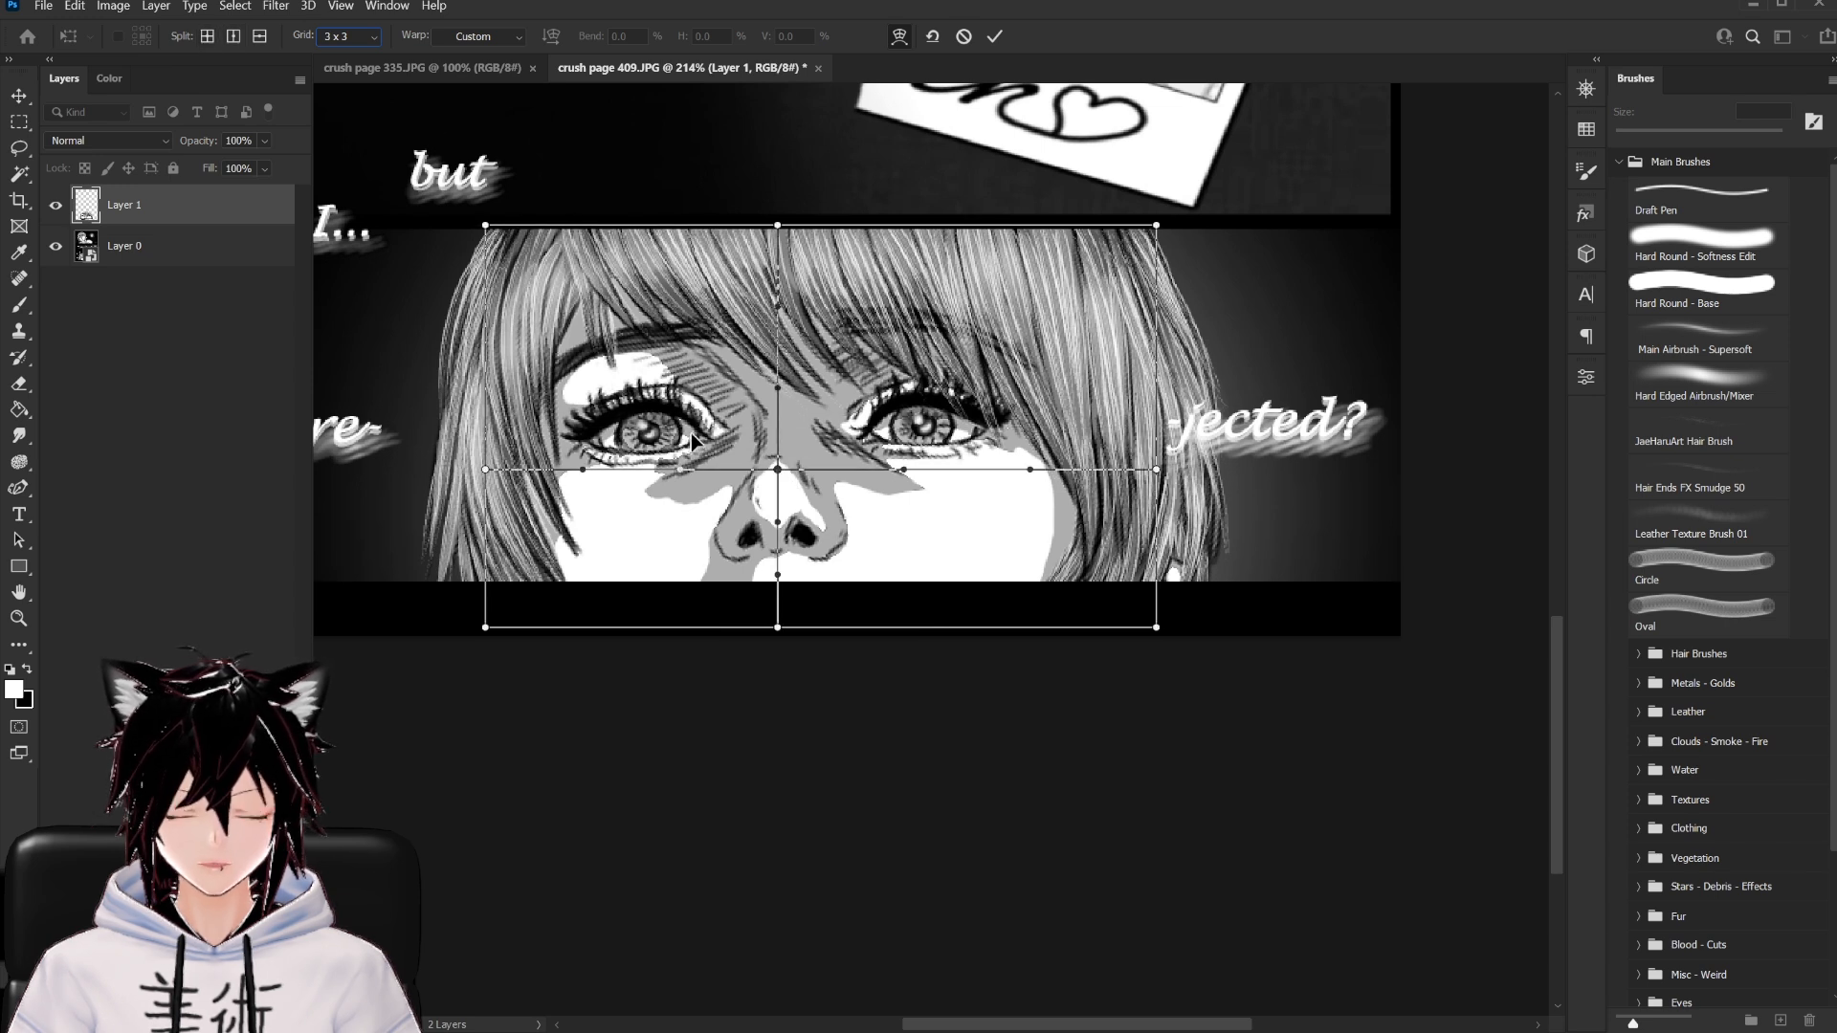
Bend the face by raising the warp's nose point and bottom centre and lowering both side points
mouse_move(778, 470)
mouse_down()
mouse_move(776, 424)
mouse_move(775, 441)
mouse_up()
drag(485, 469, 495, 487)
drag(1156, 469, 1156, 495)
drag(775, 629, 779, 593)
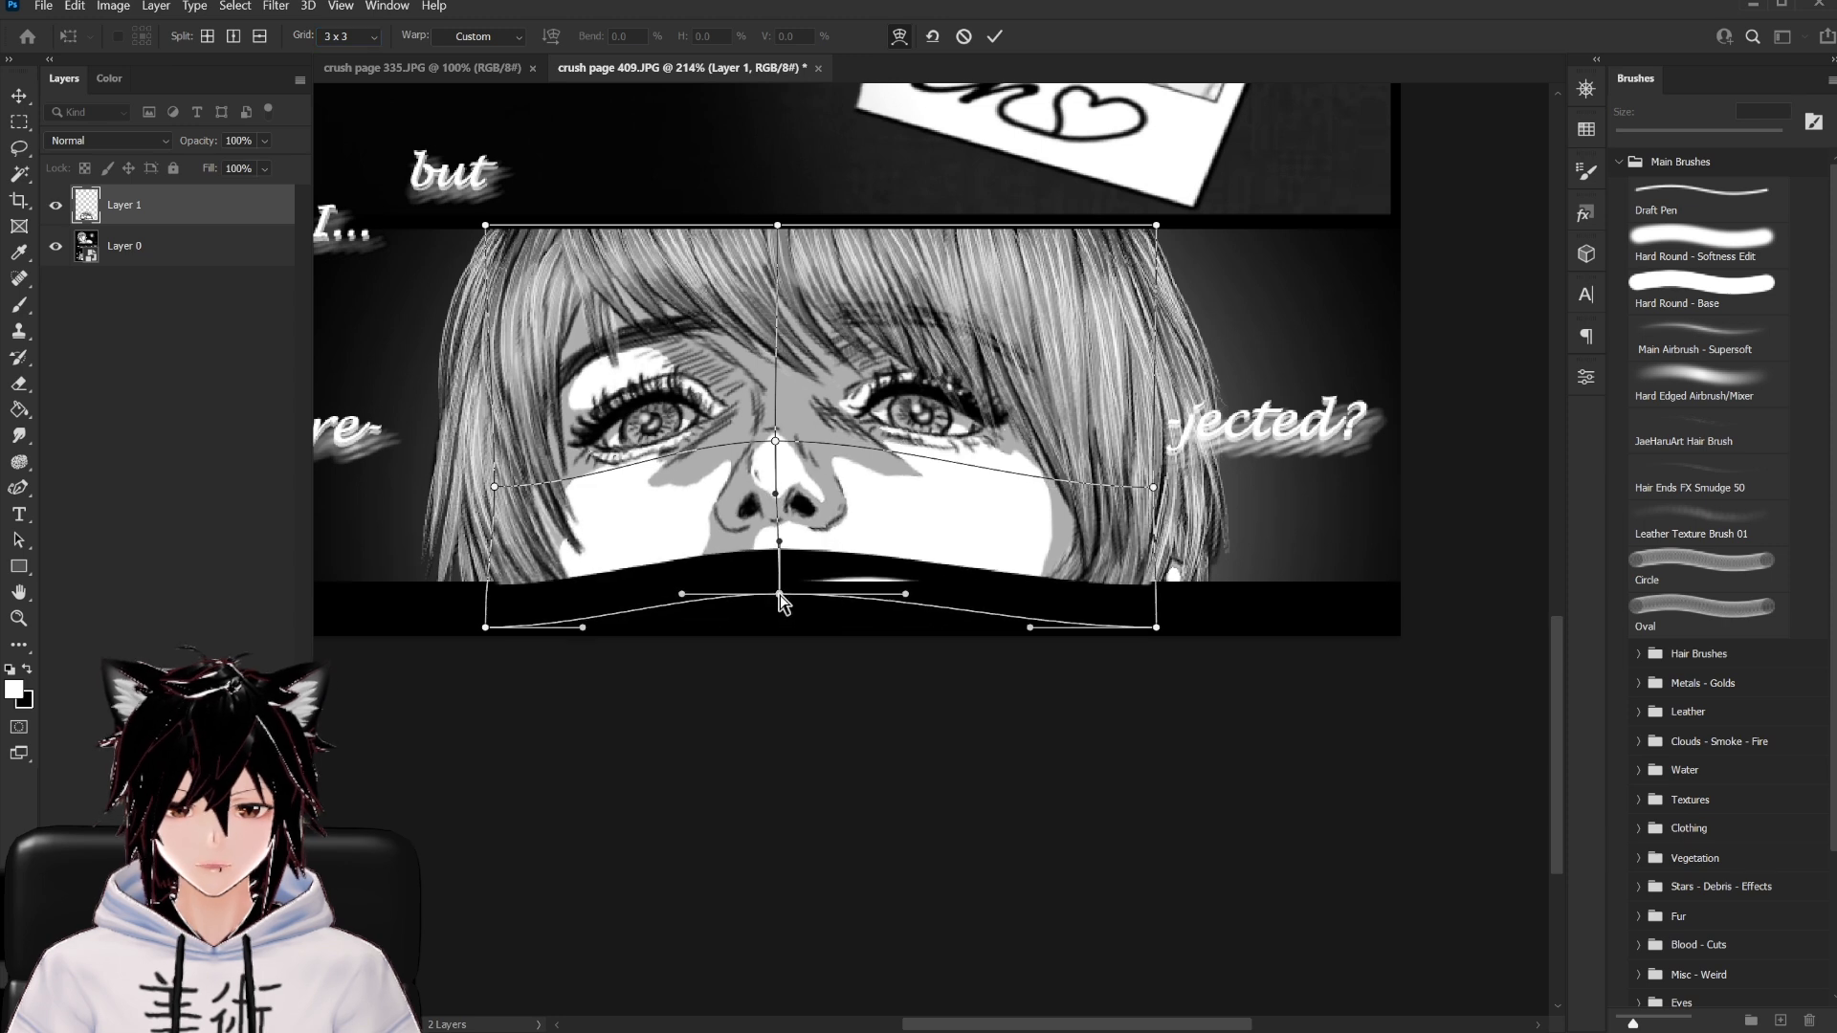
Apply the Bulge warp preset to the face and add vertical split lines near the nose and both eyes
click(517, 38)
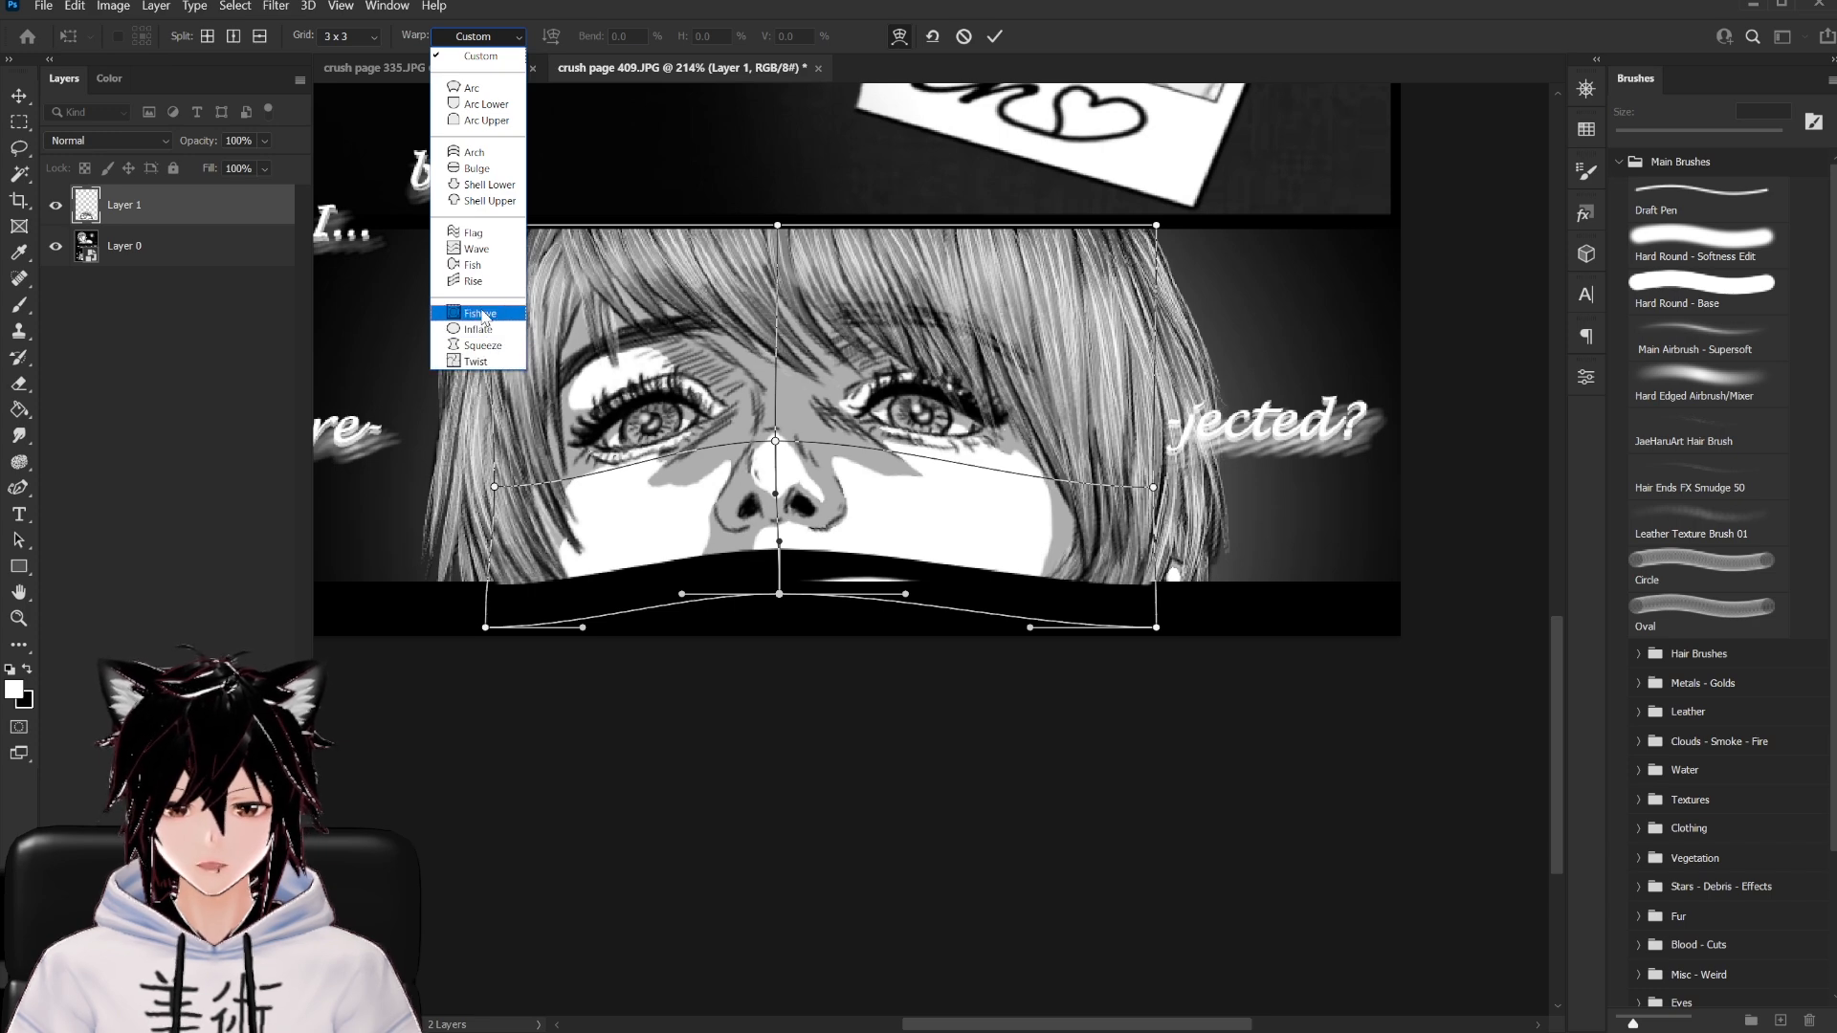
click(476, 168)
click(783, 492)
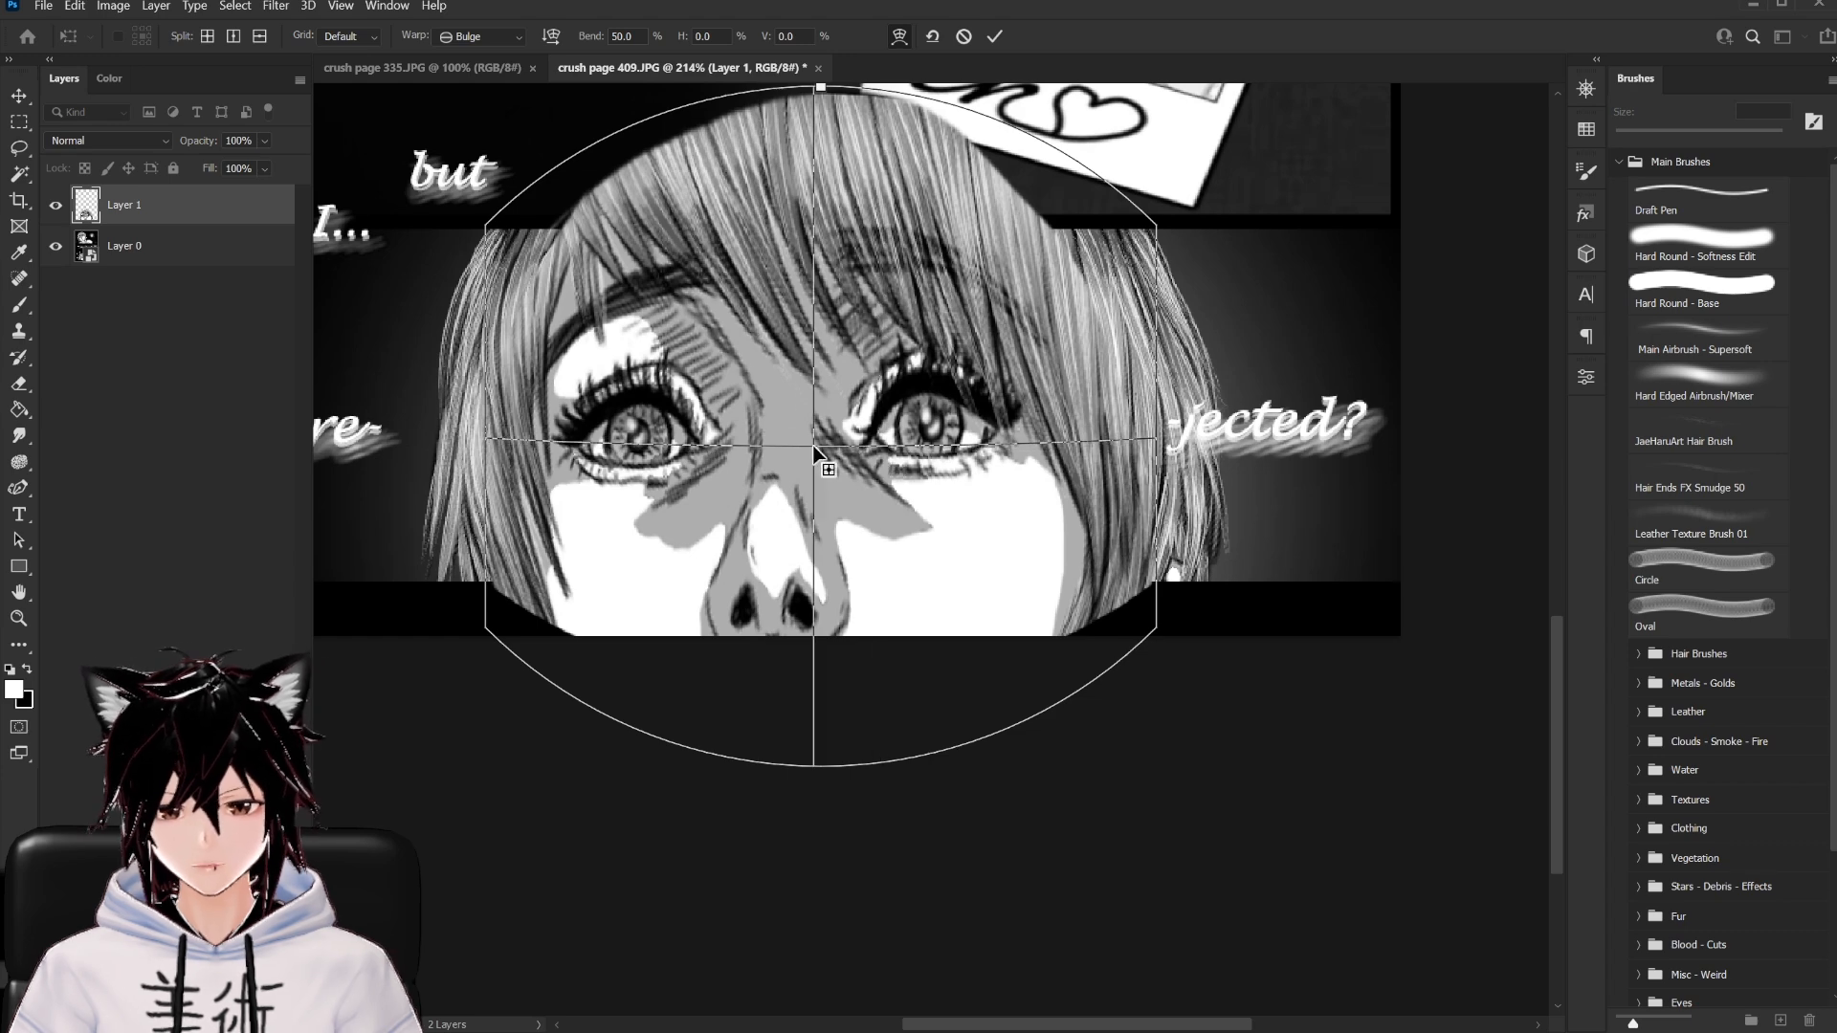
click(668, 449)
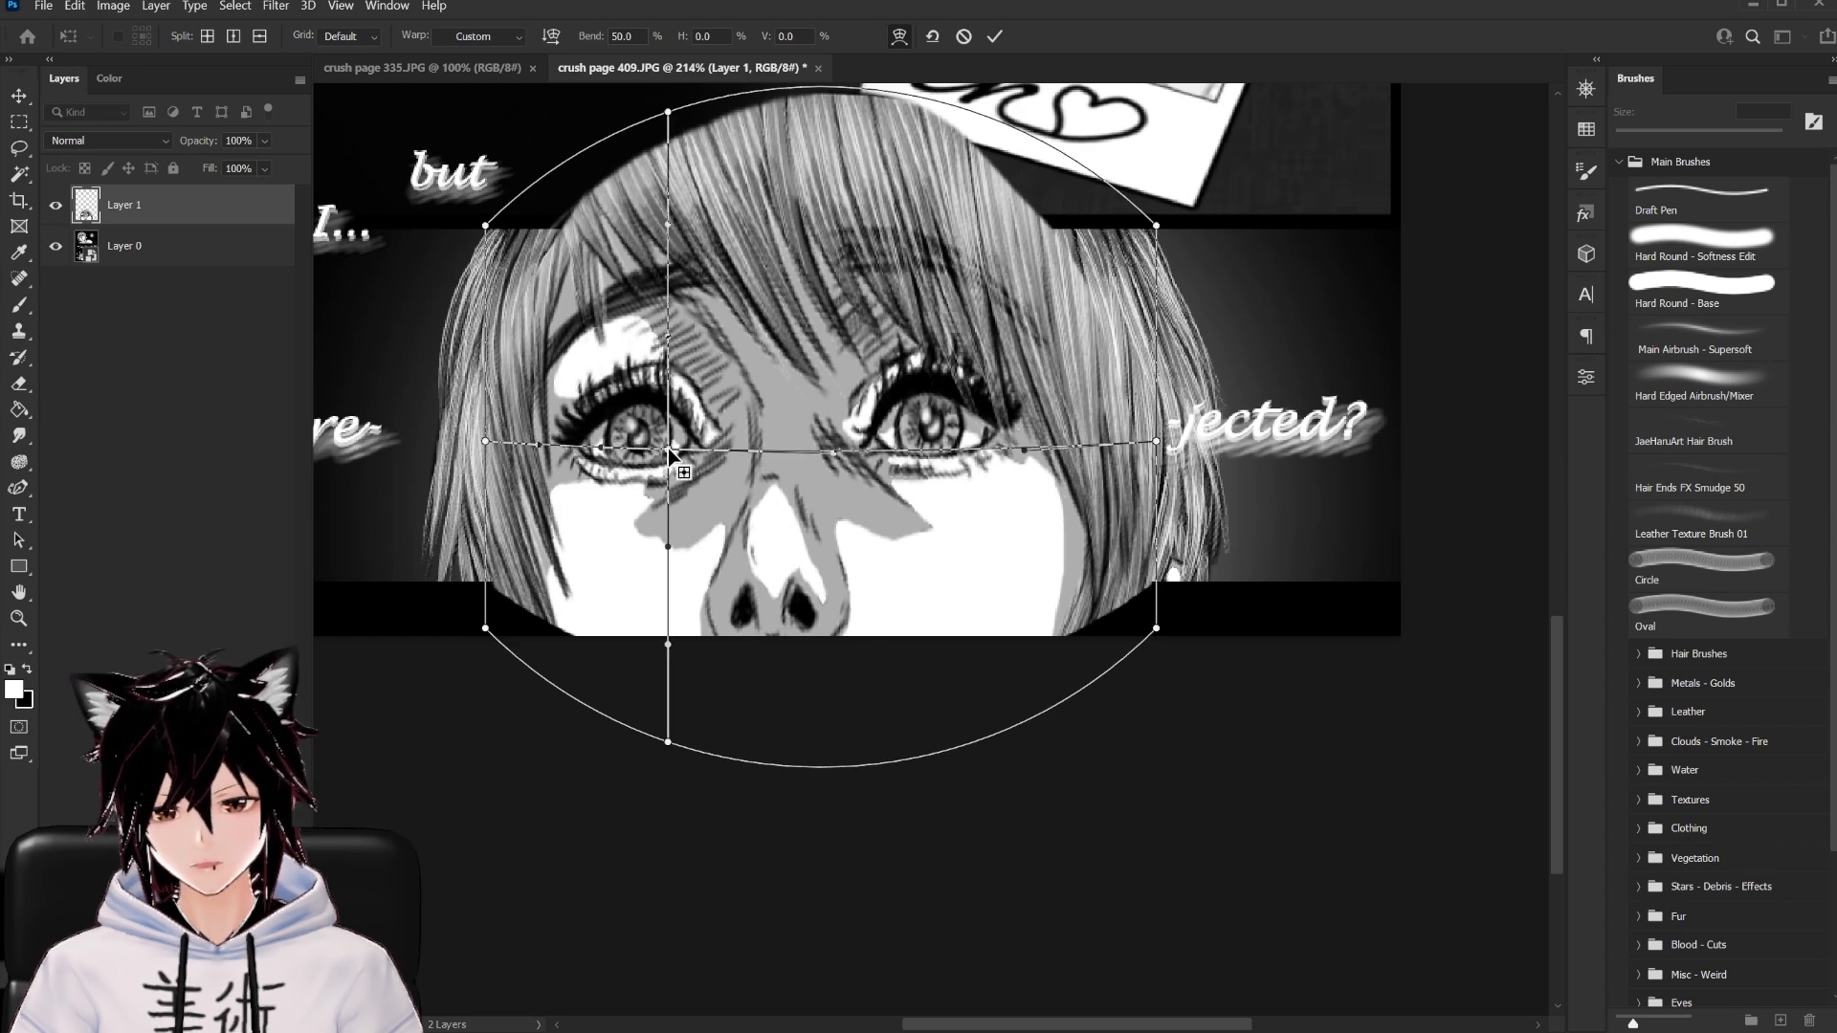
click(961, 450)
Lift the warp points around the nose and eyes, and shape a second horizontal split line below the eyes
drag(668, 449, 773, 406)
drag(891, 434, 890, 407)
drag(983, 327, 1003, 327)
alt+click(783, 540)
drag(784, 540, 784, 490)
click(969, 545)
drag(907, 545, 903, 583)
drag(672, 585, 687, 590)
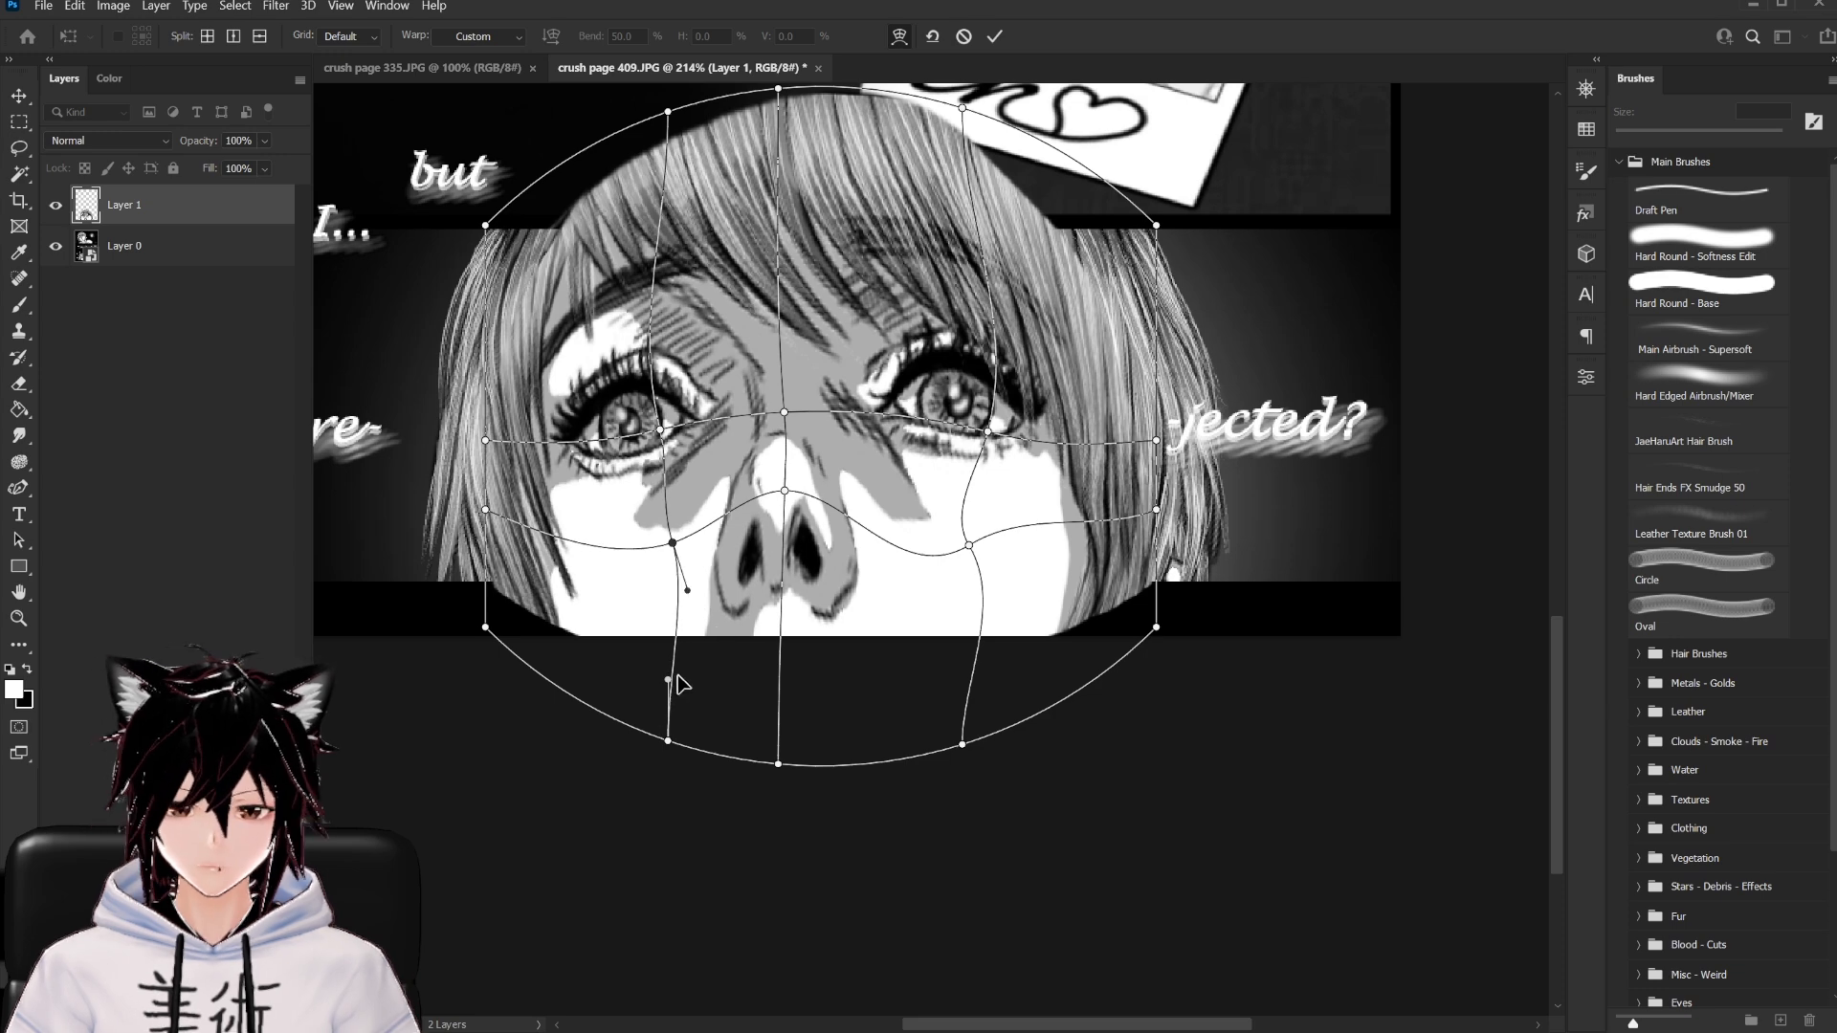
Curve the warp lines outward below the cheeks and pull the two points beside the right cheek inward
drag(668, 678, 627, 650)
drag(974, 680, 1008, 671)
drag(1156, 509, 1131, 551)
drag(1156, 440, 1136, 455)
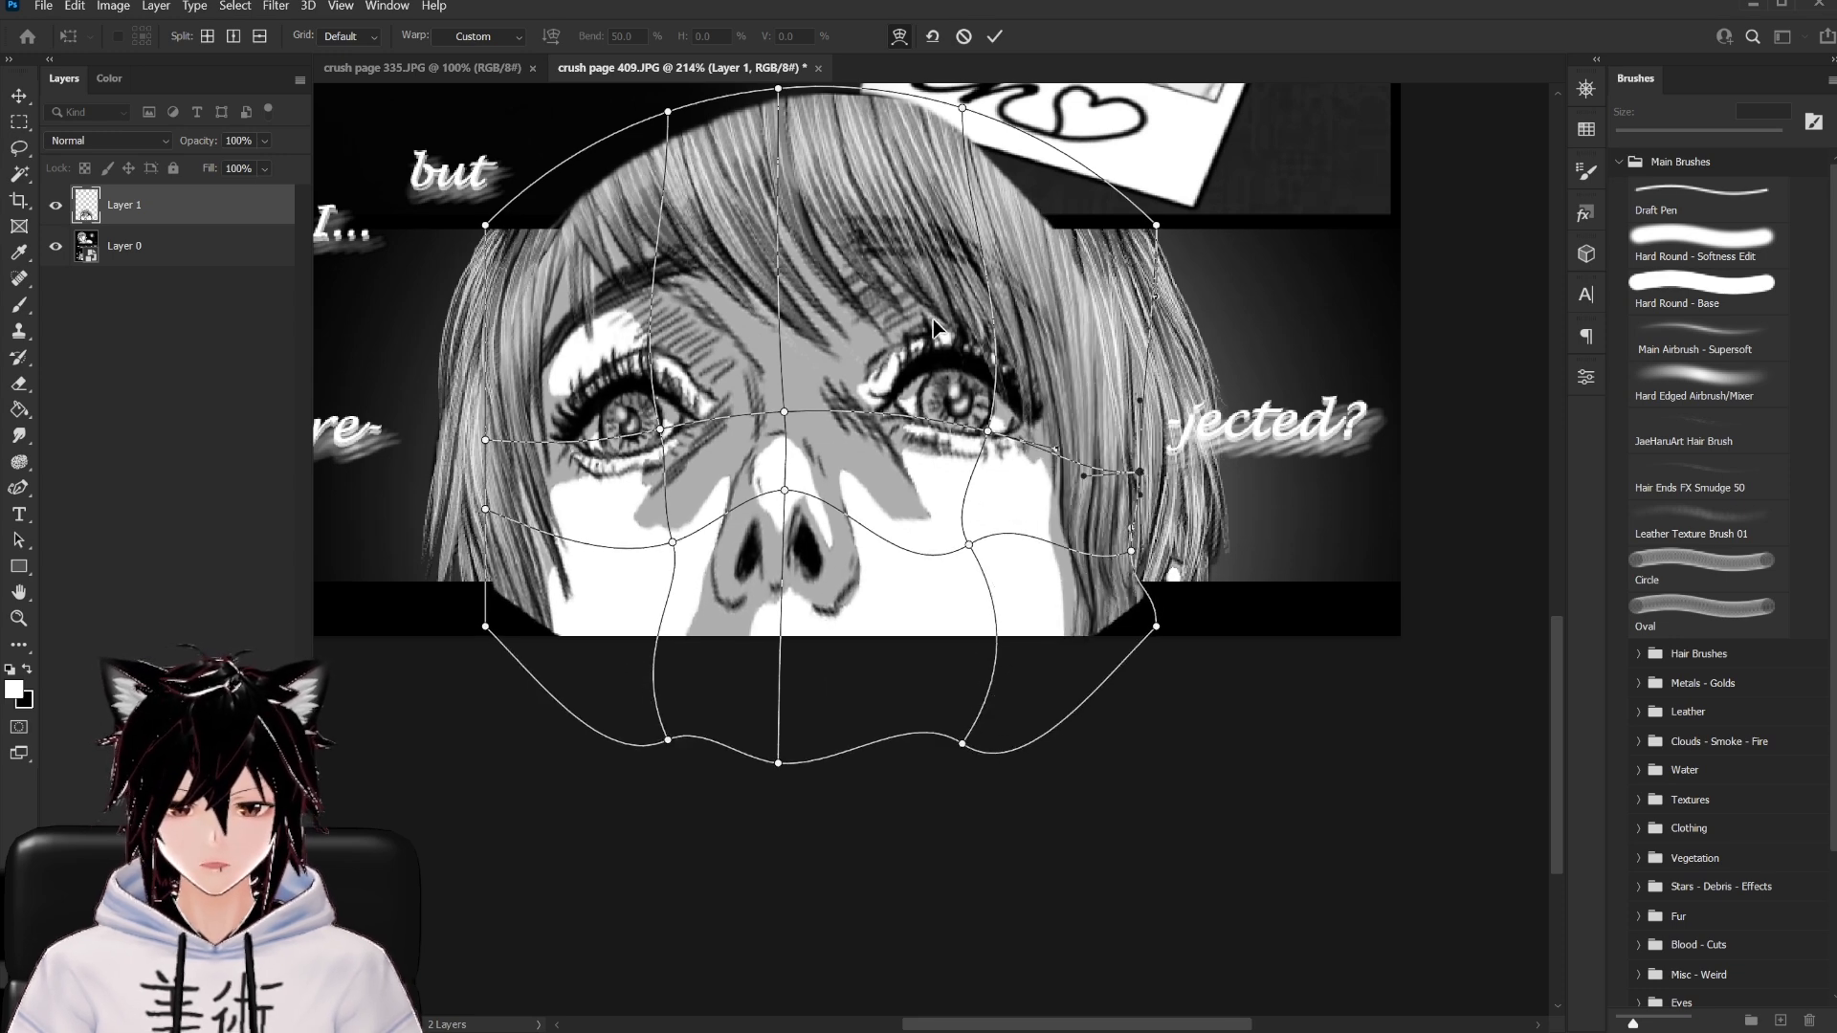
drag(917, 323, 925, 303)
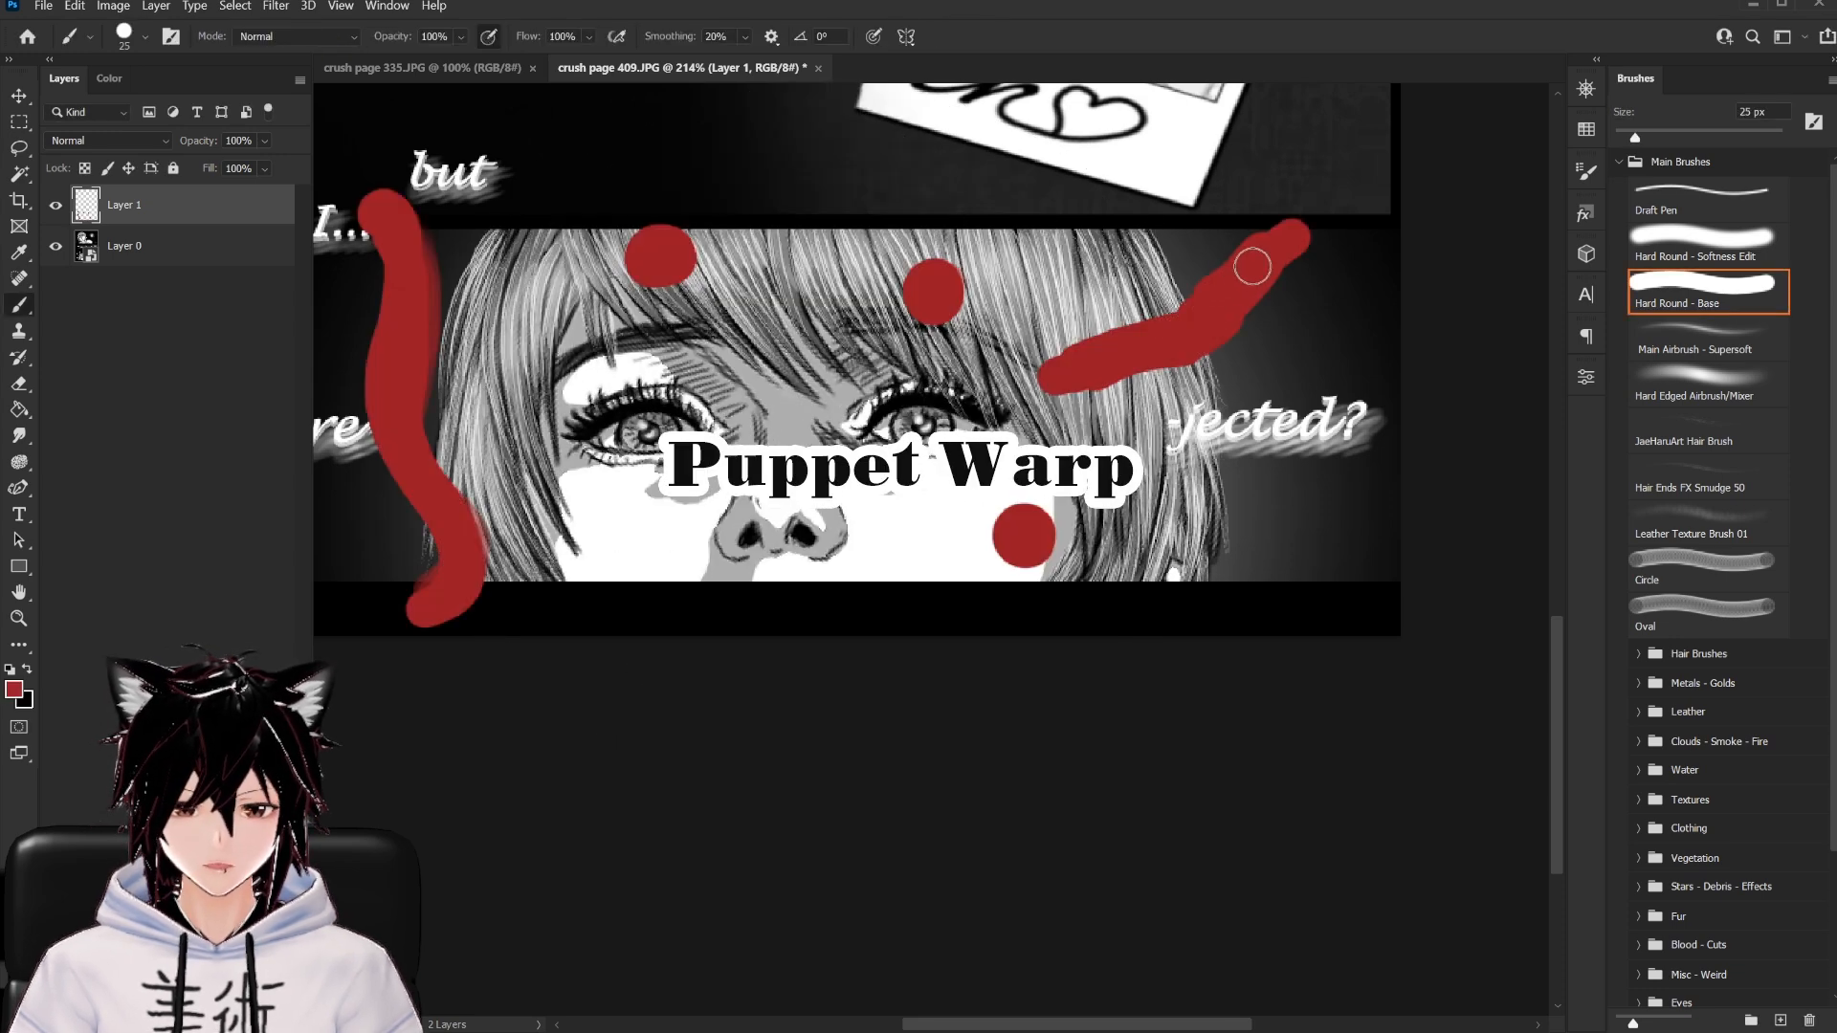
Finish painting the diagonal red stroke over the hair and start Puppet Warp on Layer 1
drag(1292, 235, 1195, 312)
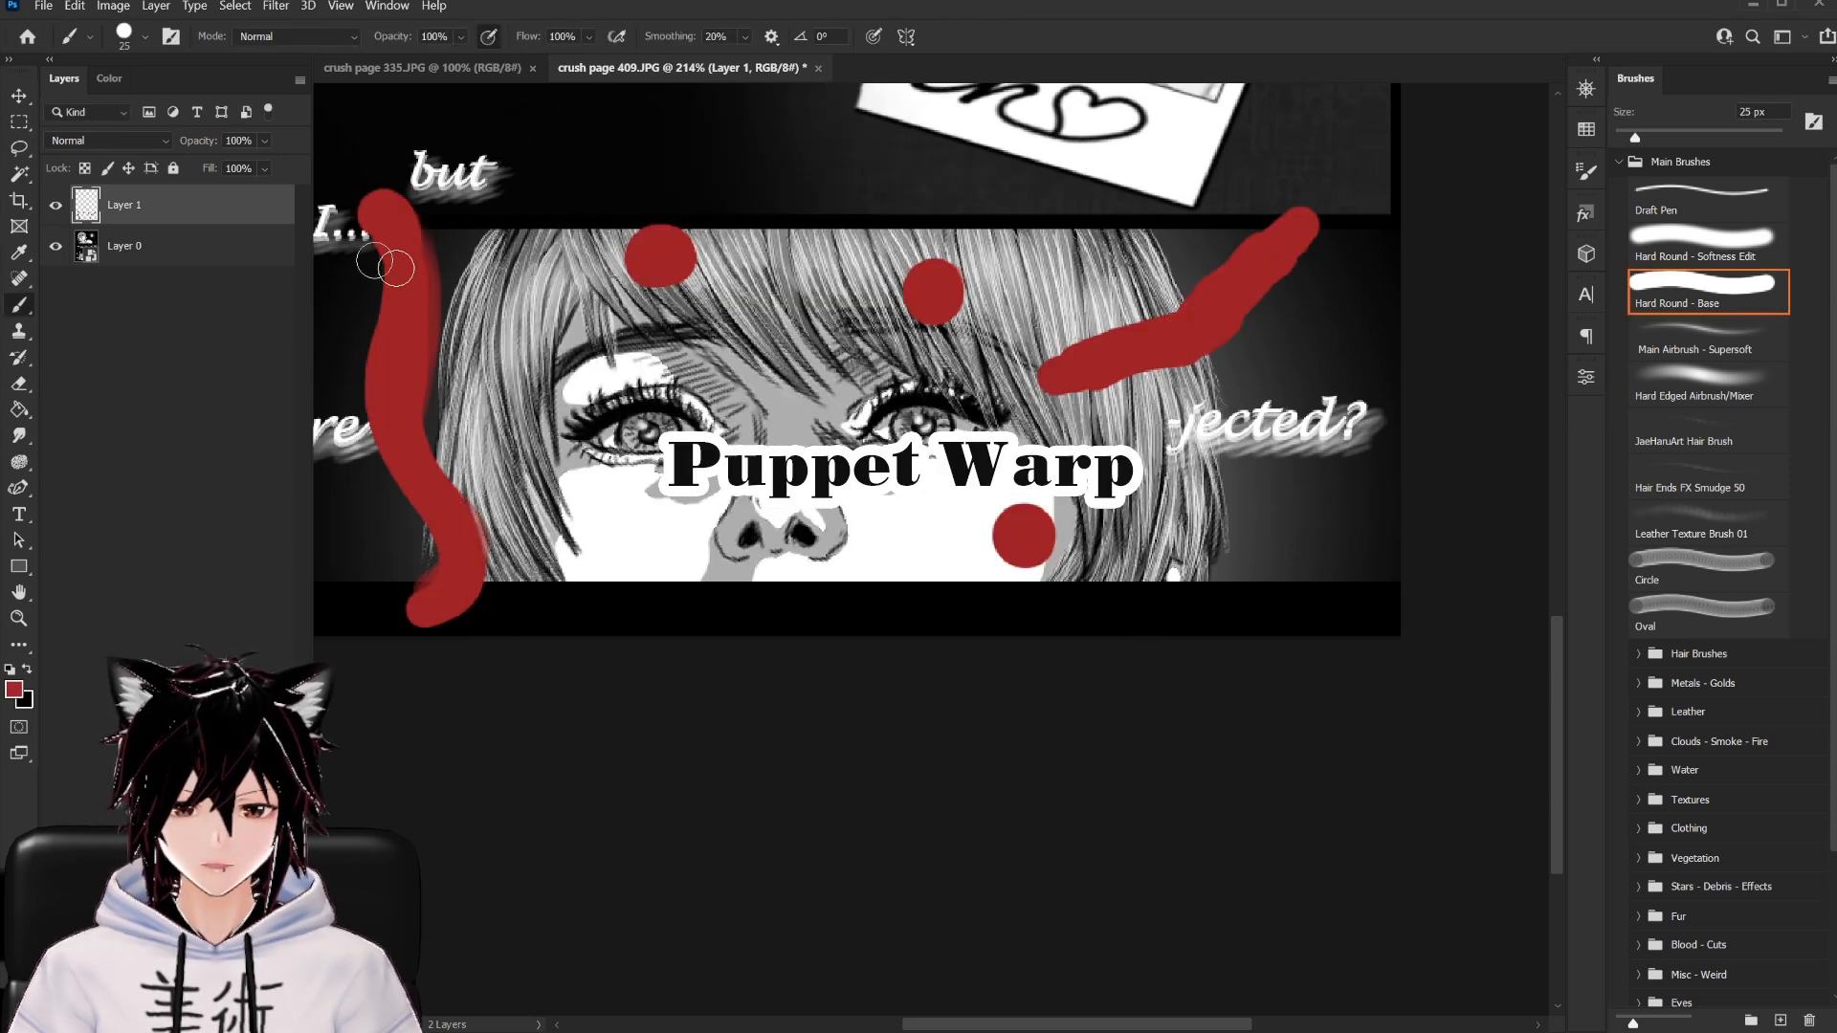
click(75, 6)
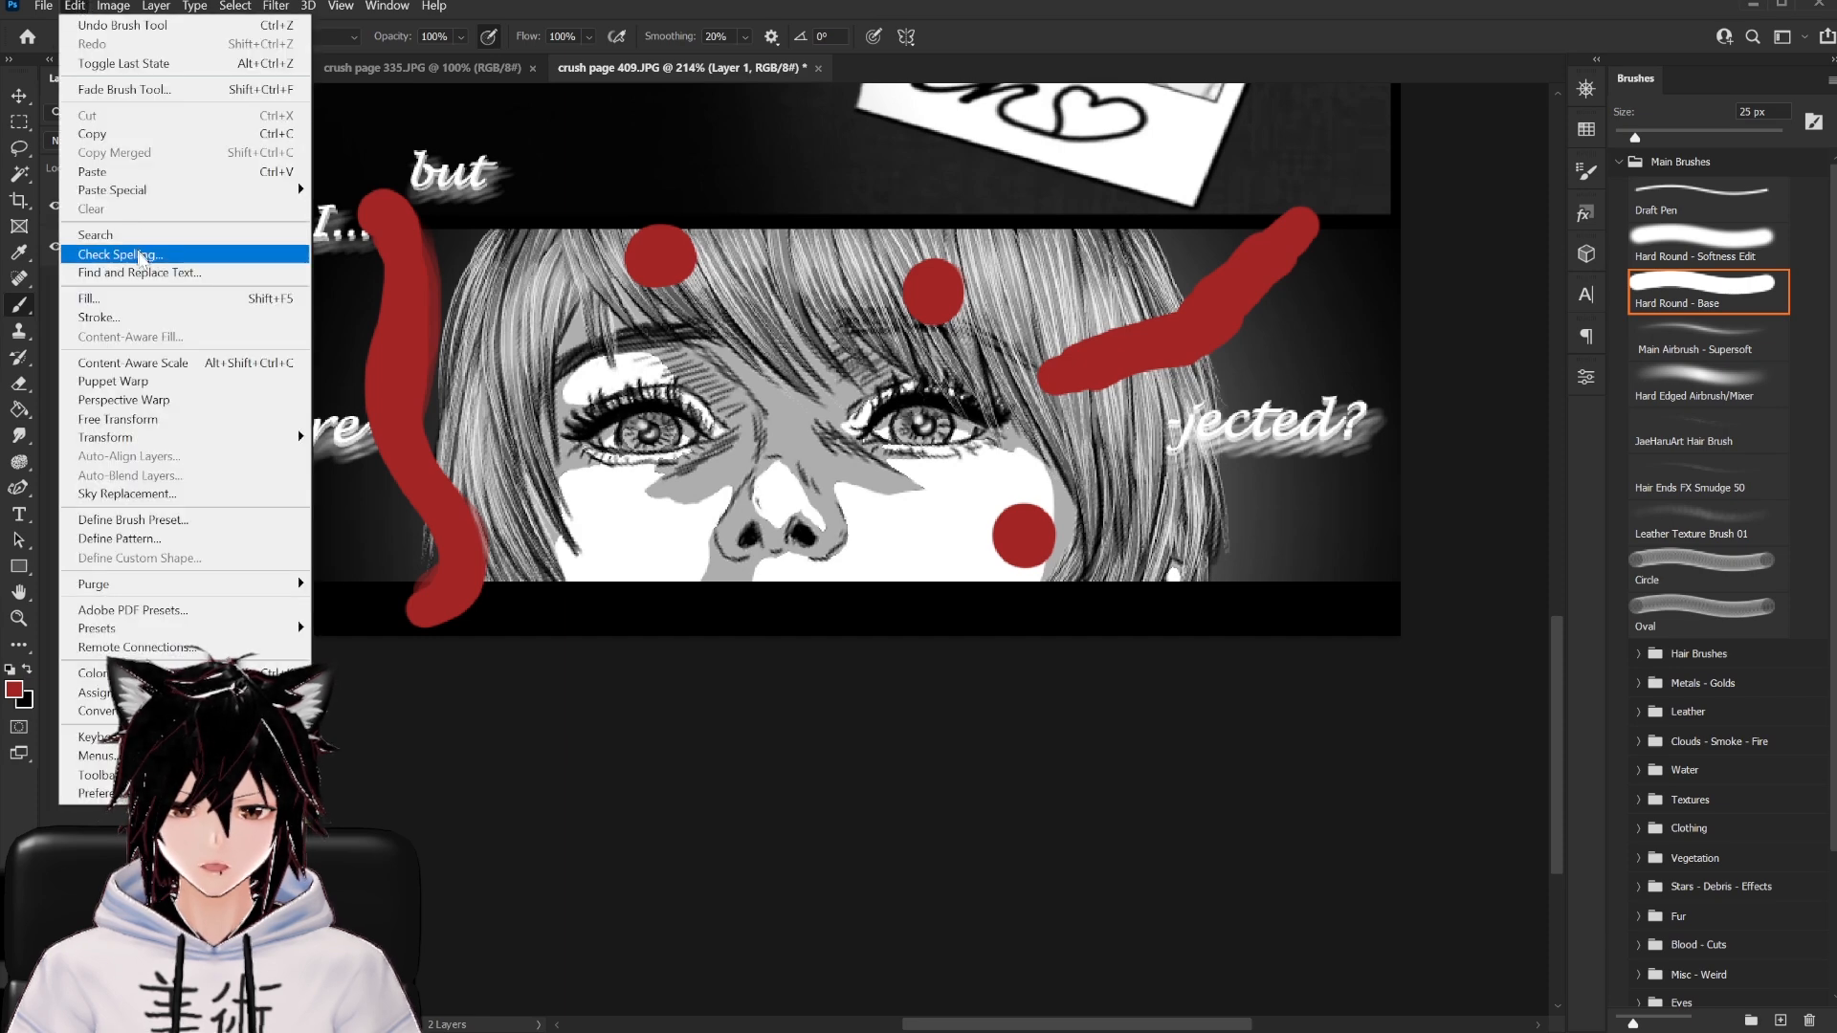
click(145, 378)
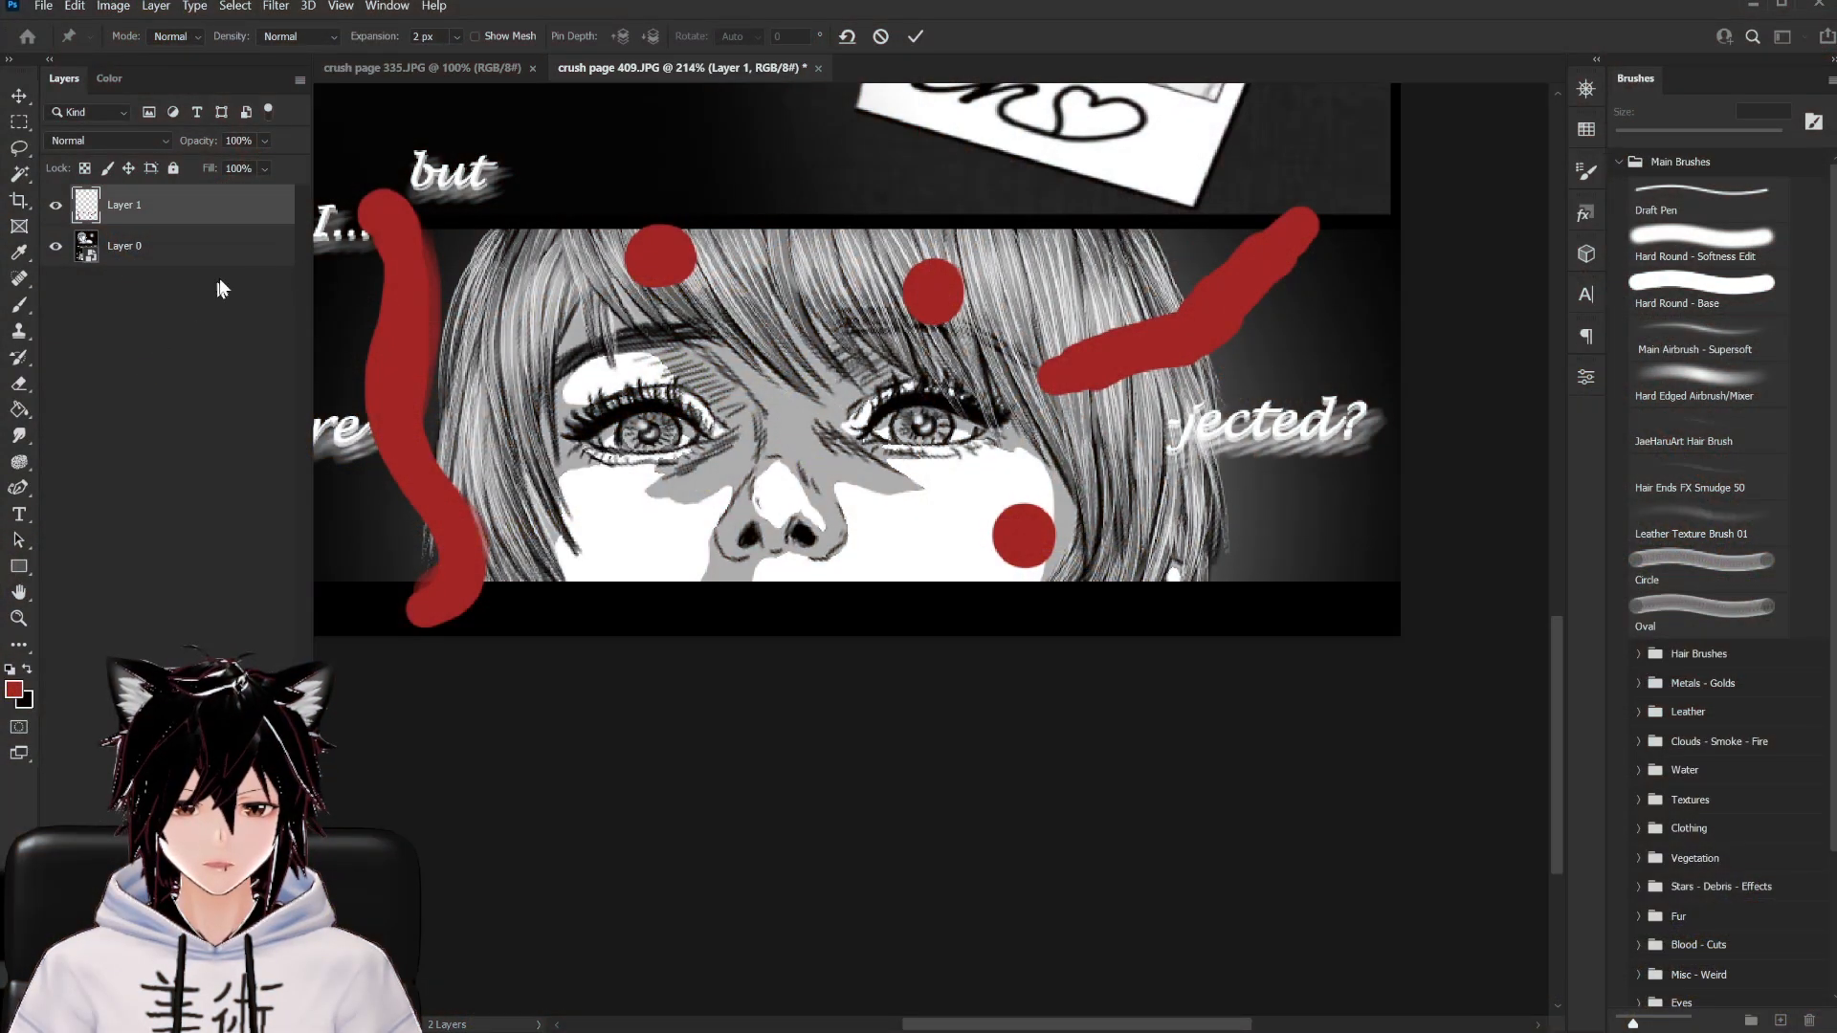
Demonstrate the Puppet Warp mesh, set Expansion to 1 px, and hide the mesh
click(476, 37)
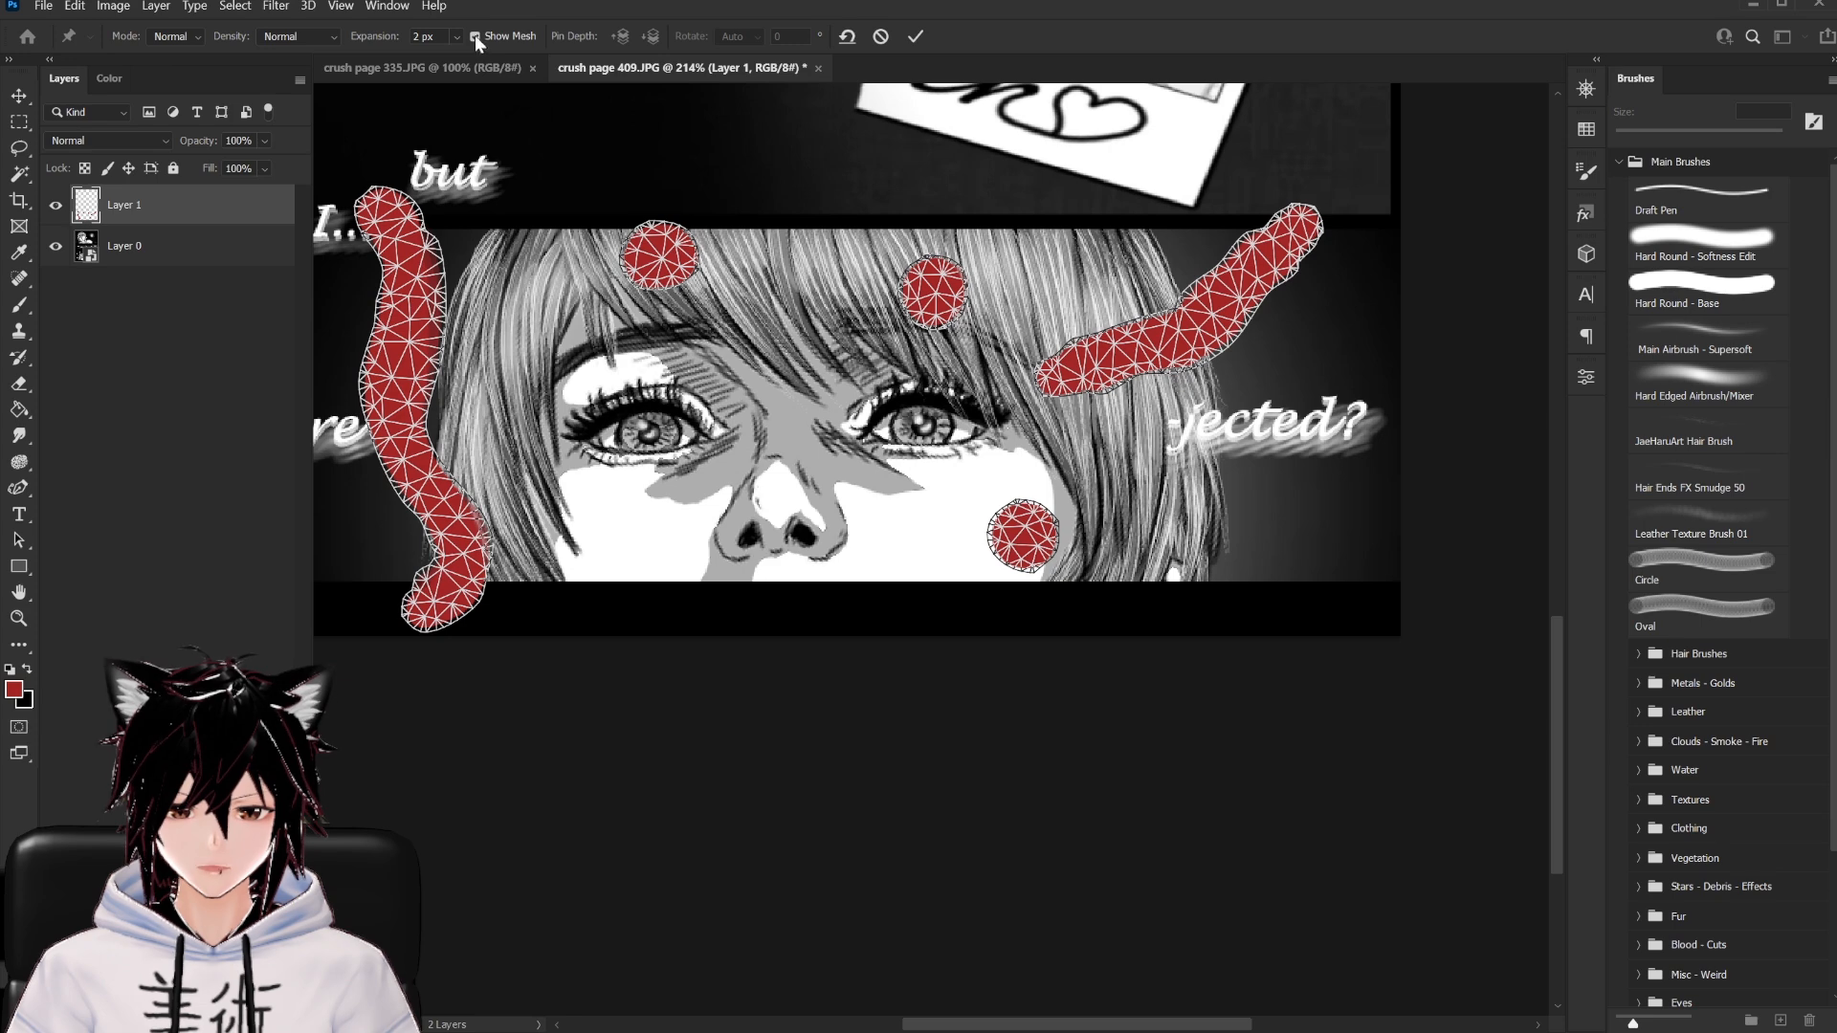
click(476, 36)
click(475, 36)
click(458, 37)
mouse_move(465, 62)
mouse_down()
mouse_move(493, 64)
mouse_move(467, 61)
mouse_up()
click(476, 37)
Pin the long red stroke beside the hair and curl its lower end up around its middle
click(385, 215)
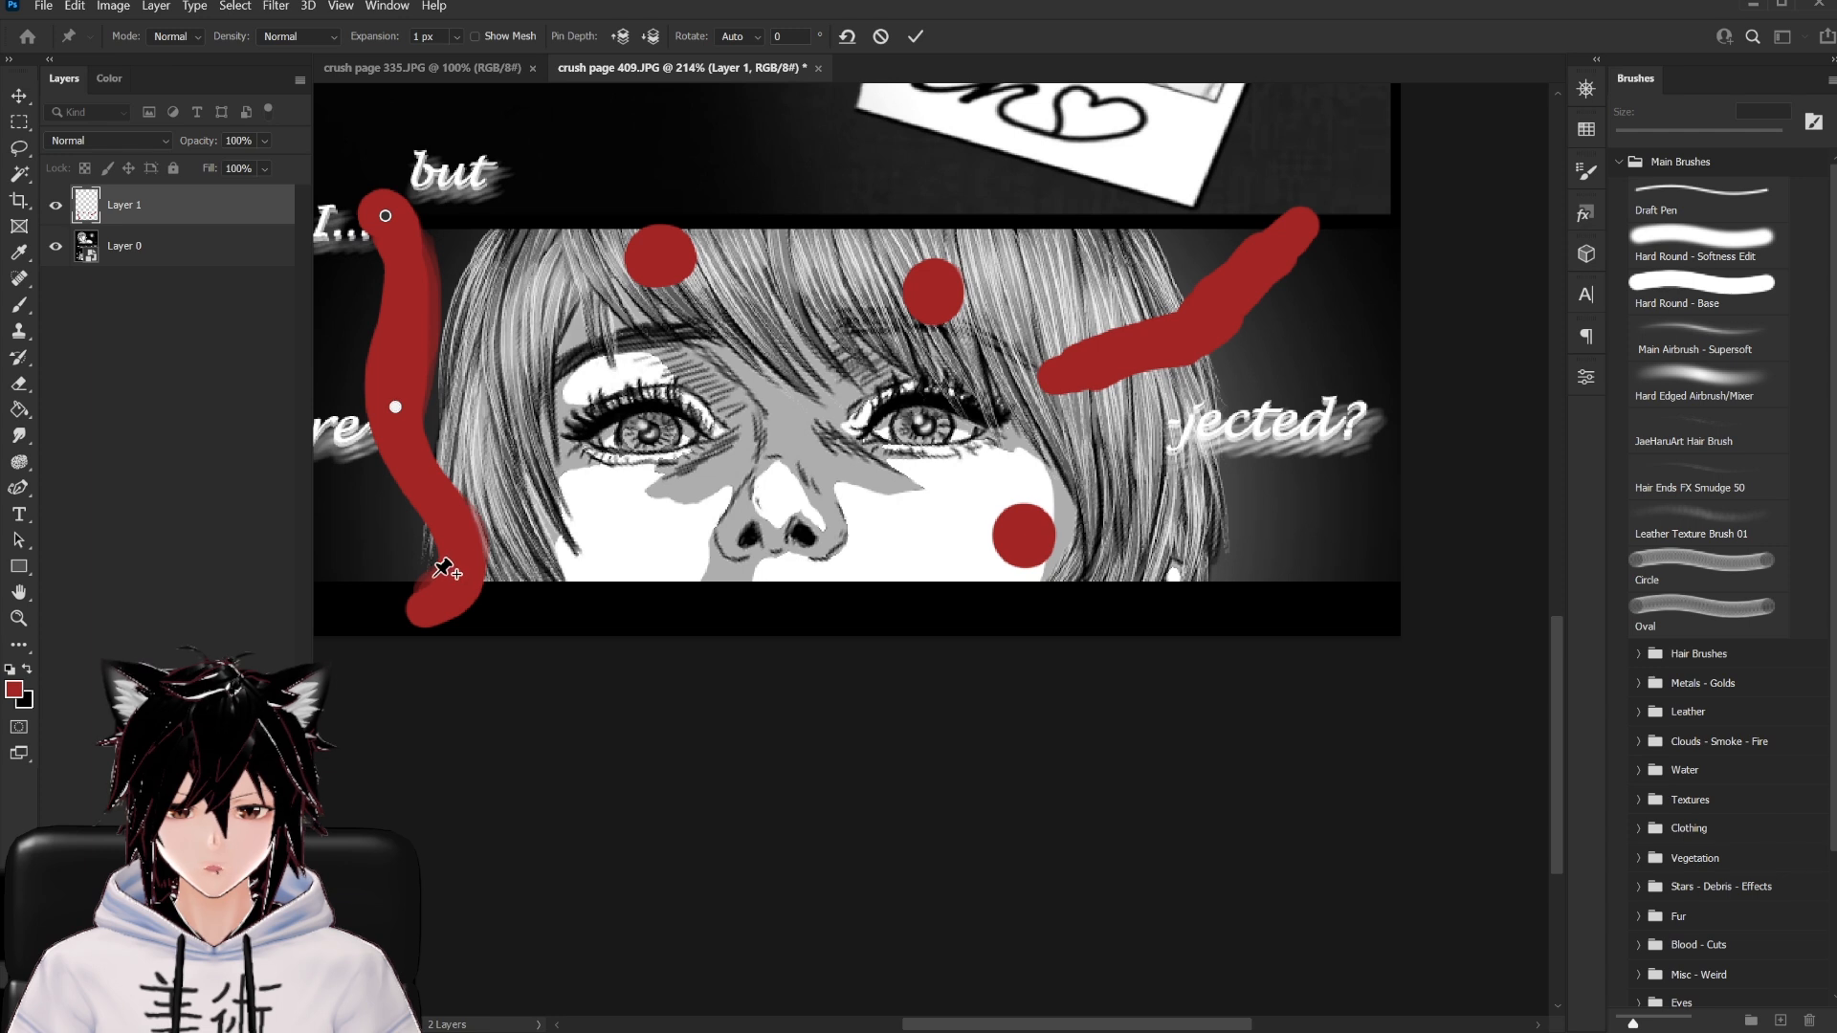
mouse_move(432, 610)
mouse_down()
mouse_move(361, 533)
mouse_move(325, 378)
mouse_up()
mouse_move(385, 302)
mouse_down()
mouse_move(480, 319)
mouse_move(361, 272)
mouse_up()
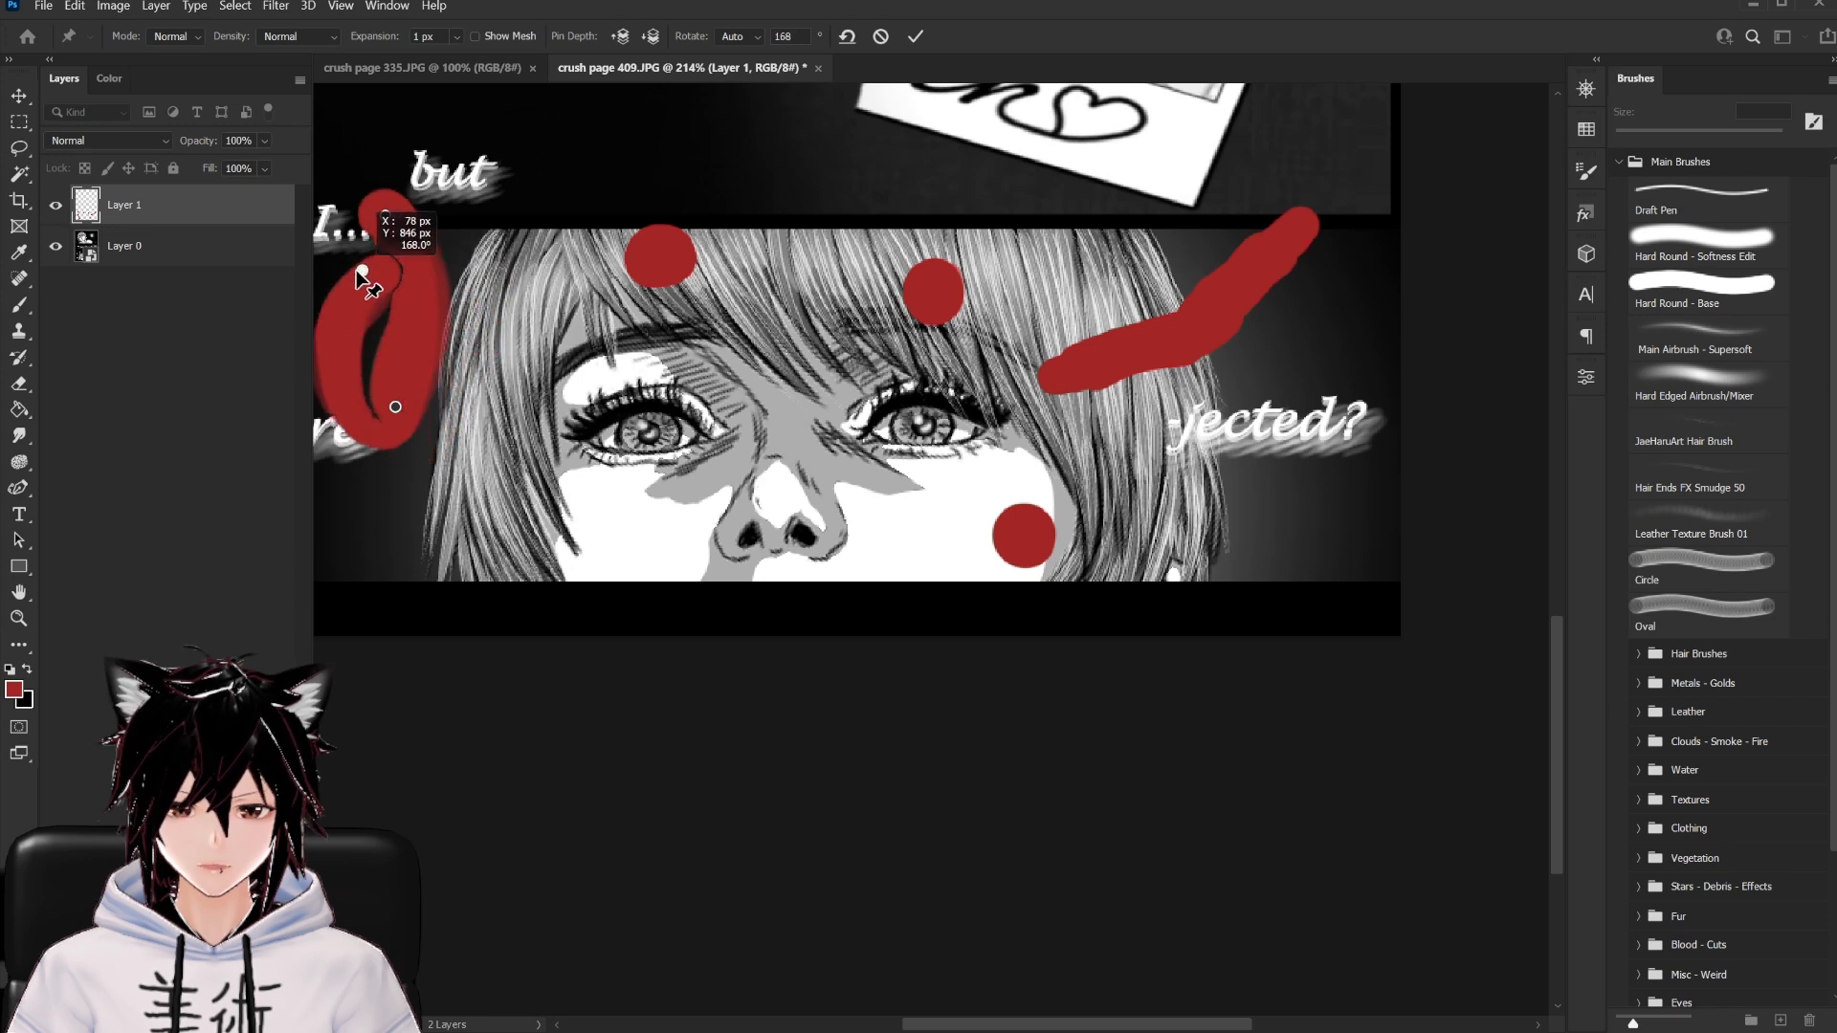
mouse_move(438, 324)
mouse_down()
mouse_move(394, 347)
mouse_move(352, 315)
mouse_move(432, 388)
mouse_move(390, 430)
mouse_move(411, 440)
mouse_up()
click(353, 424)
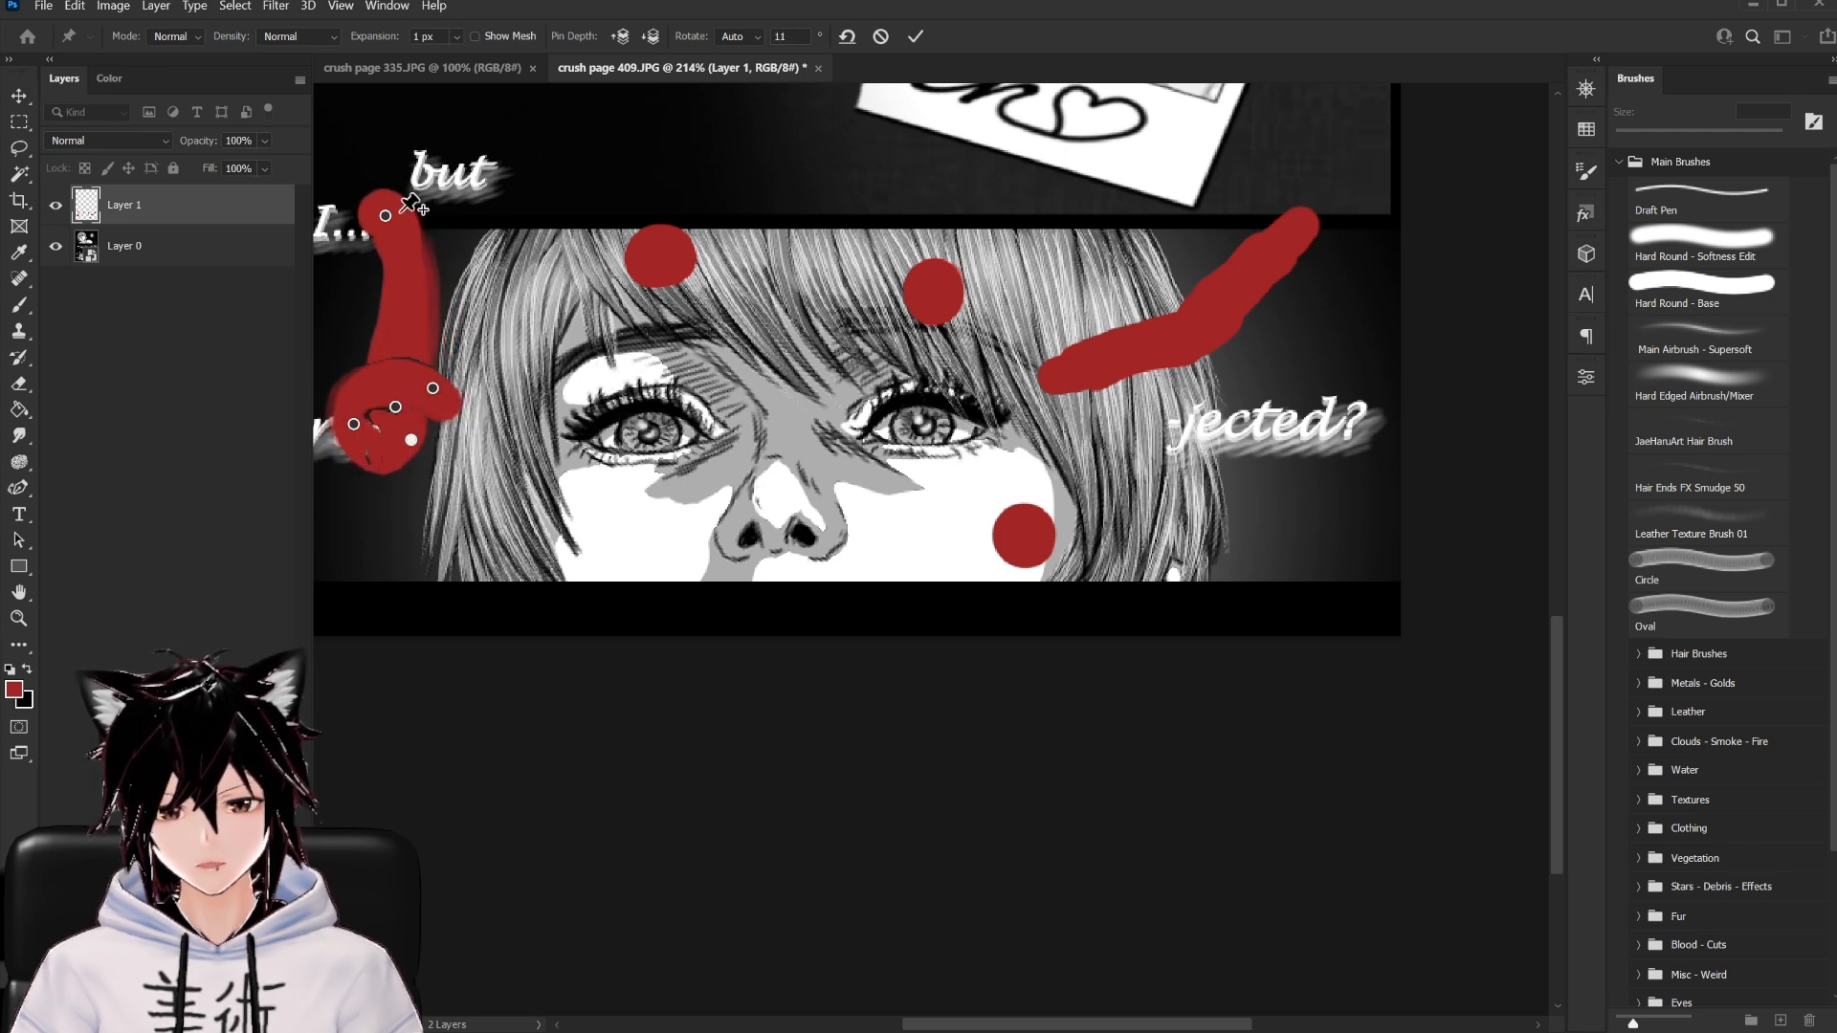
Bend the upper part of the curled red stroke by adding and moving pins, and commit the Puppet Warp
mouse_move(385, 220)
mouse_down()
mouse_move(379, 283)
mouse_move(402, 217)
mouse_move(421, 229)
mouse_move(358, 206)
mouse_up()
click(387, 321)
drag(386, 321, 425, 313)
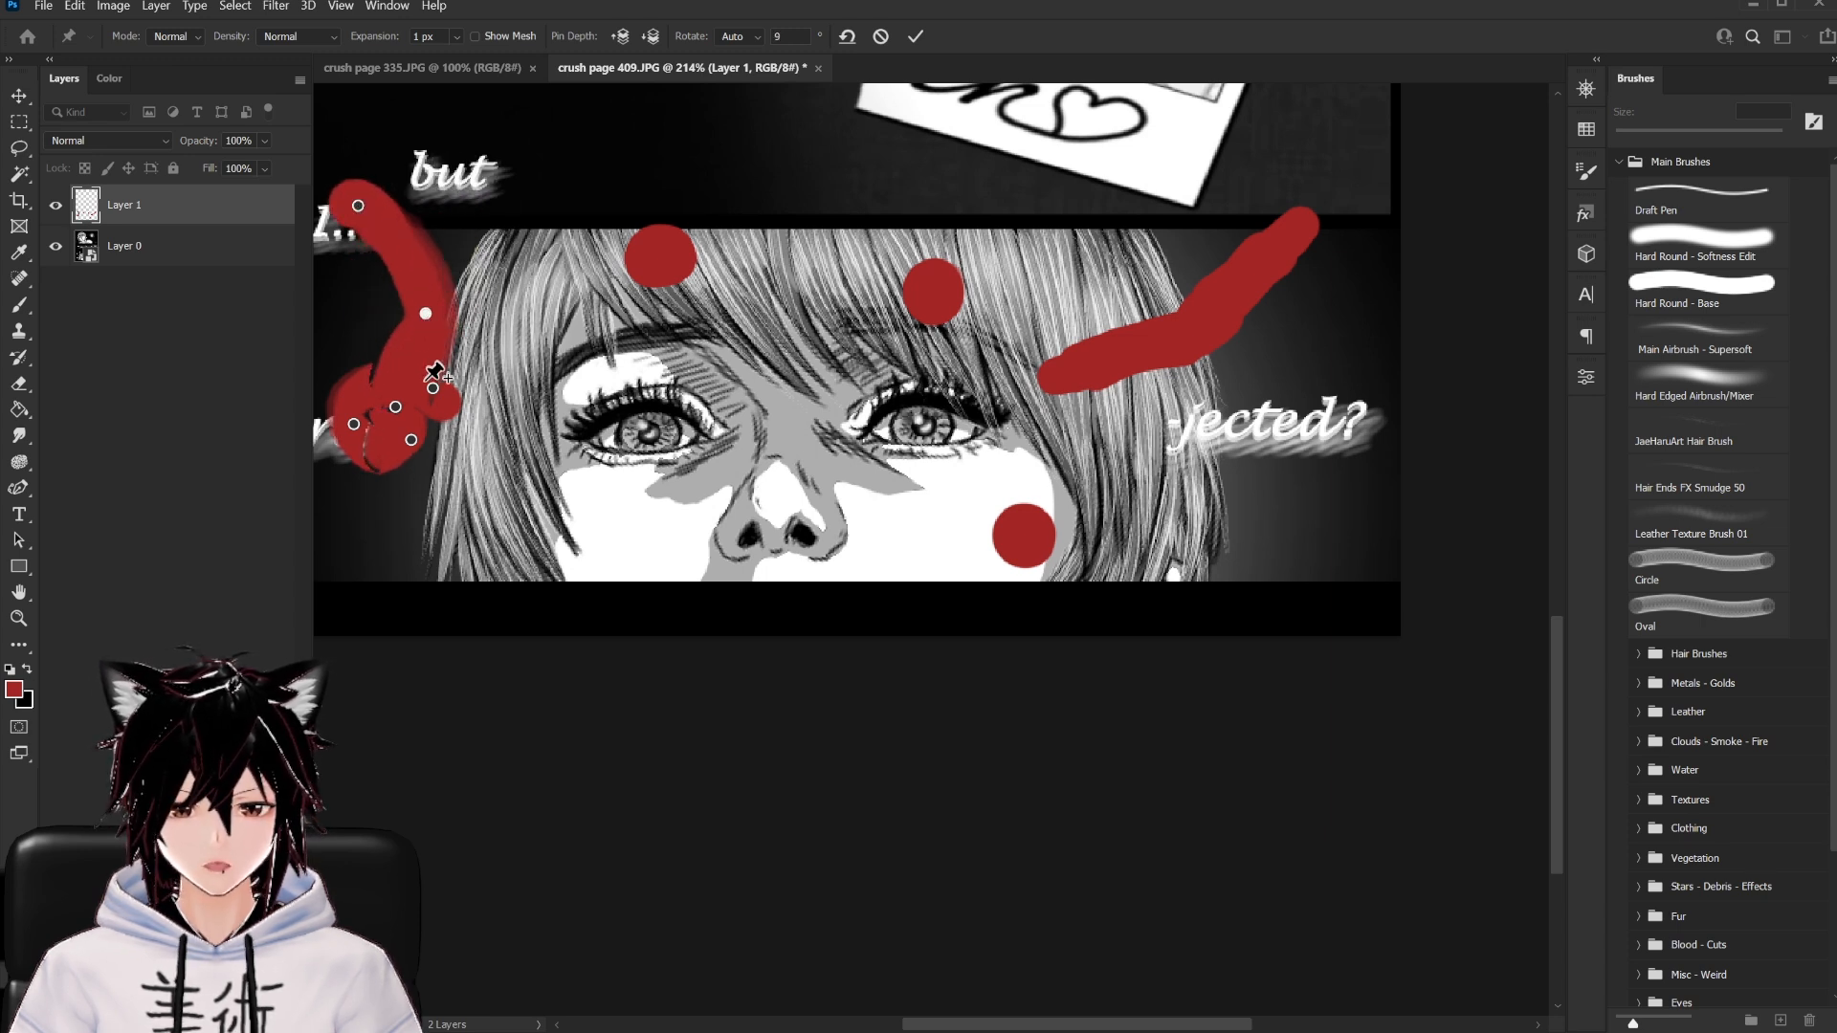
mouse_move(395, 407)
mouse_down()
mouse_move(381, 396)
mouse_move(412, 447)
mouse_move(466, 453)
mouse_move(438, 359)
mouse_move(401, 343)
mouse_move(408, 254)
mouse_up()
click(915, 36)
With Puppet Warp, pin the three red dots and move the cheek dot to the nose bridge and the right fringe dot above the panel
drag(1017, 536, 743, 445)
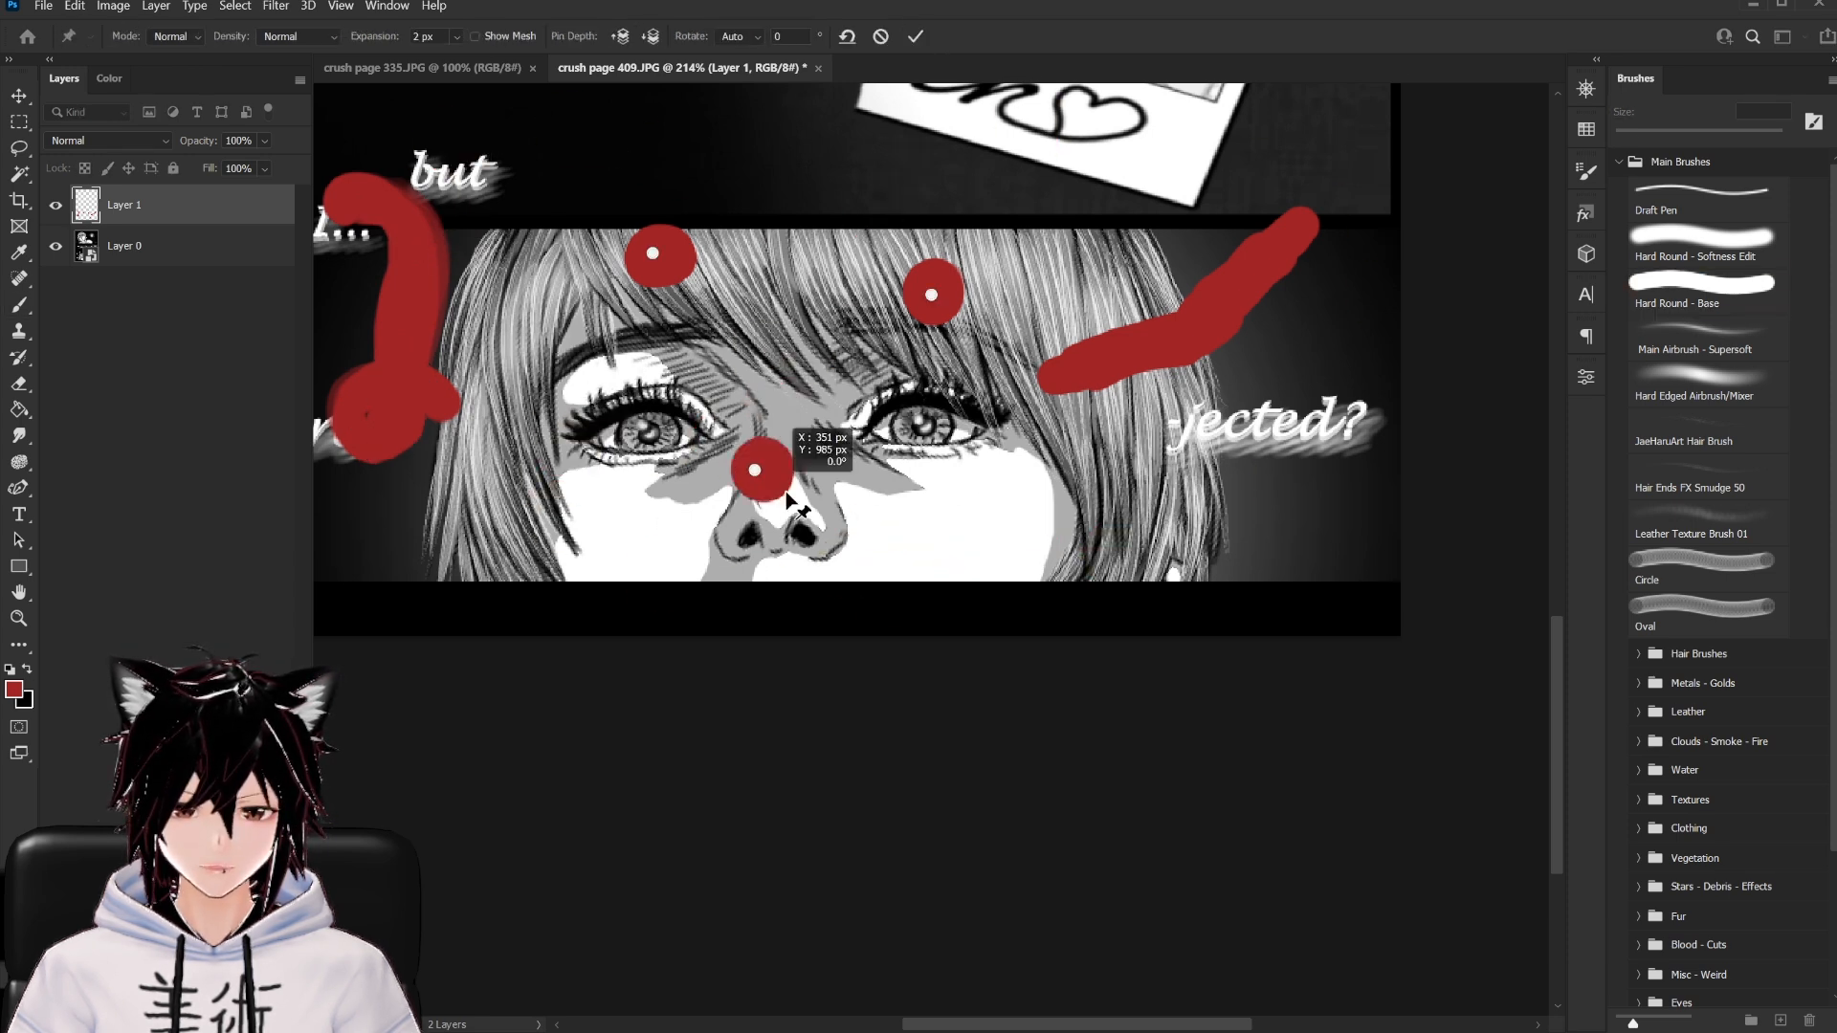
mouse_move(653, 253)
mouse_down()
mouse_move(537, 363)
mouse_move(636, 496)
mouse_move(661, 249)
mouse_up()
drag(942, 294, 846, 162)
Pin the top of the curled red stroke and stretch its bend and lower end toward the face
click(350, 188)
drag(440, 402, 478, 507)
drag(459, 304, 578, 186)
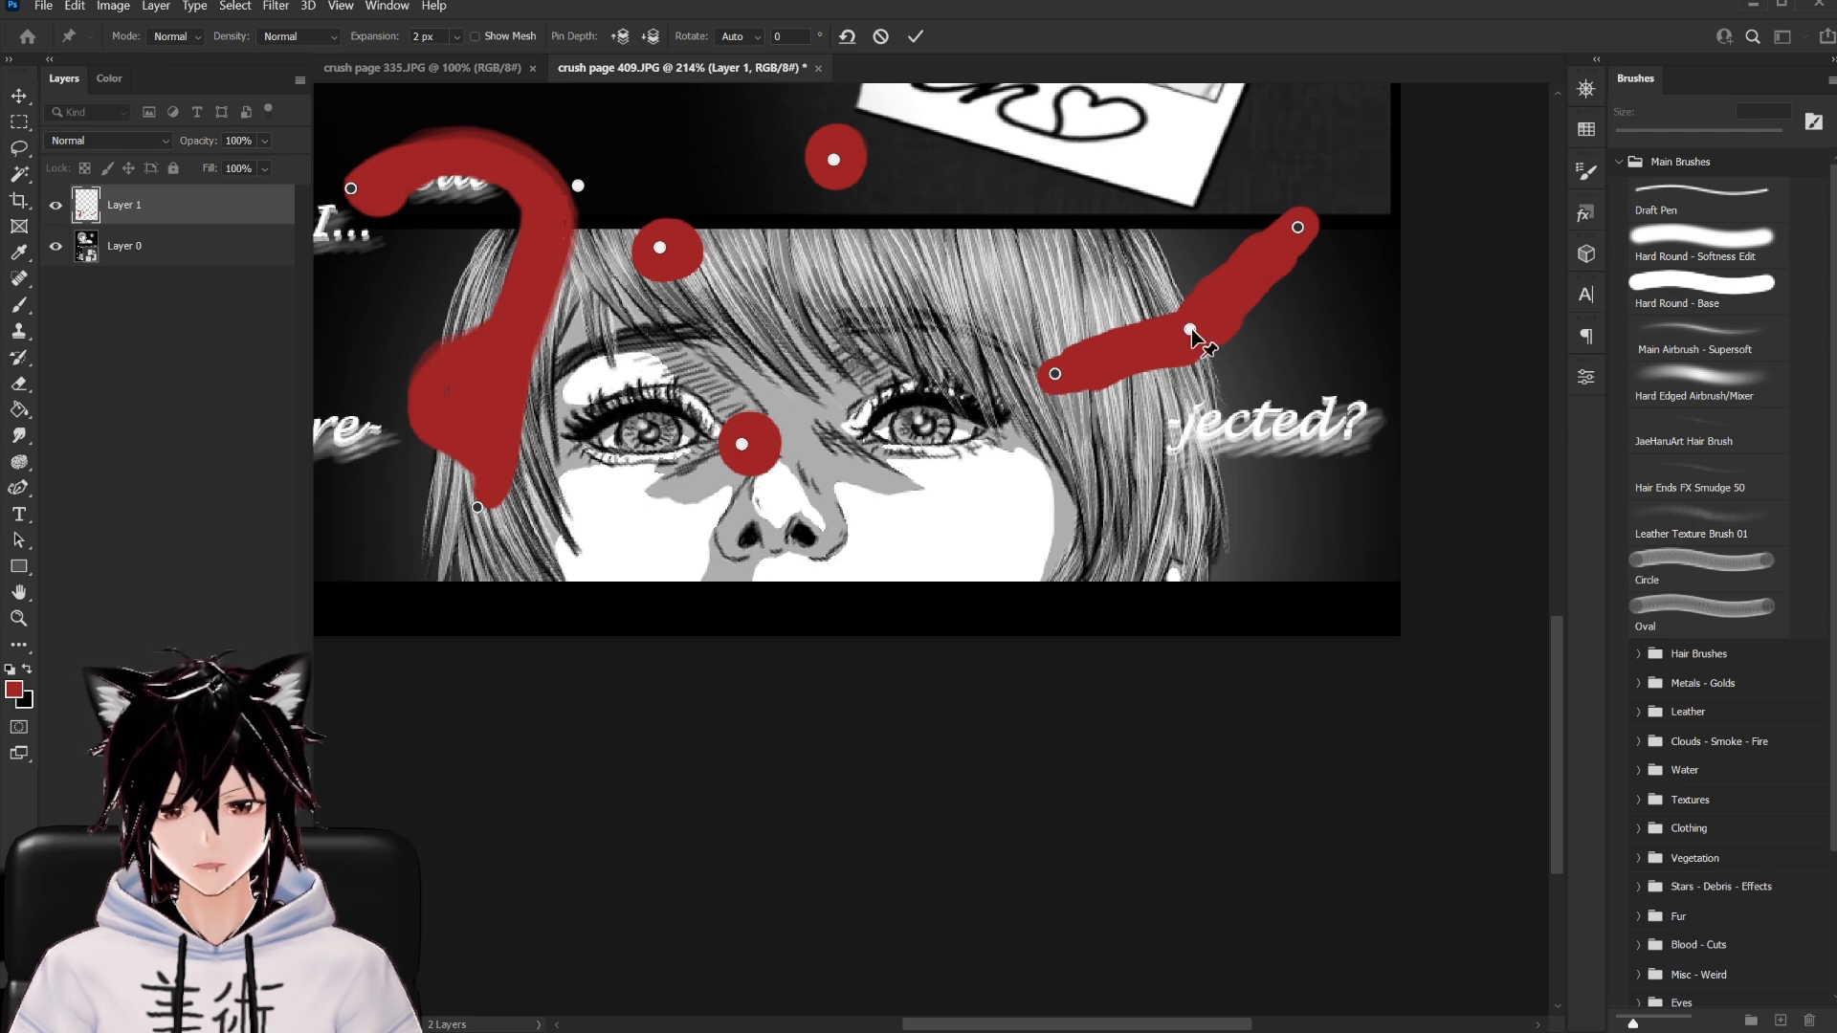
Swing the diagonal red stroke around its middle pin, rotating it about 85° and deleting the pin at its lower end
key(alt)
drag(1203, 291, 1237, 341)
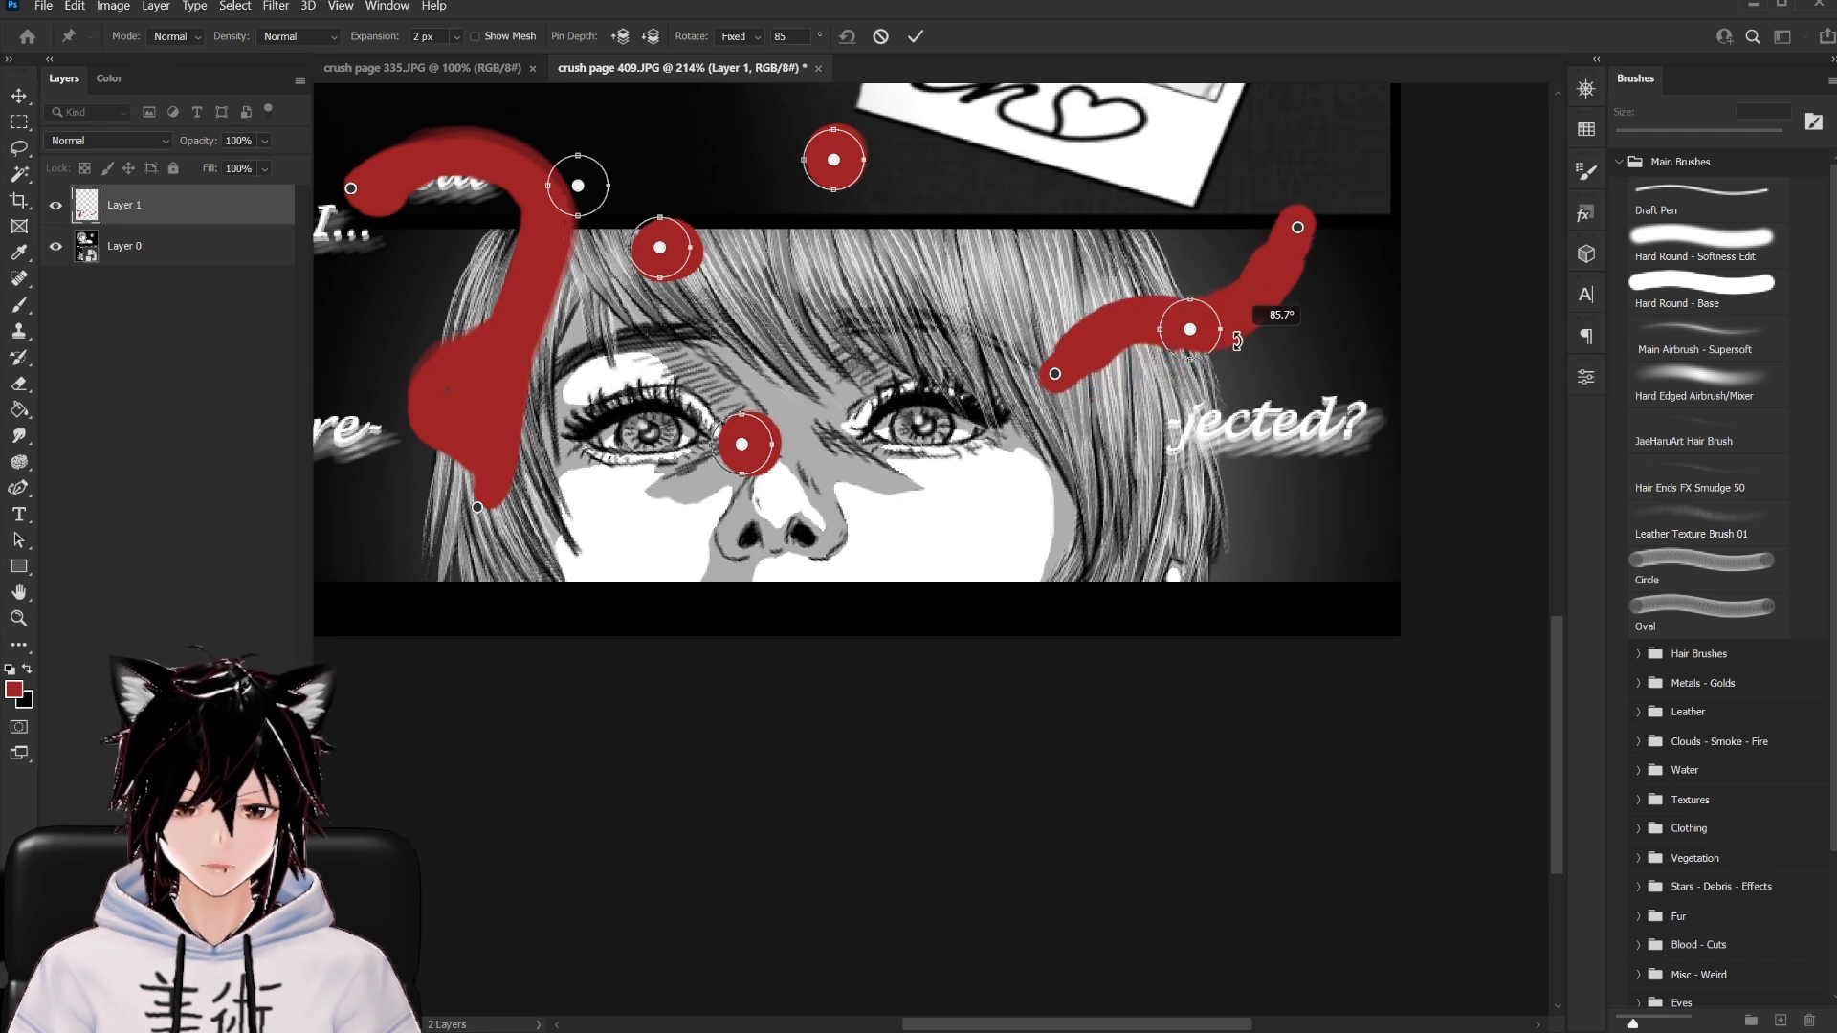
right_click(1055, 373)
click(1091, 380)
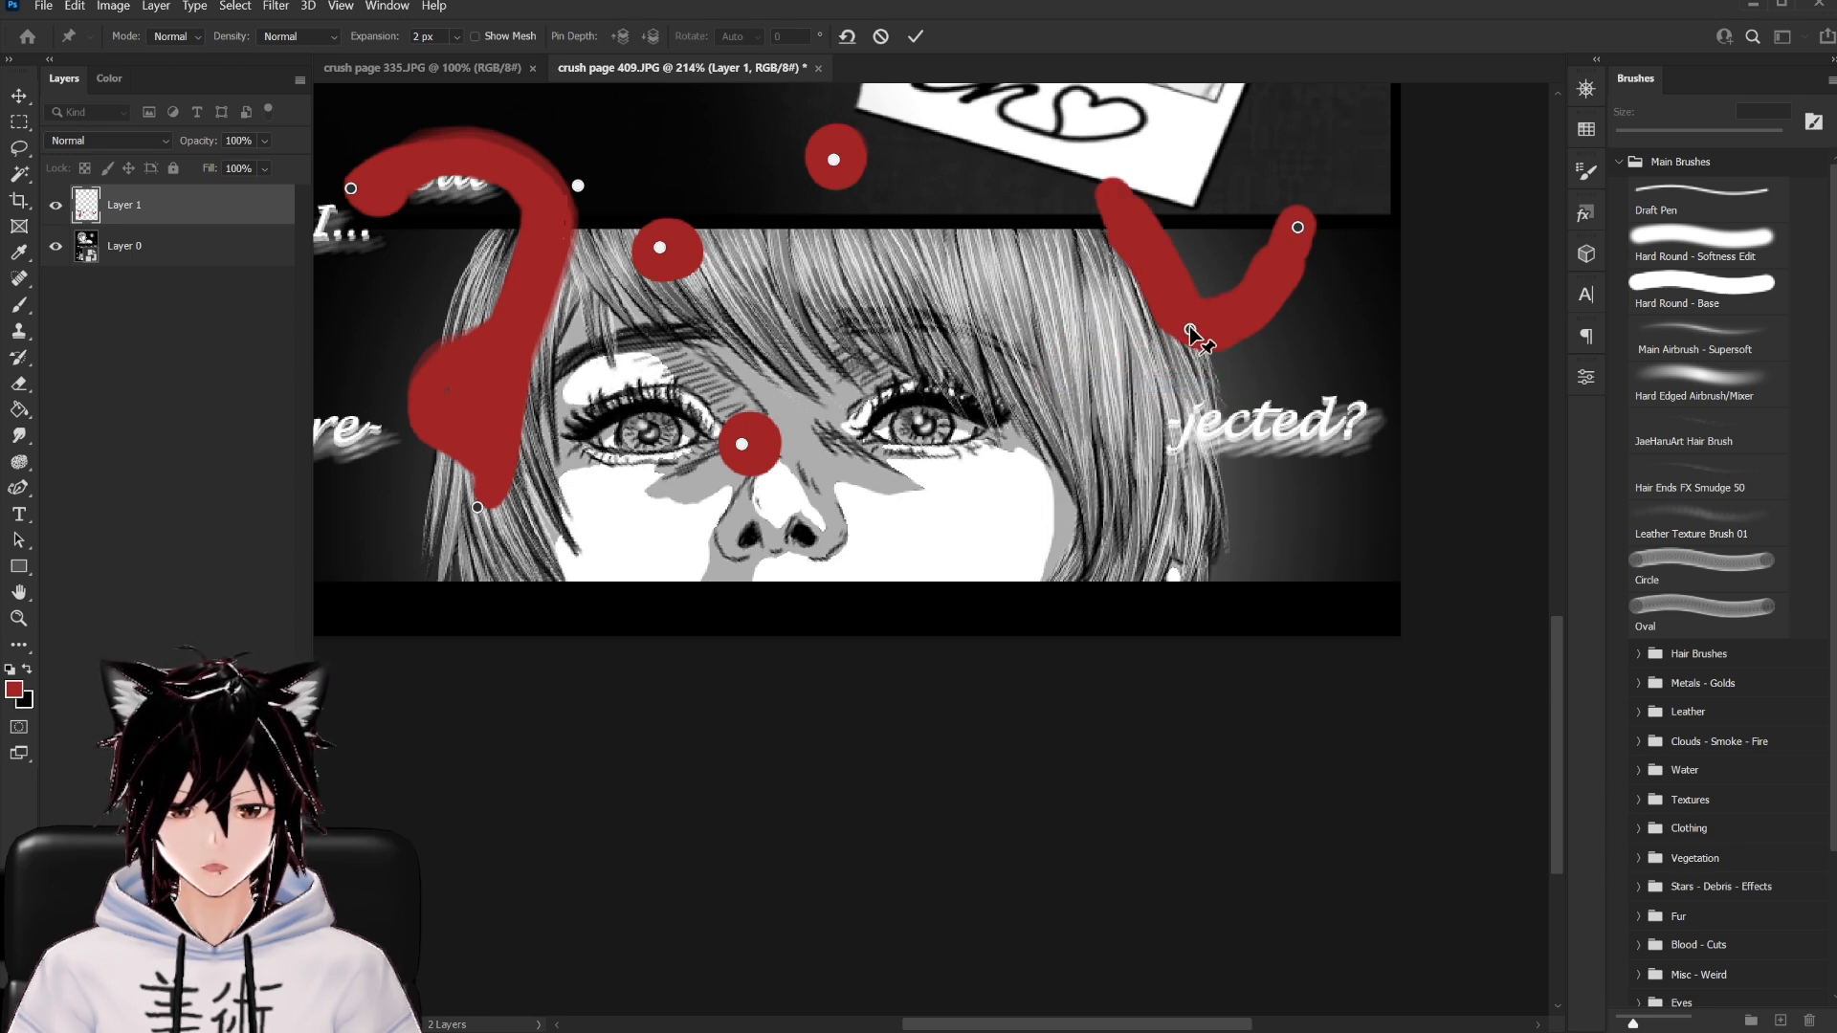
key(alt)
mouse_move(1216, 302)
mouse_down()
mouse_move(1139, 272)
mouse_move(1077, 287)
mouse_move(1211, 291)
mouse_move(1227, 360)
mouse_up()
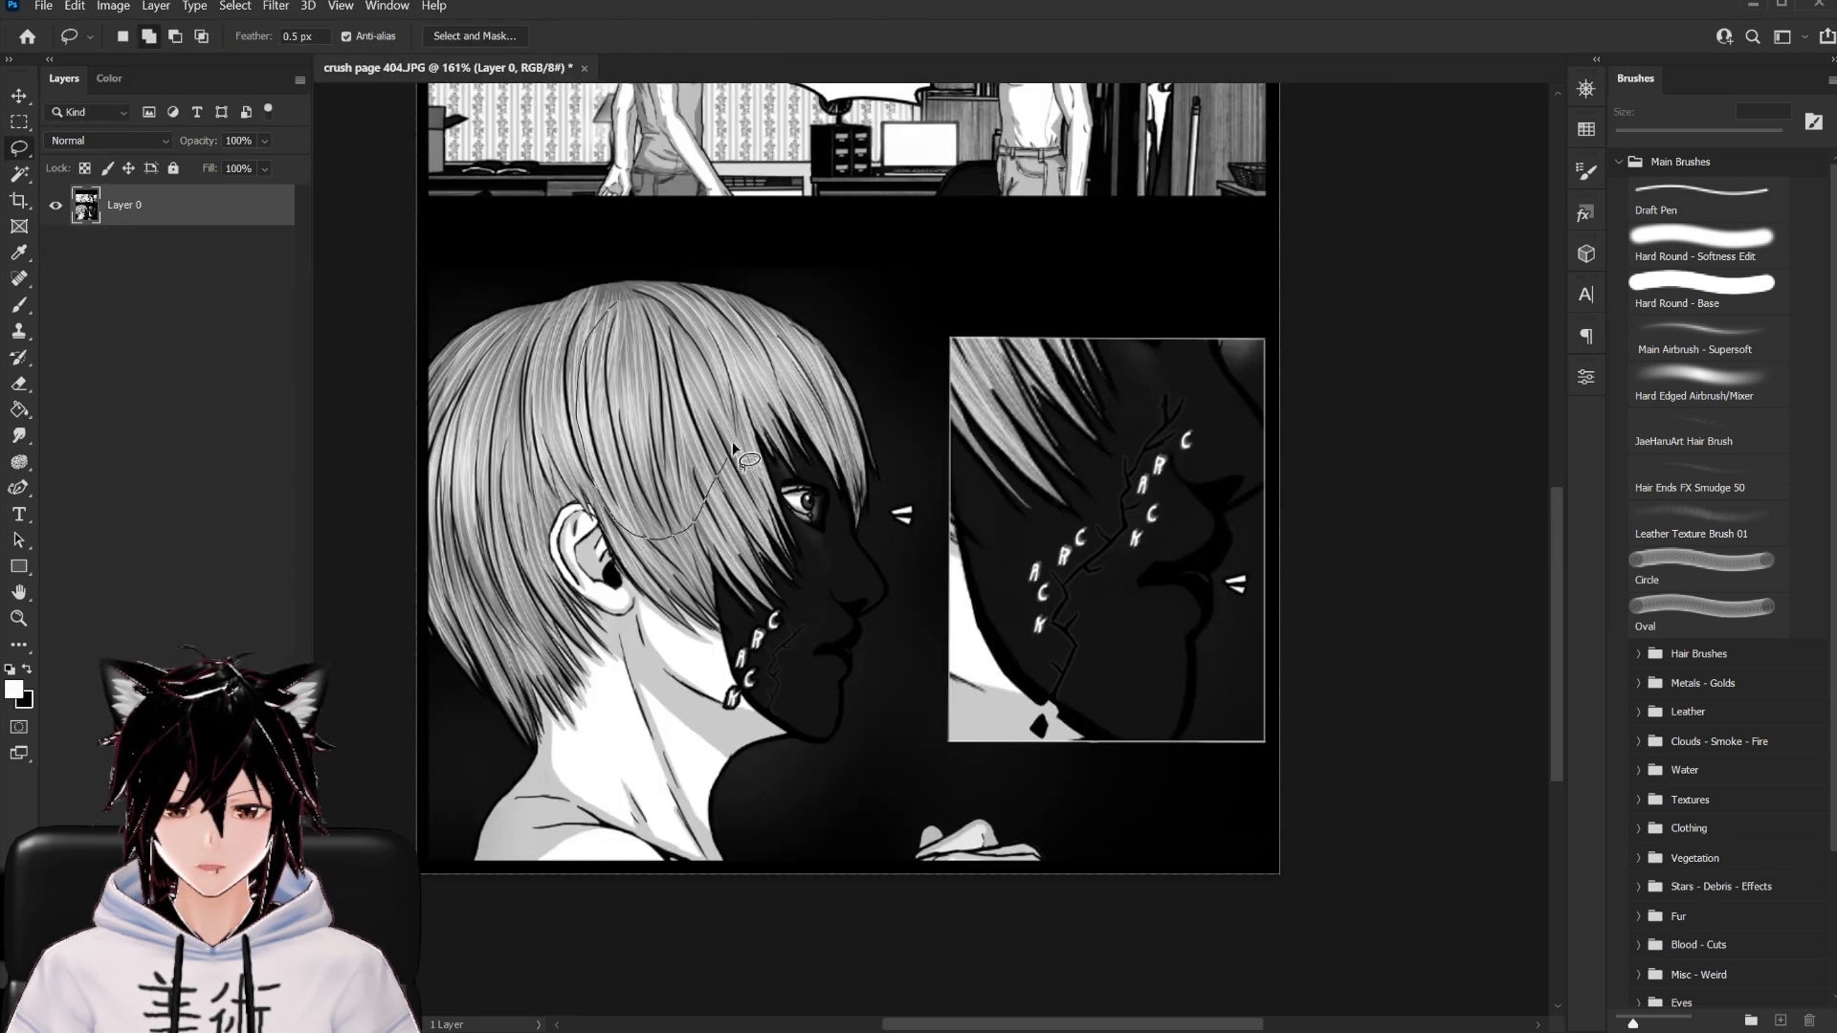
In crush page 404.JPG, lasso a patch of hair above the ear and warp its upper-left corner outward
mouse_move(741, 449)
mouse_down()
mouse_move(728, 331)
mouse_move(603, 282)
mouse_up()
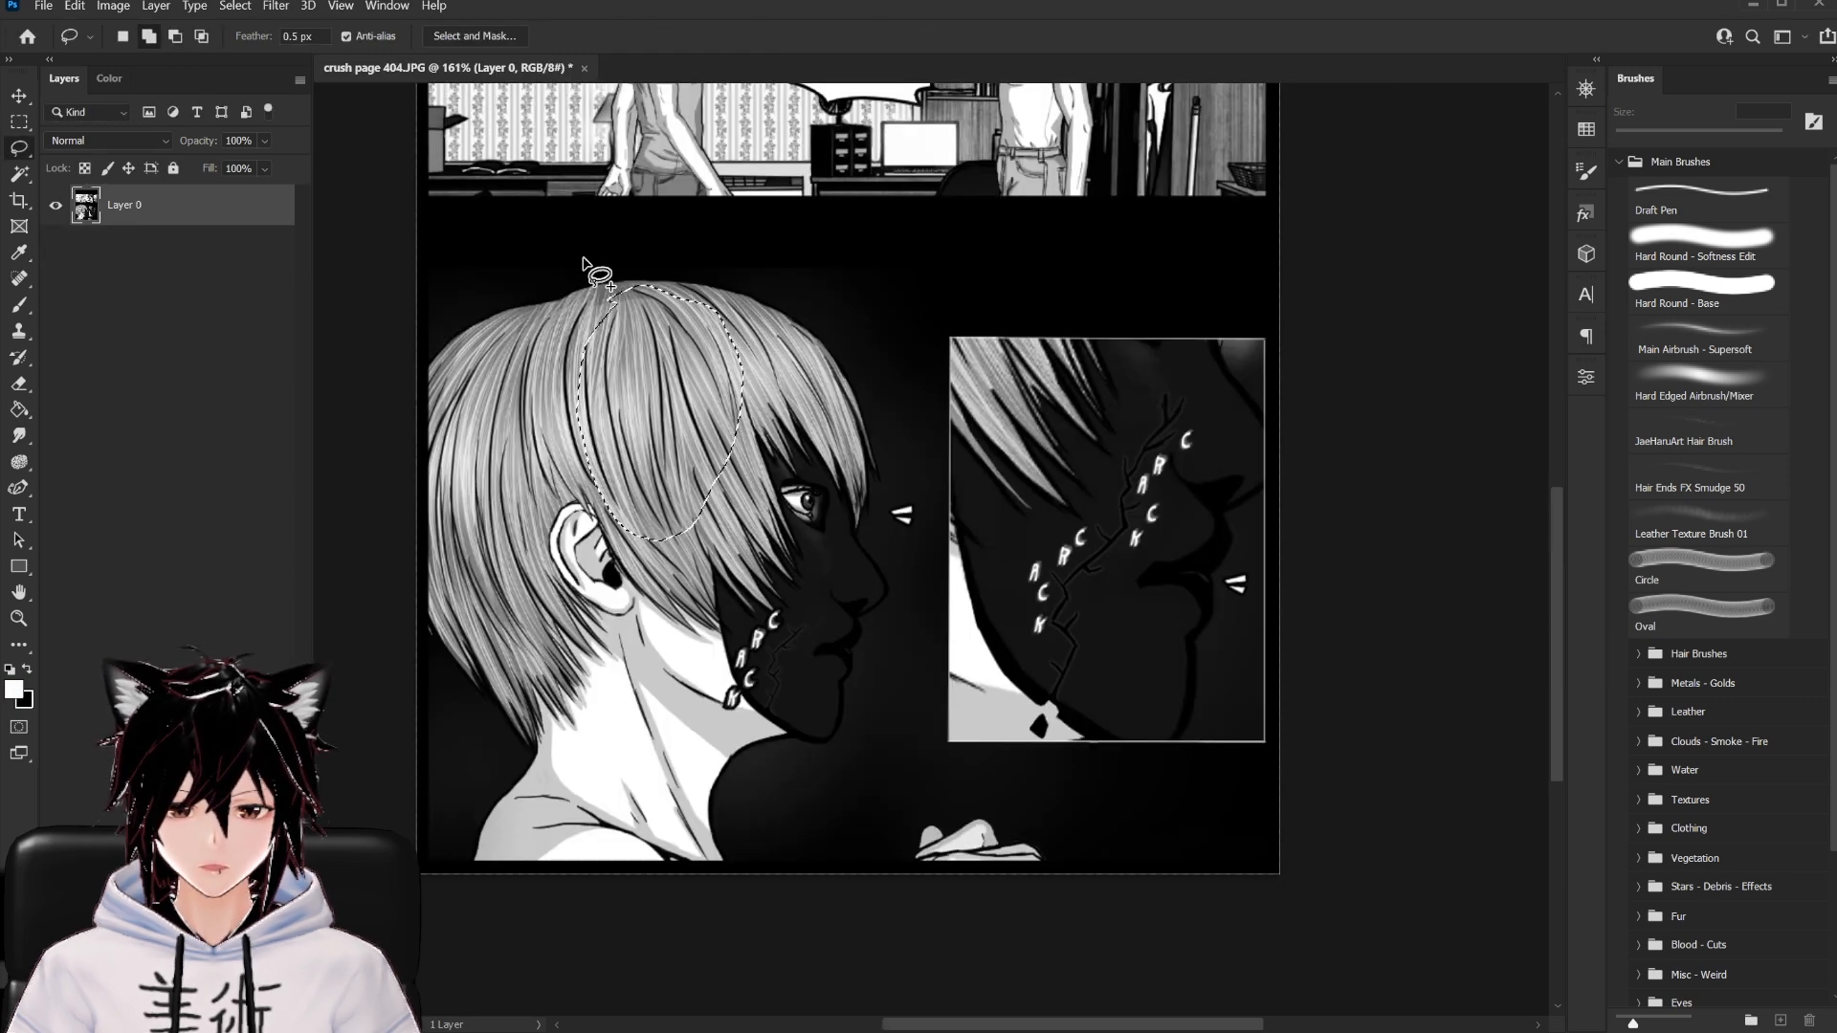
key(ctrl+t)
right_click(648, 386)
click(681, 522)
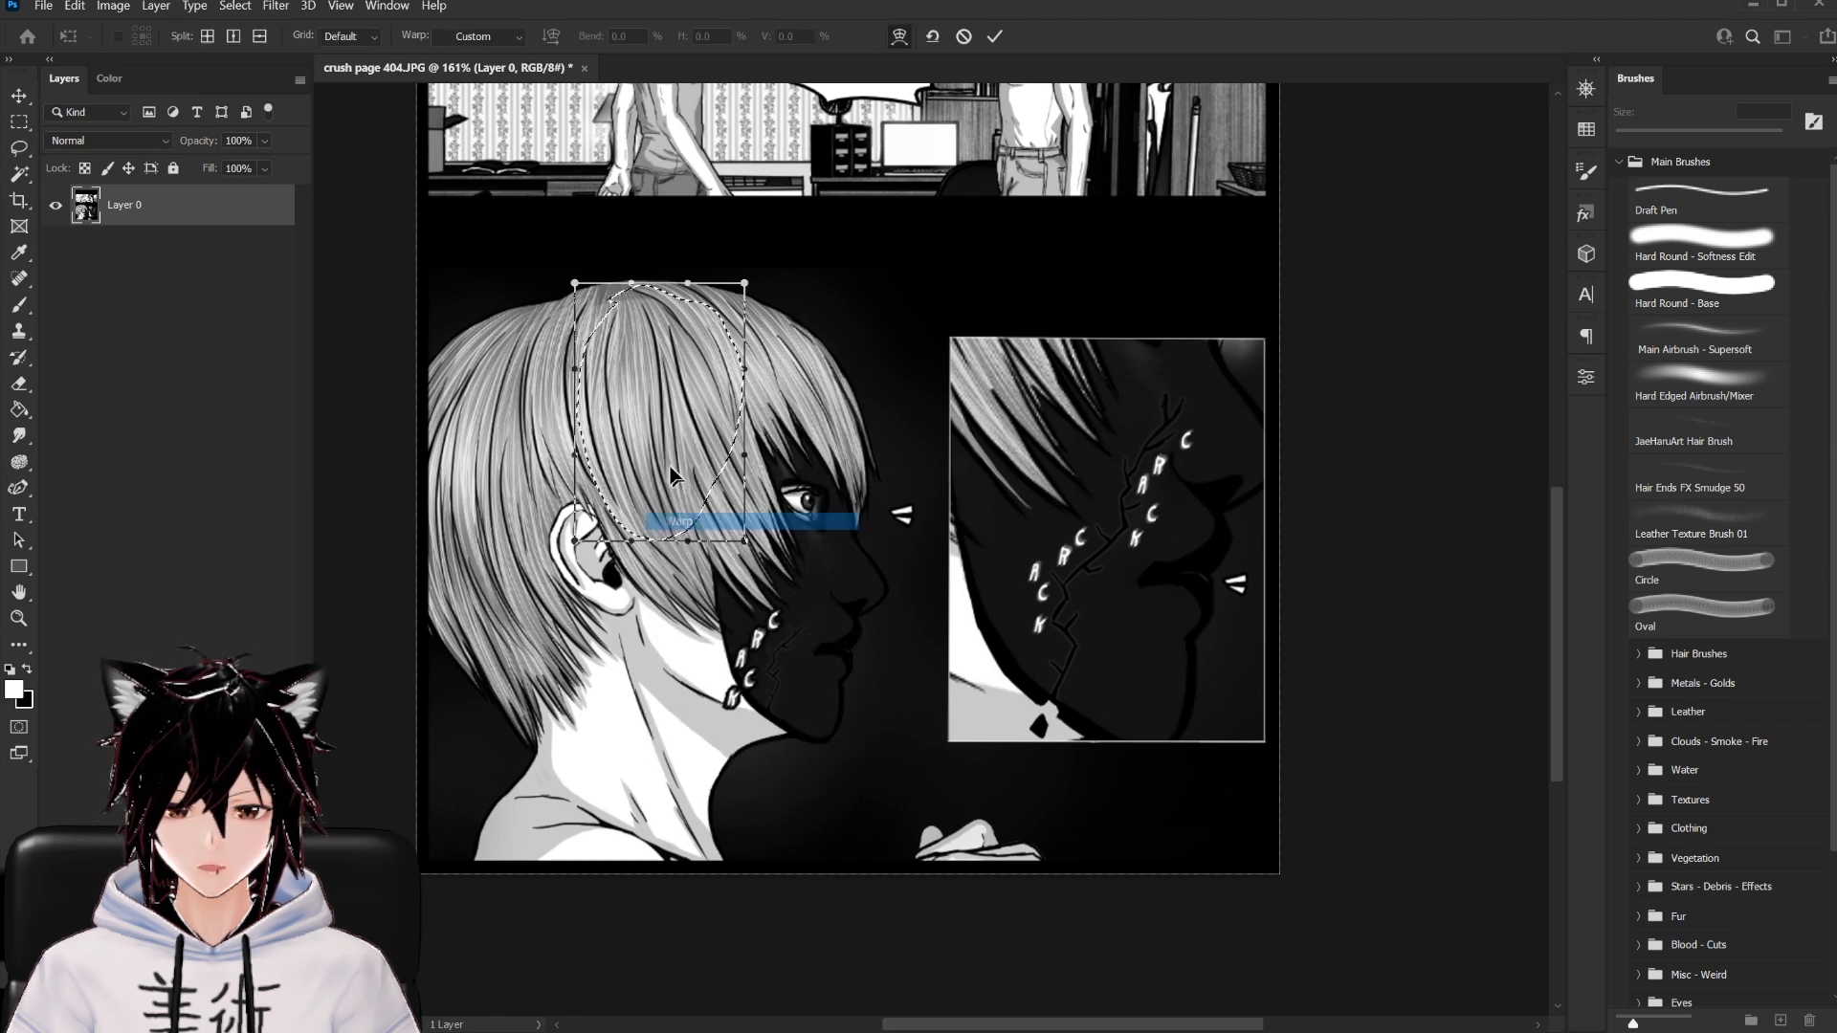
mouse_move(574, 283)
mouse_down()
mouse_move(559, 258)
mouse_move(545, 304)
mouse_up()
drag(715, 524, 721, 515)
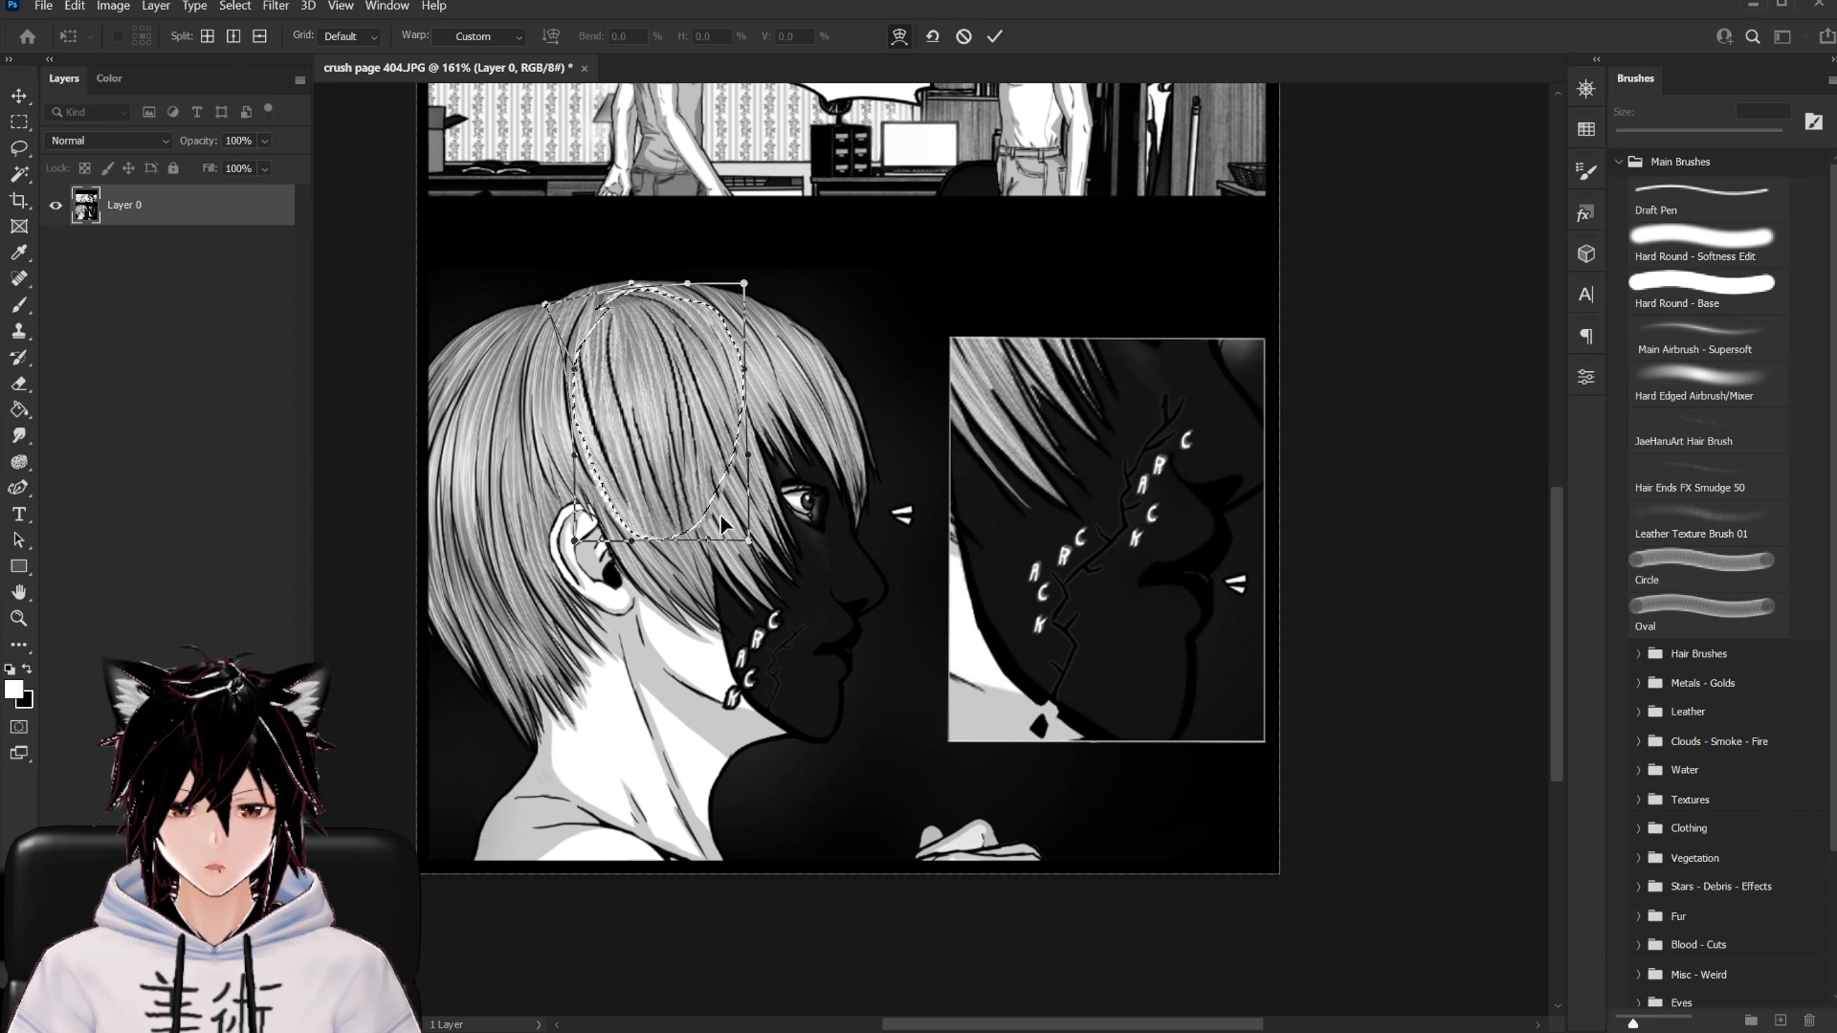
click(994, 38)
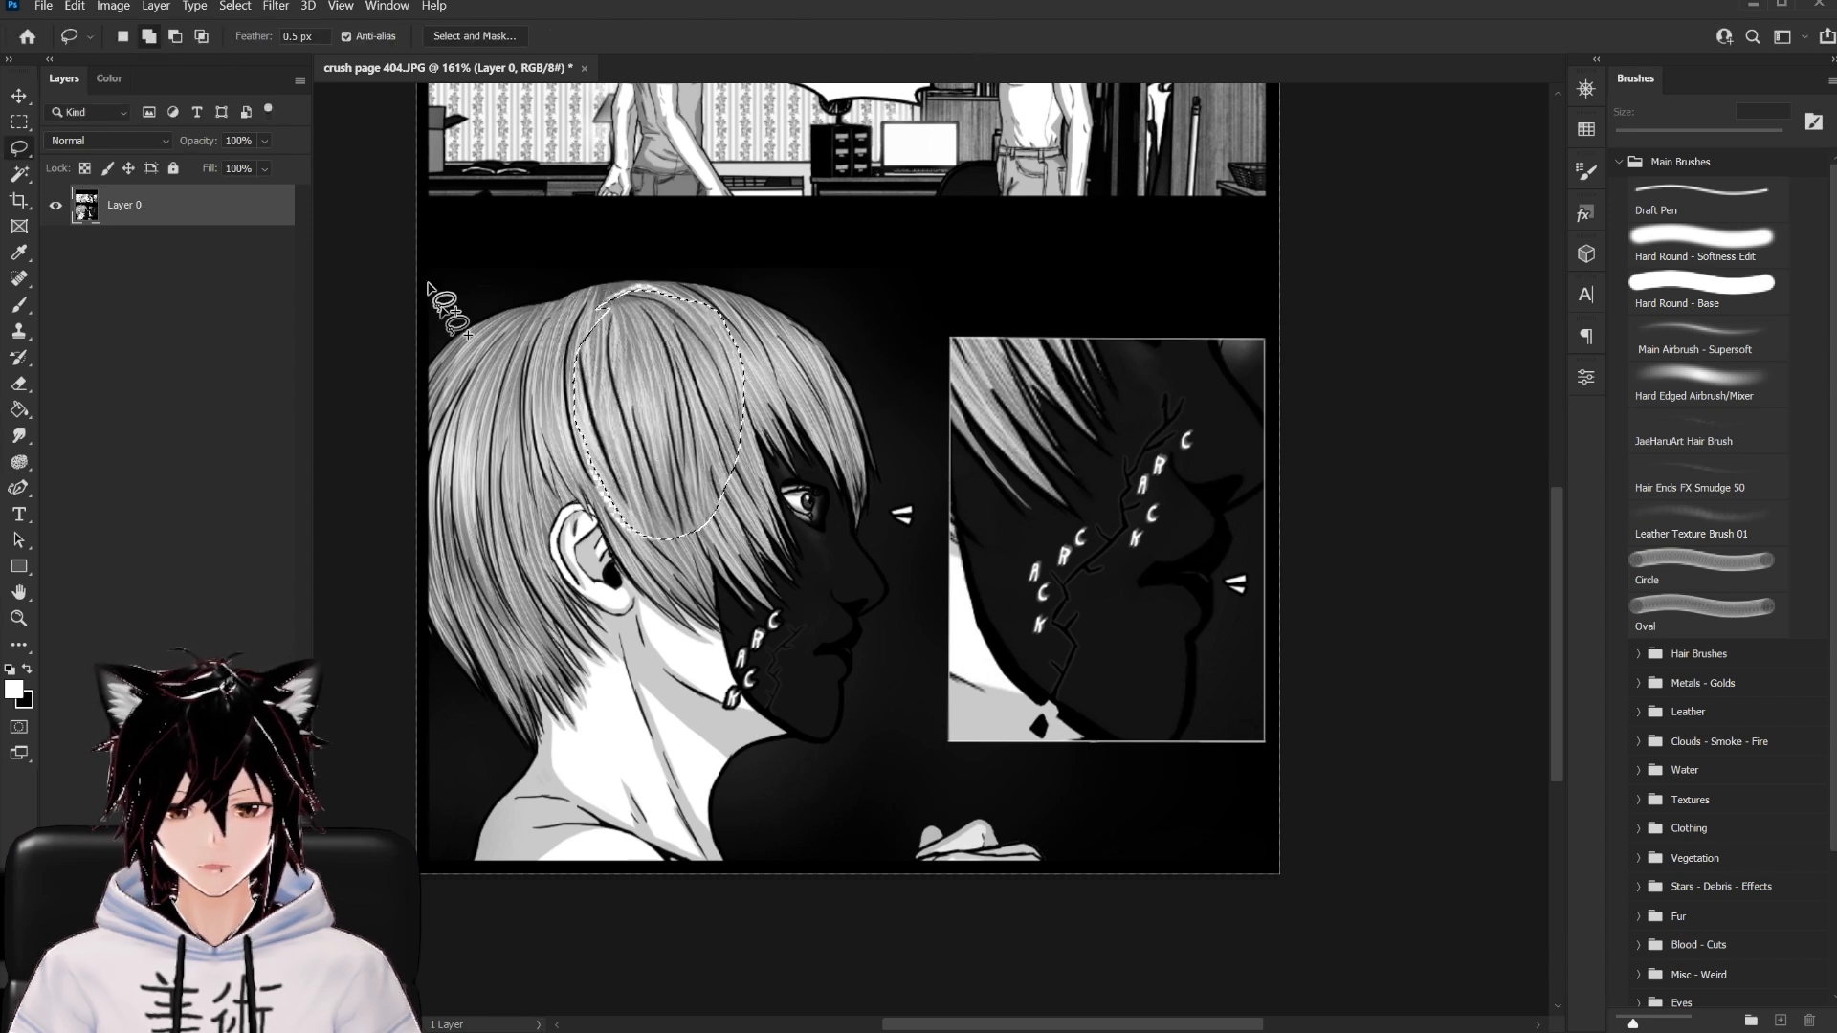
Apply the Sharpen filter to the selected hair patch
click(276, 5)
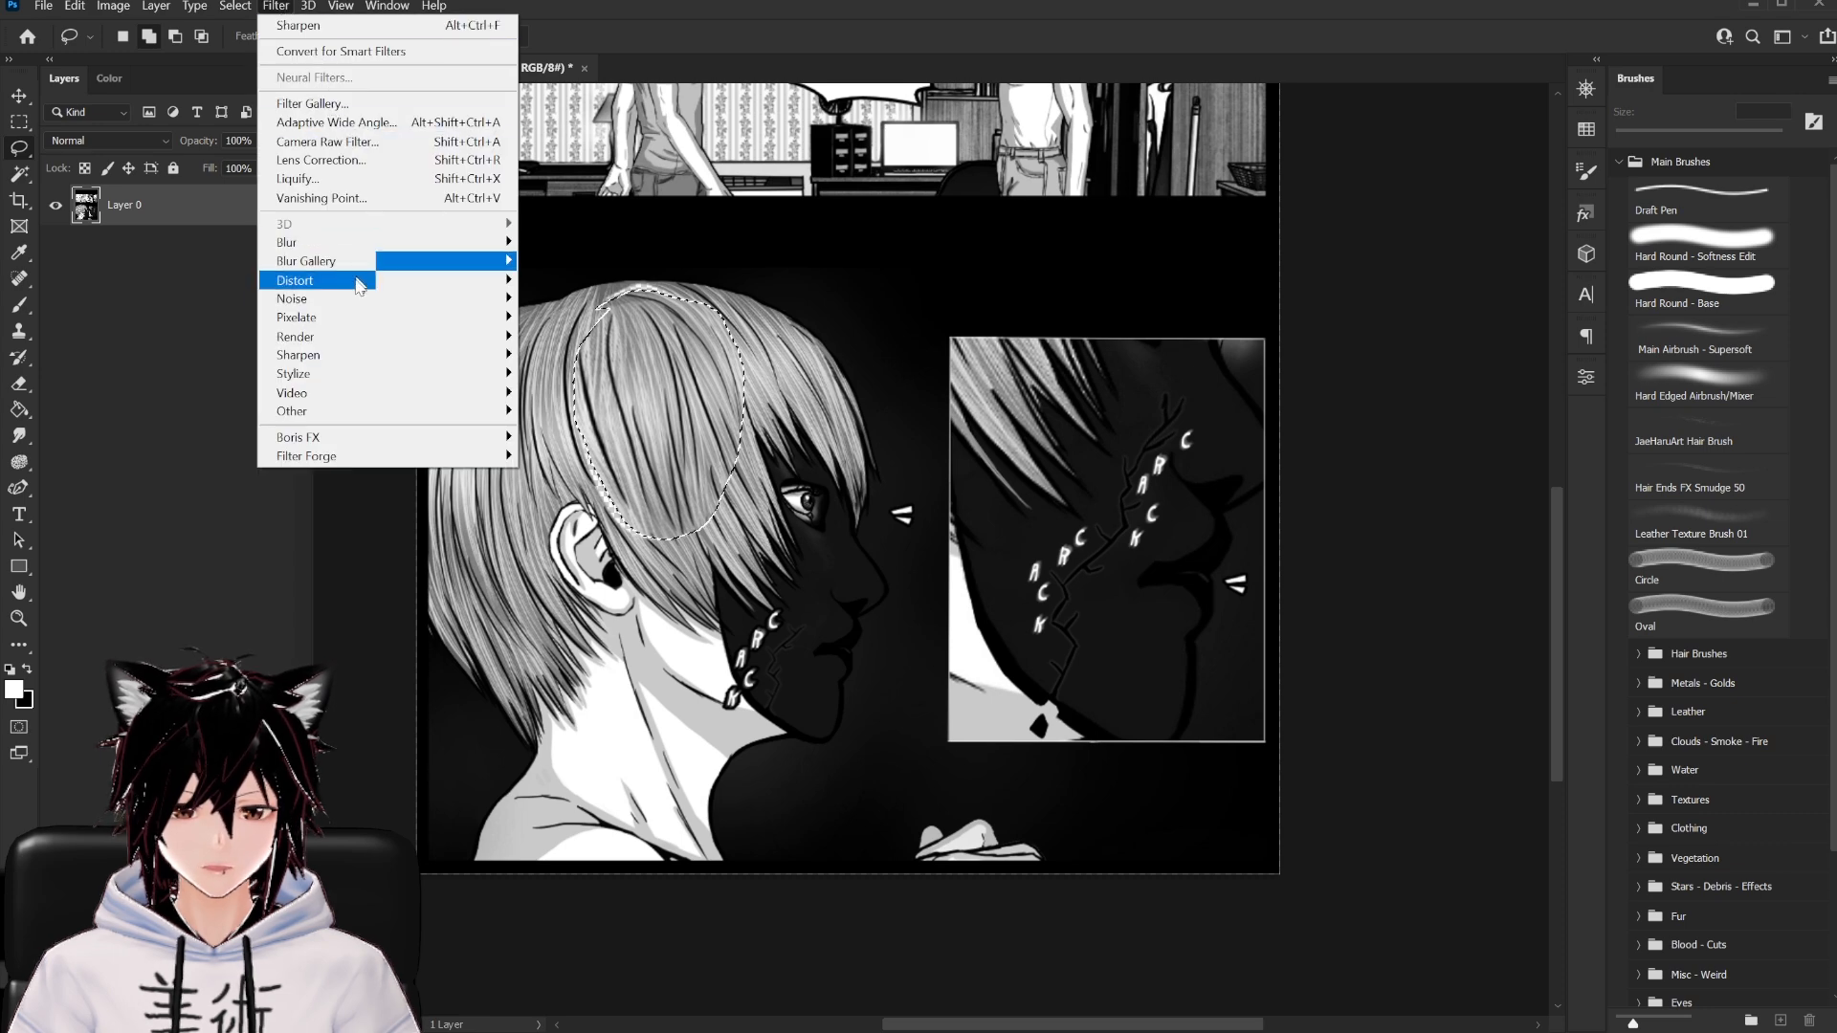
mouse_move(353, 355)
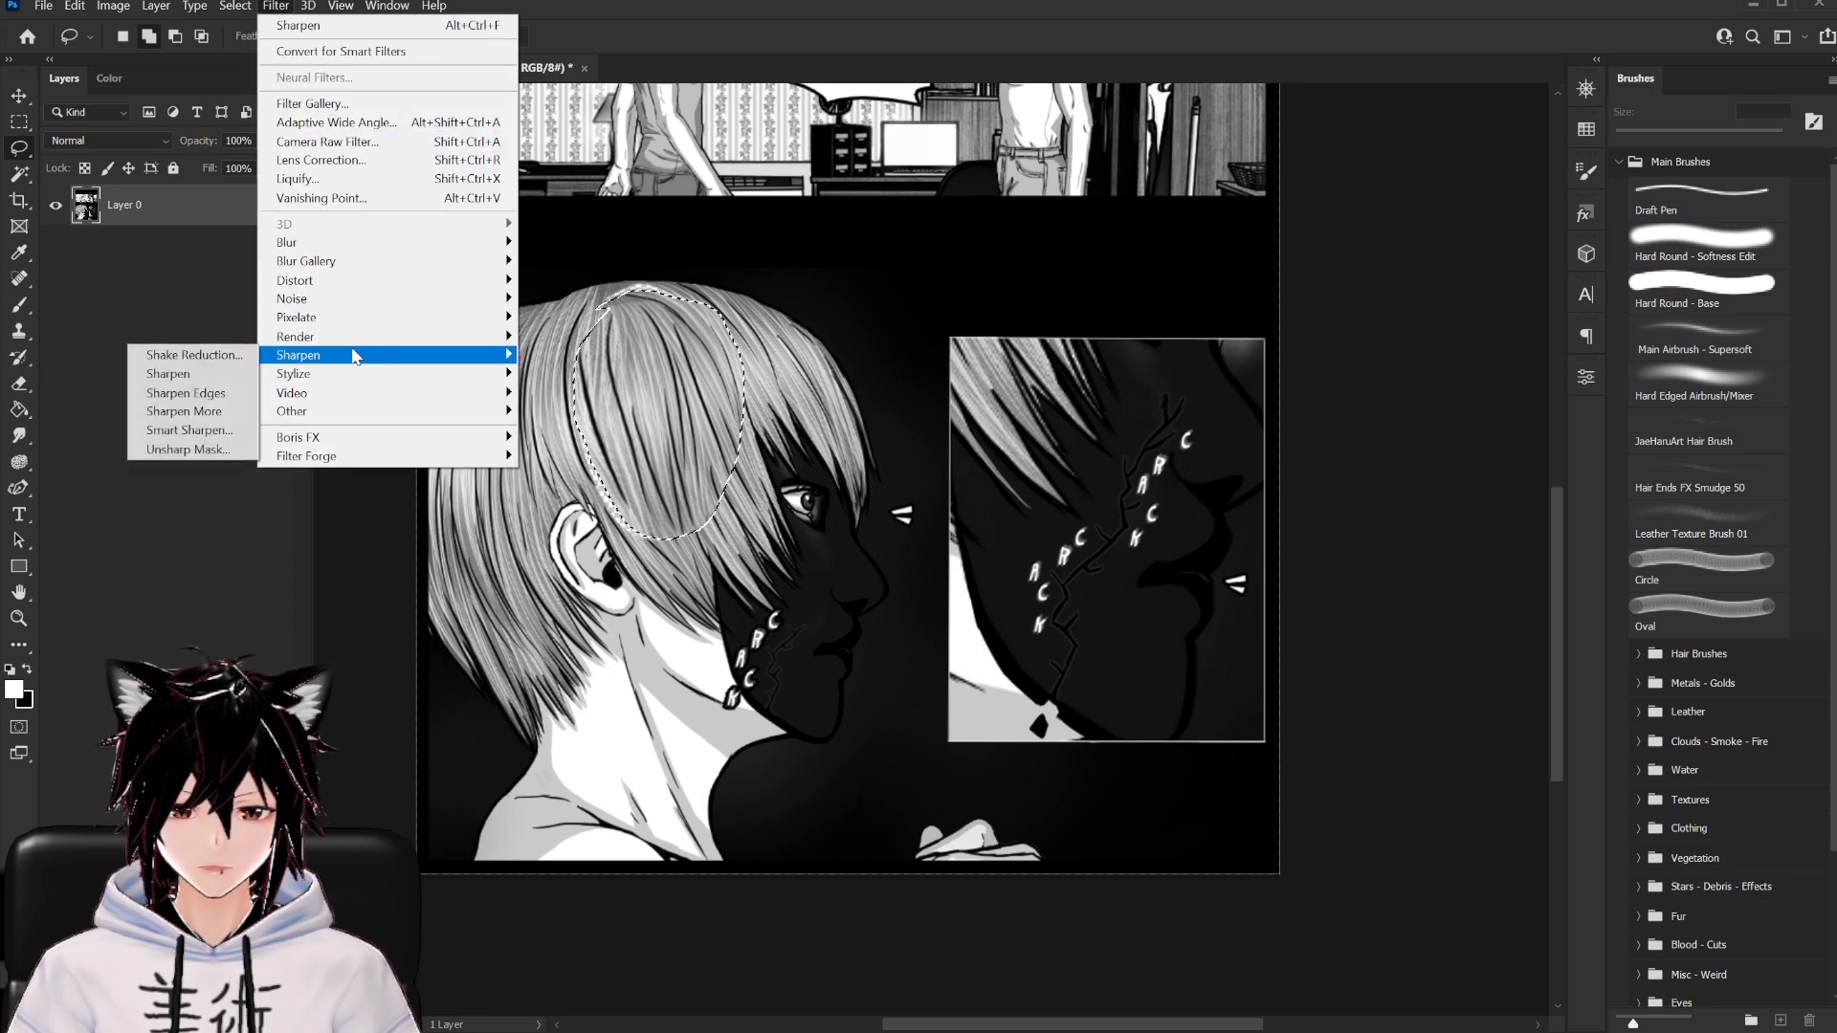
click(222, 373)
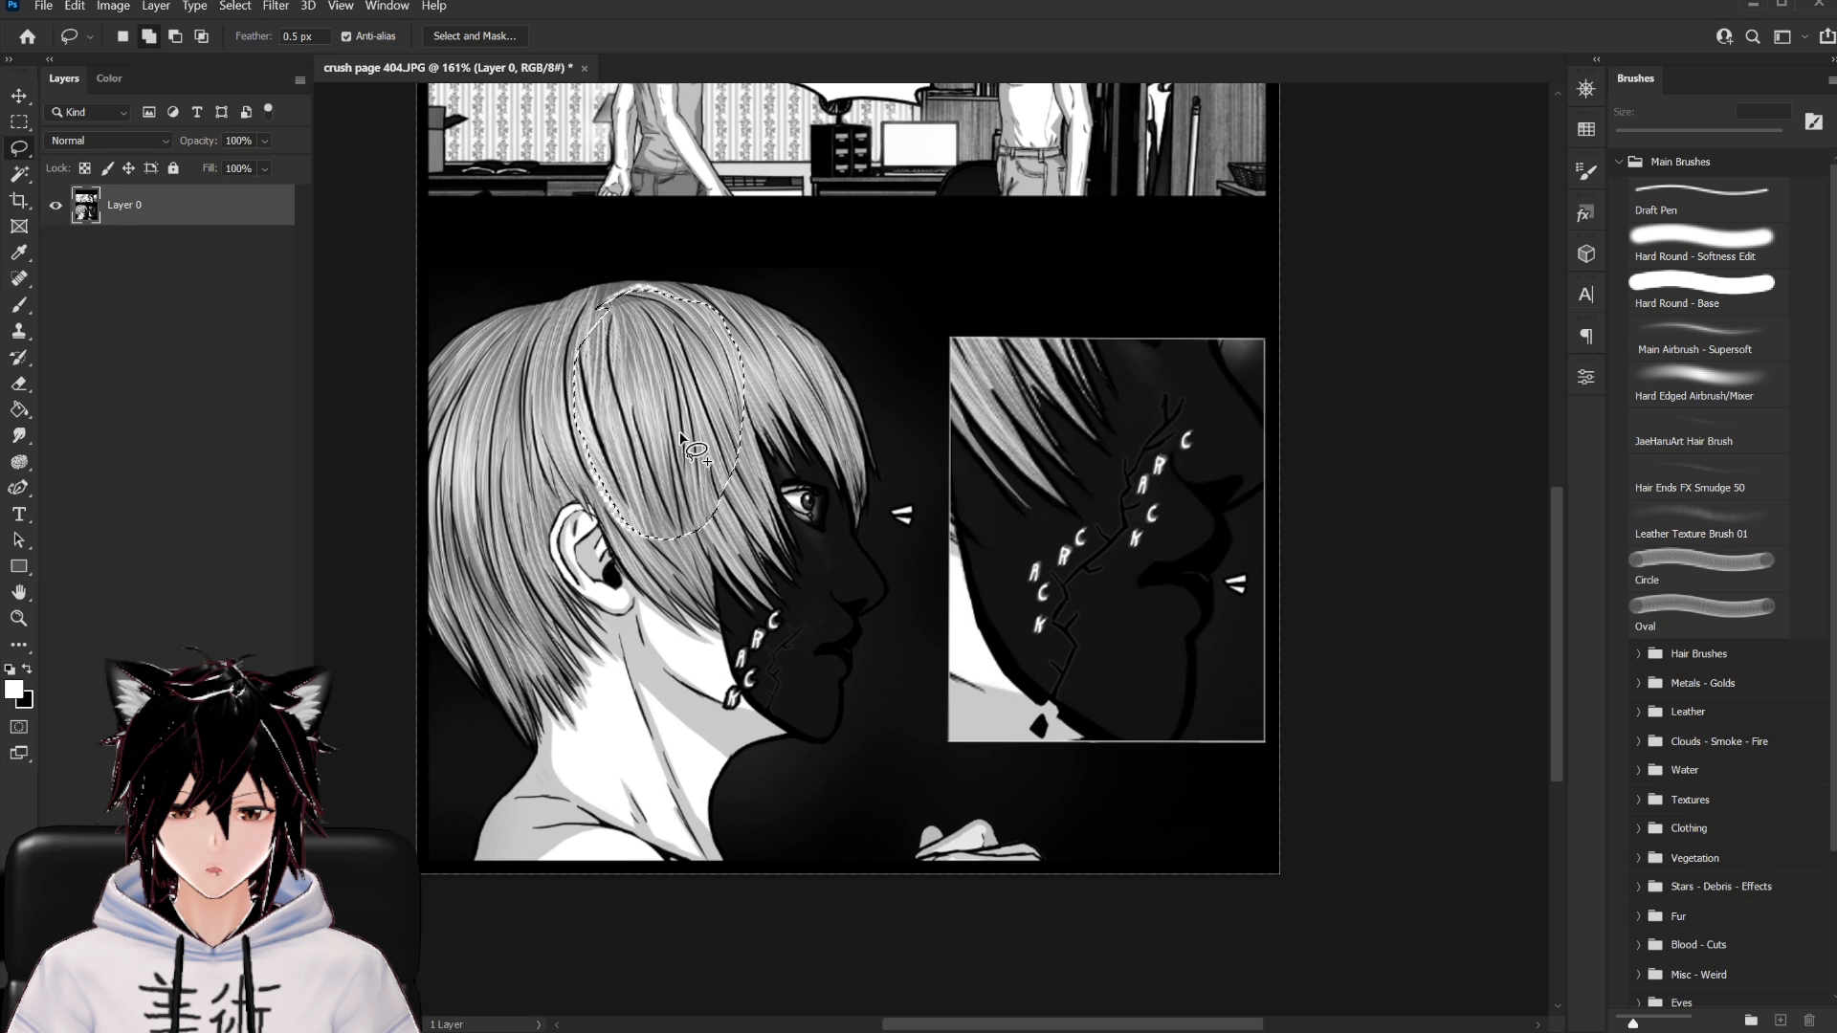
Deselect the hair patch and heal its visible seam with the Content-Aware Spot Healing Brush
key(ctrl+d)
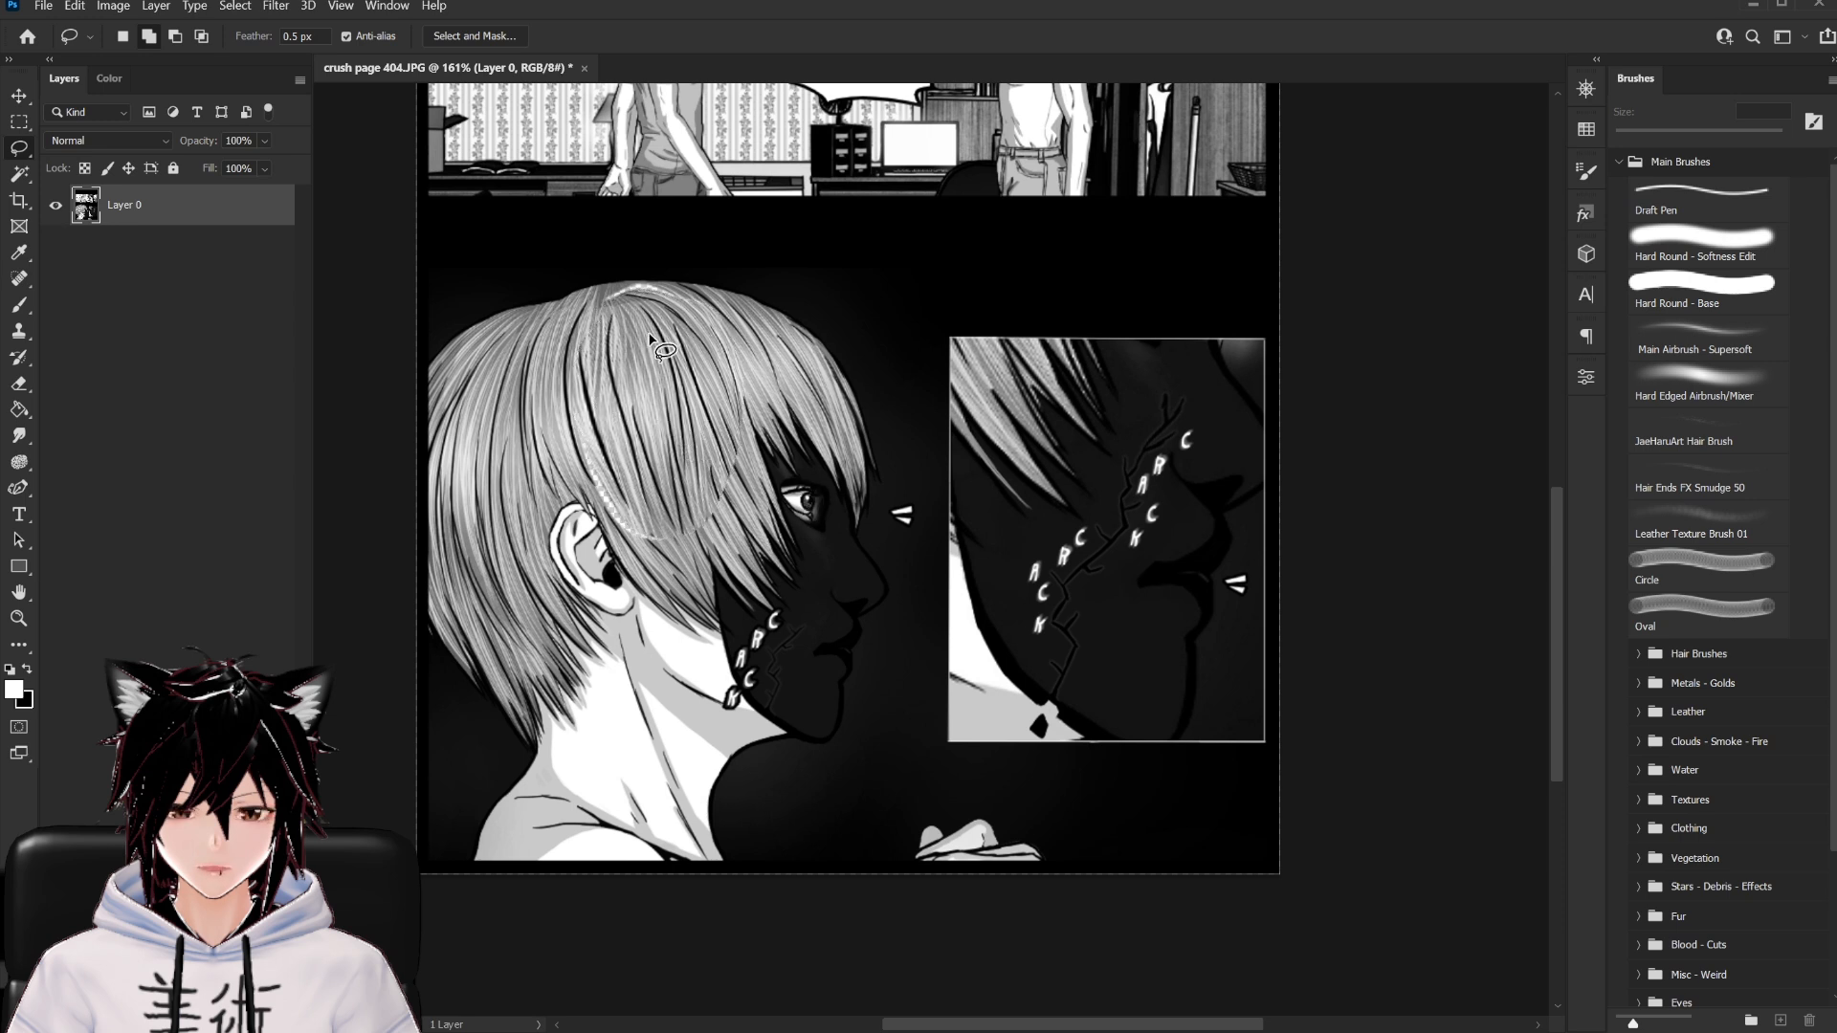
key(j)
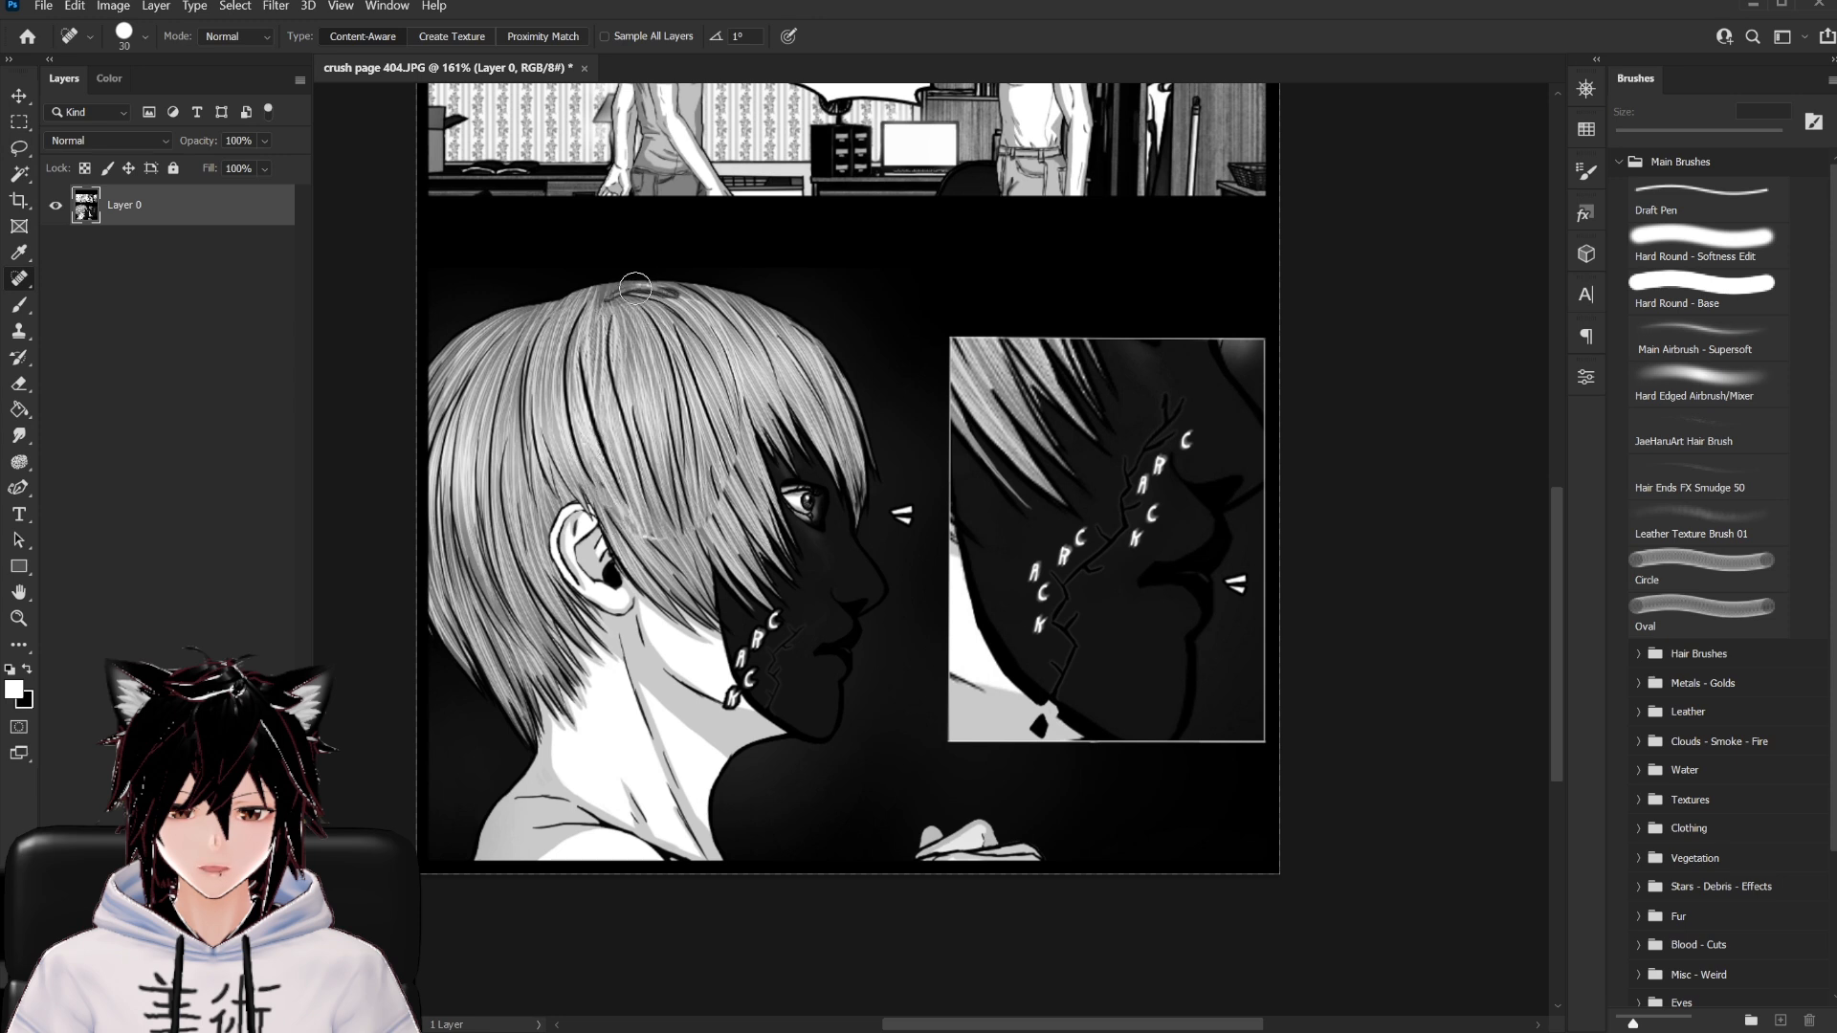
drag(703, 318, 706, 323)
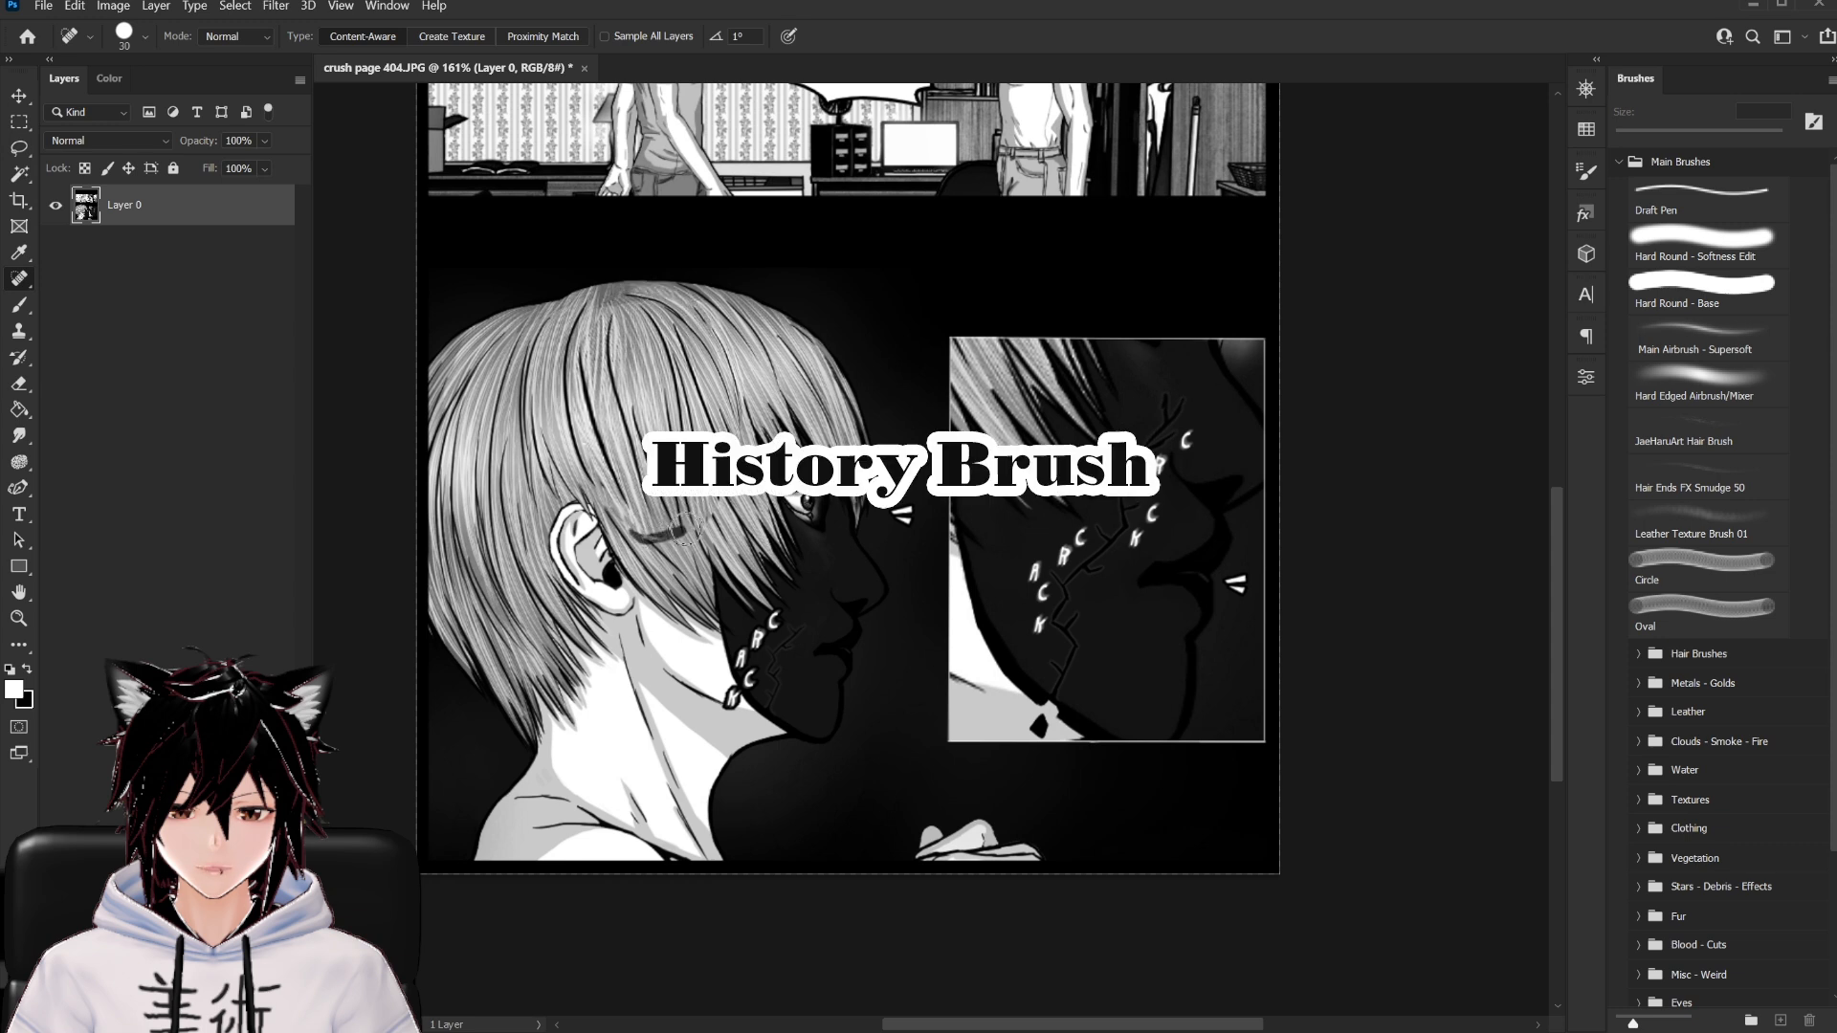
Paint over the edited hair with a 123 px History Brush to restore its earlier state
click(18, 356)
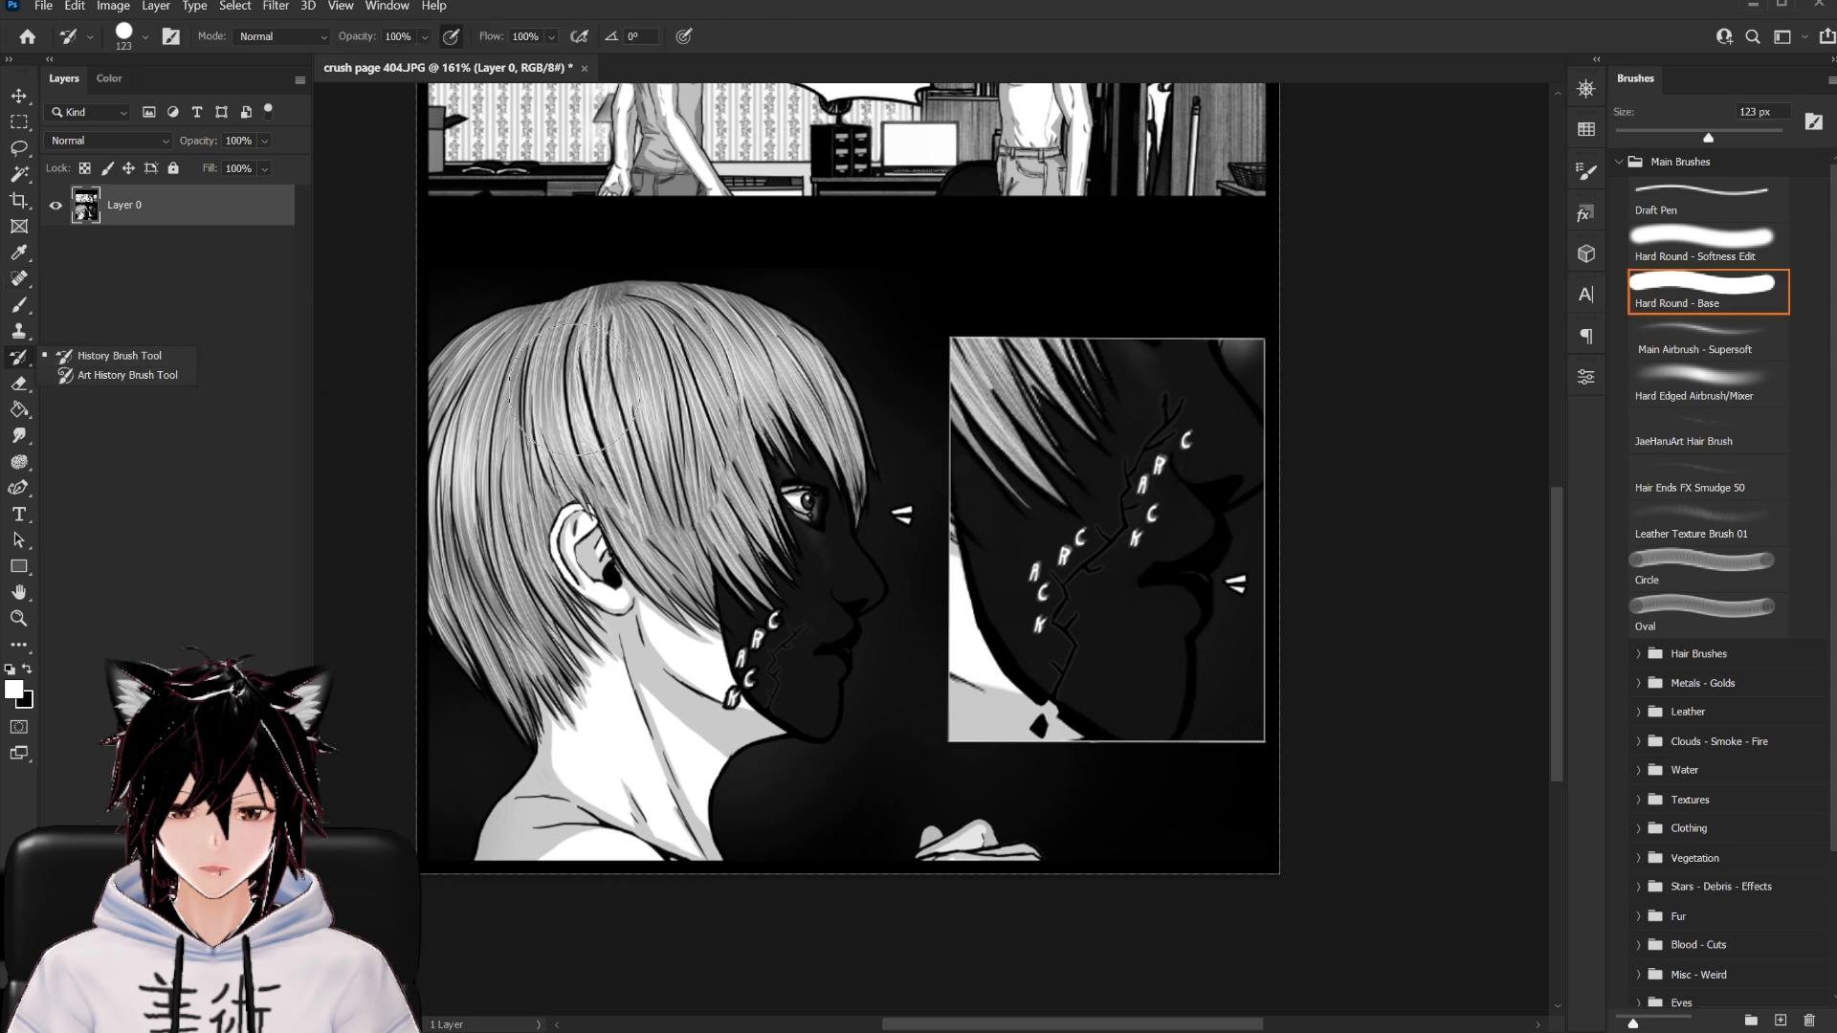
mouse_move(633, 350)
mouse_down()
mouse_move(565, 385)
mouse_move(677, 358)
mouse_move(663, 396)
mouse_move(566, 440)
mouse_move(608, 459)
mouse_move(672, 420)
mouse_move(701, 437)
mouse_move(594, 516)
mouse_move(649, 535)
mouse_move(721, 522)
mouse_move(674, 618)
mouse_up()
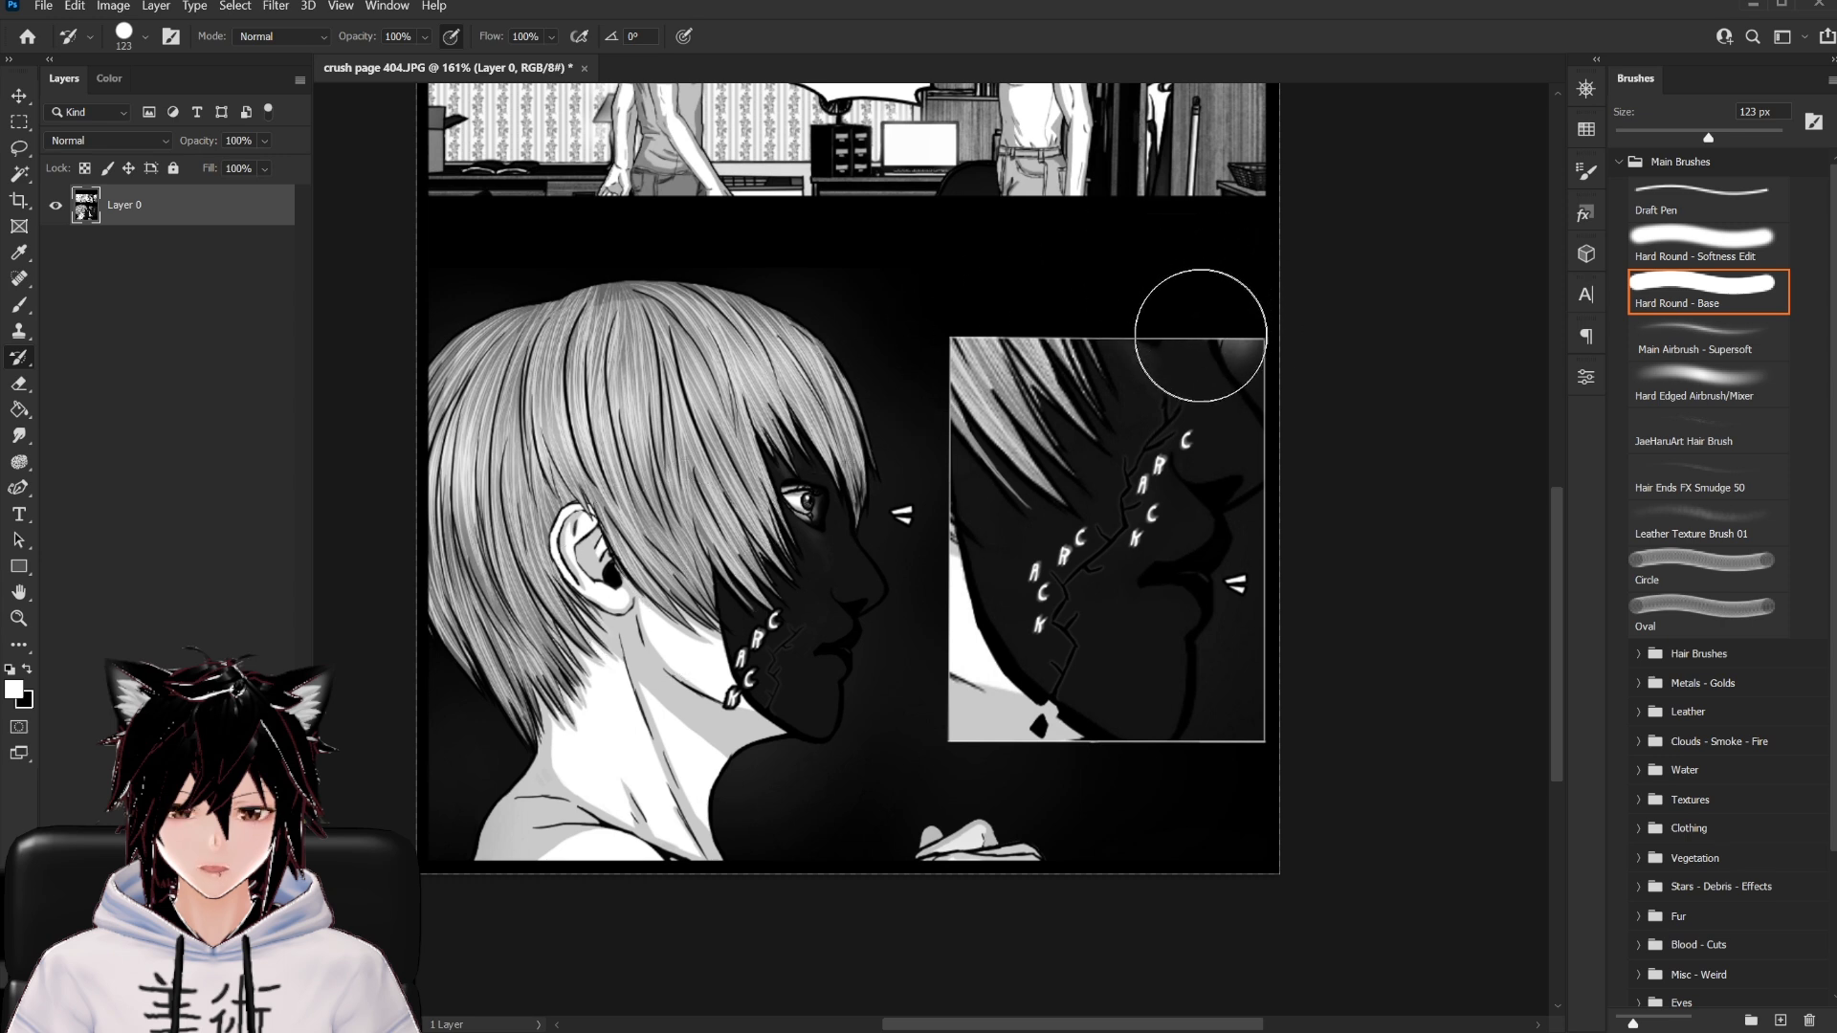